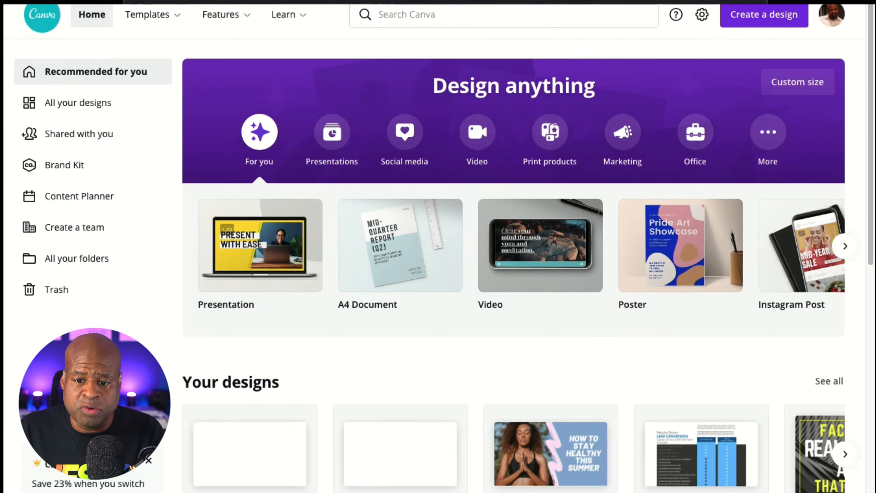
mouse_move(224, 14)
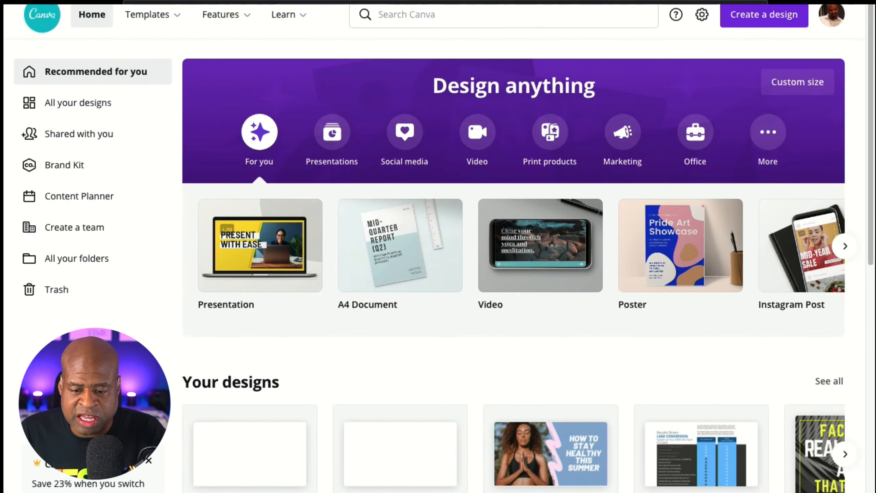
scroll(93, 289, "down", 1)
scroll(93, 289, "up", 1)
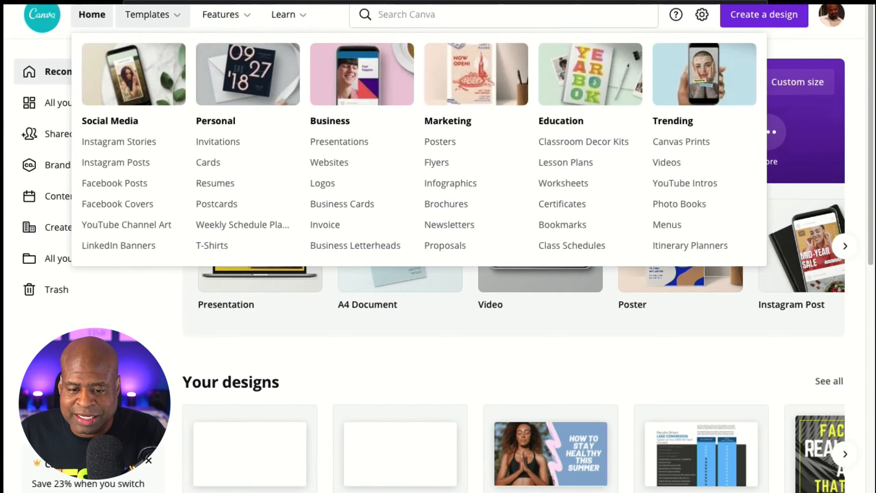
mouse_move(152, 15)
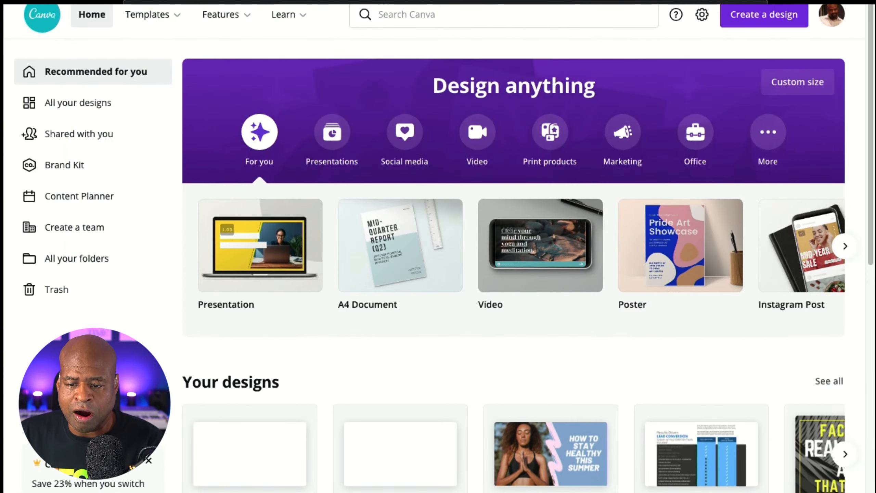
mouse_move(226, 14)
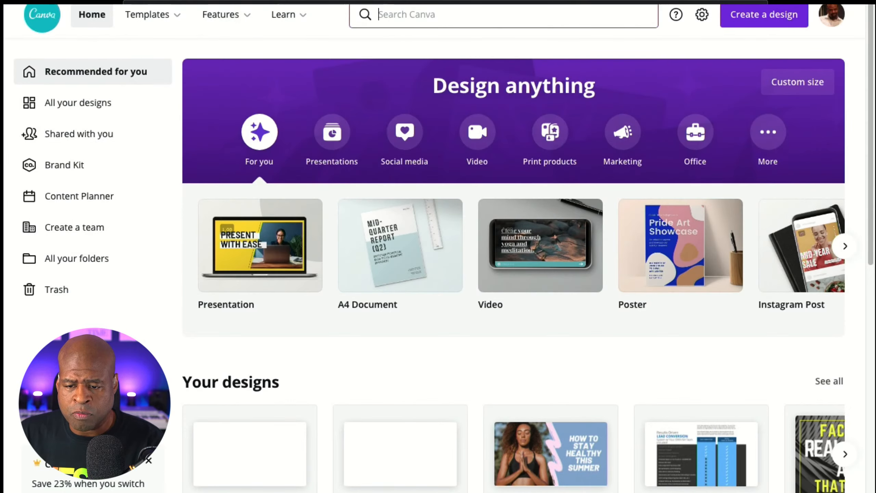
left_click(397, 14)
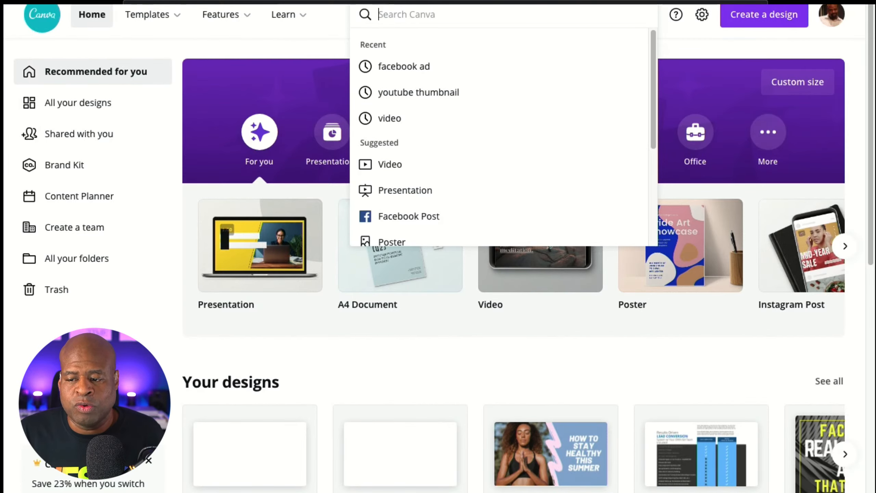
Step: Create a new blank design with a custom size of 1920 × 1080 px
left_click(764, 14)
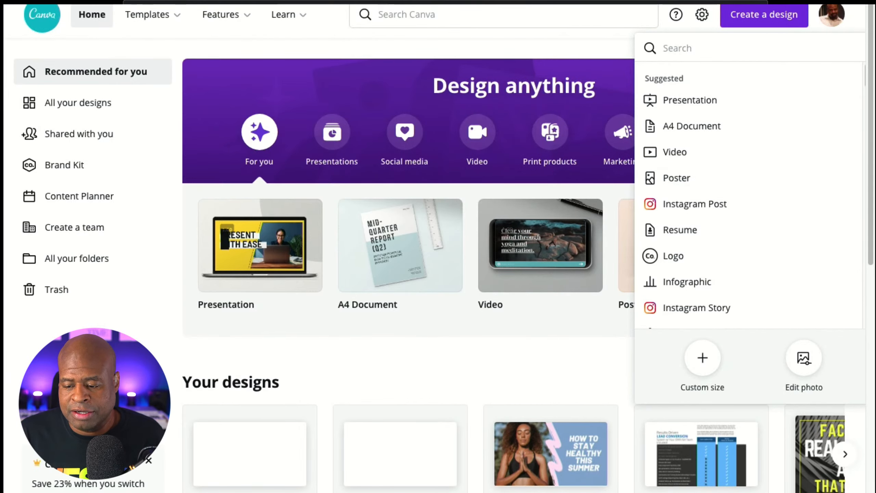
left_click(702, 358)
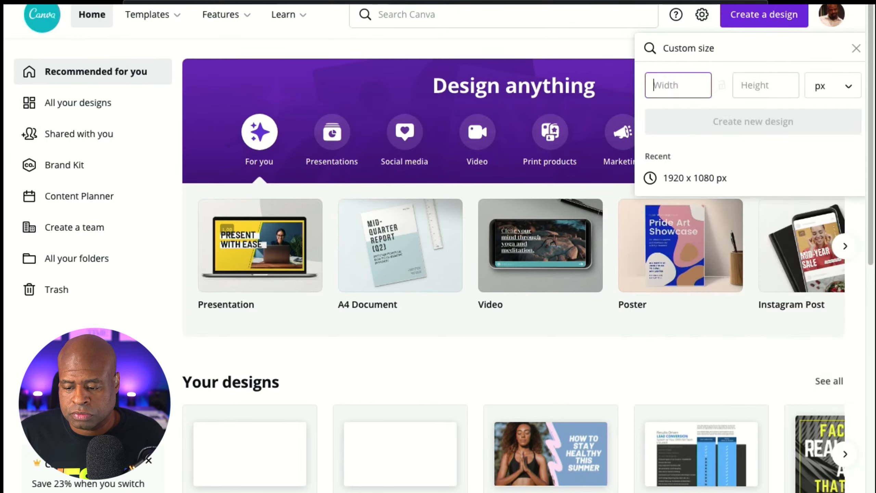
type("1920")
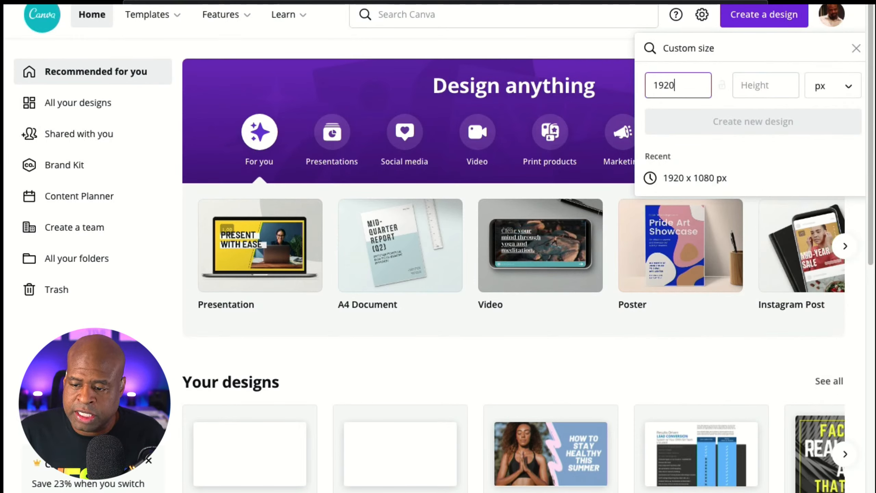
key("Tab")
type("1080")
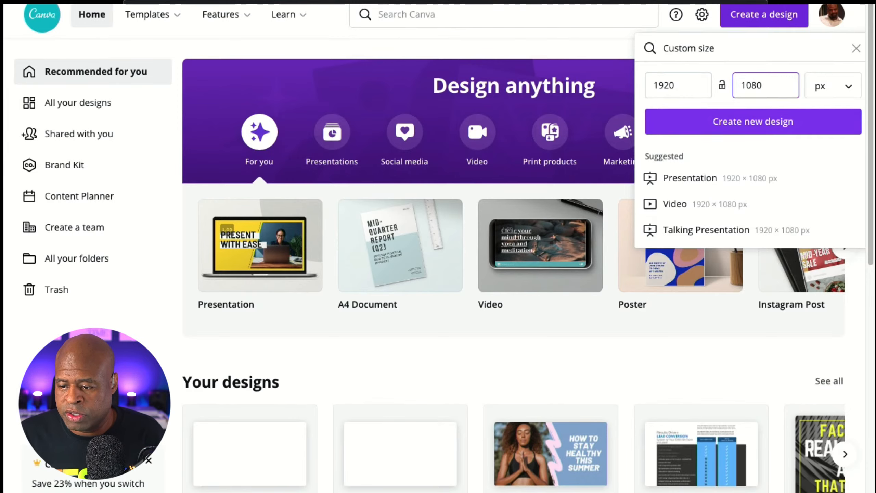
key("Return")
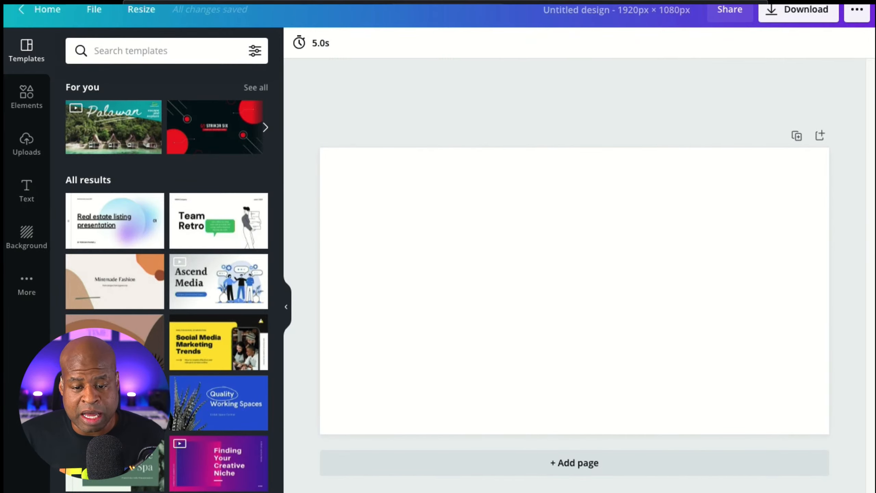
Step: Search the design templates for "live streaming"
left_click(148, 51)
type("live")
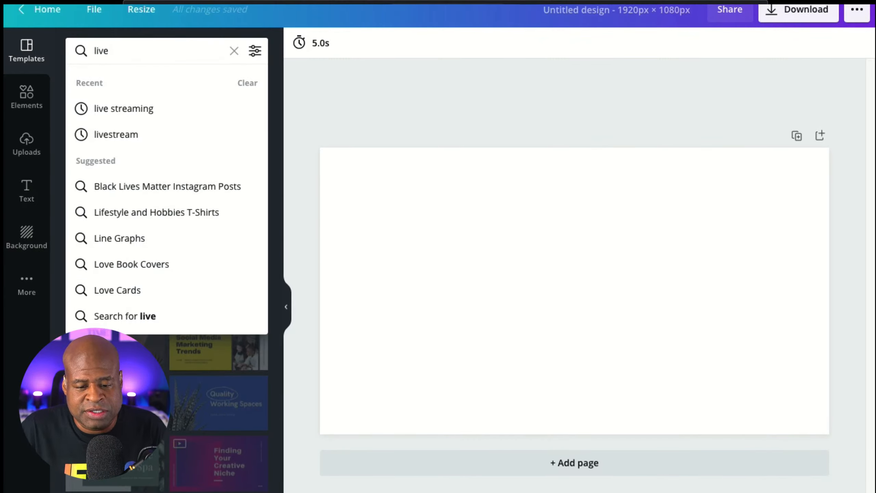
key("Down")
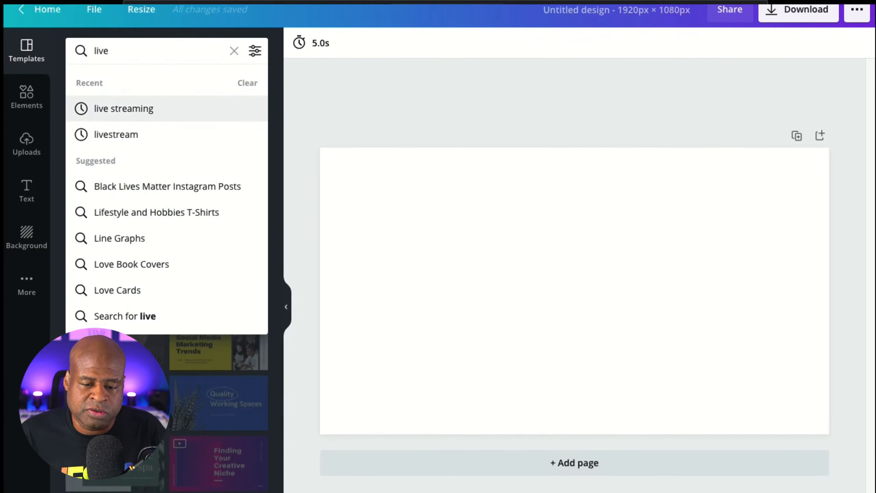
key("Return")
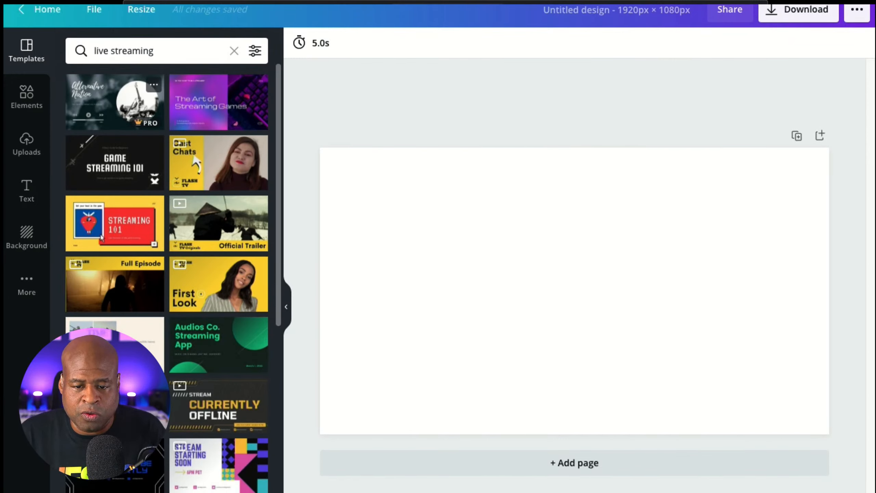
Step: Replace the template search with "overlays"
left_click(125, 51)
type("overlays")
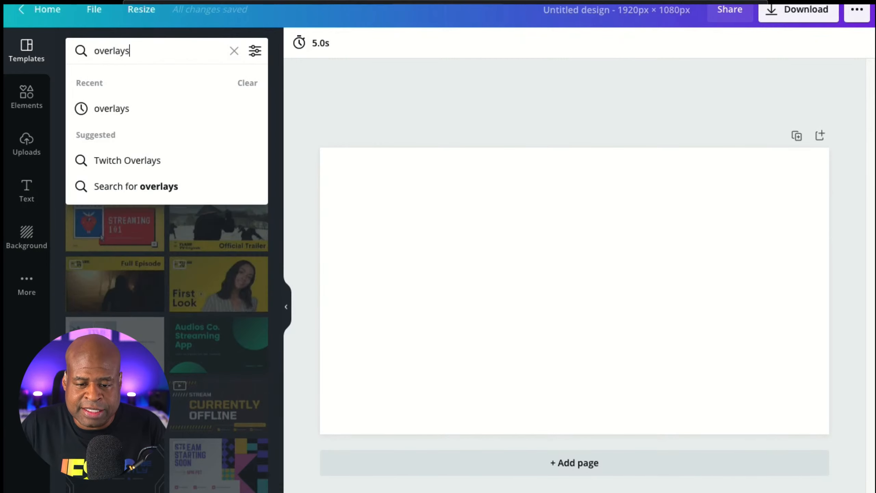
key("Return")
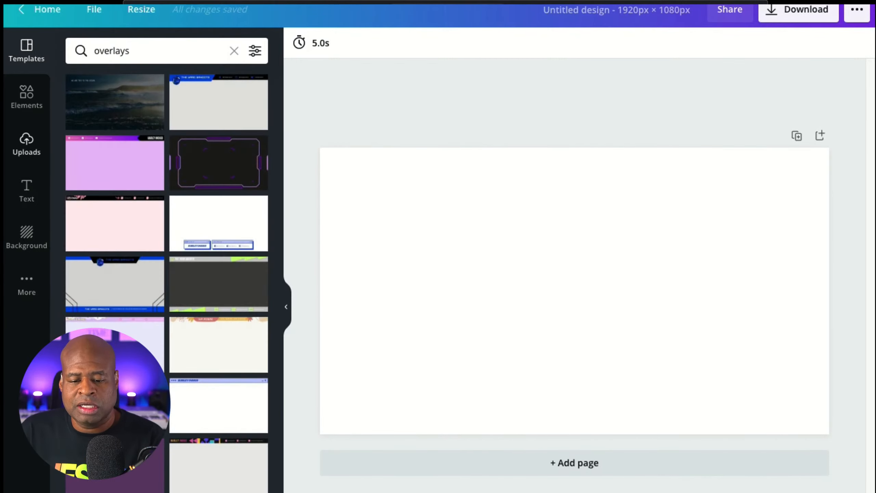
Step: Find the overlay template with a black, white and orange frame around a grey centre and apply it to the blank page
scroll(221, 172, "down", 5)
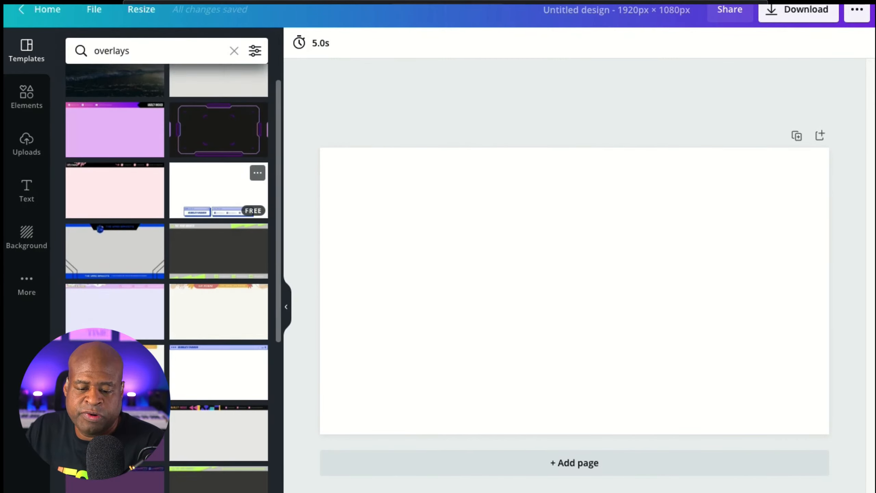
scroll(221, 163, "down", 7)
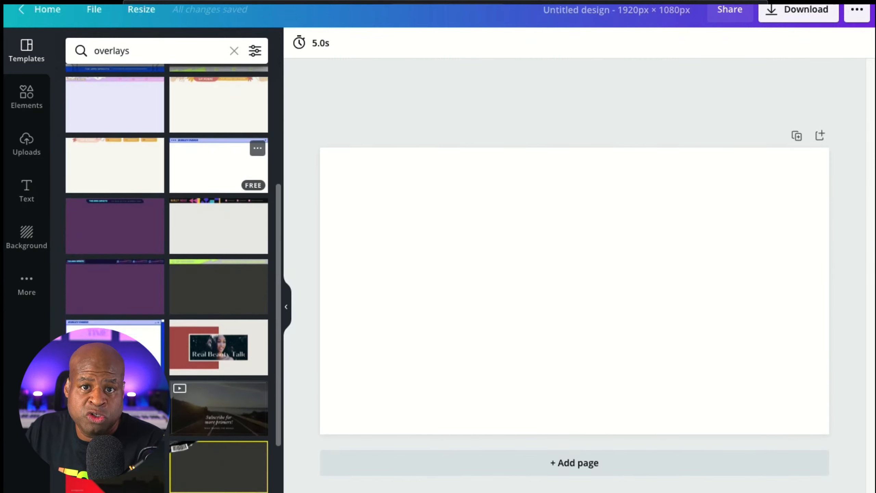
scroll(166, 276, "down", 2)
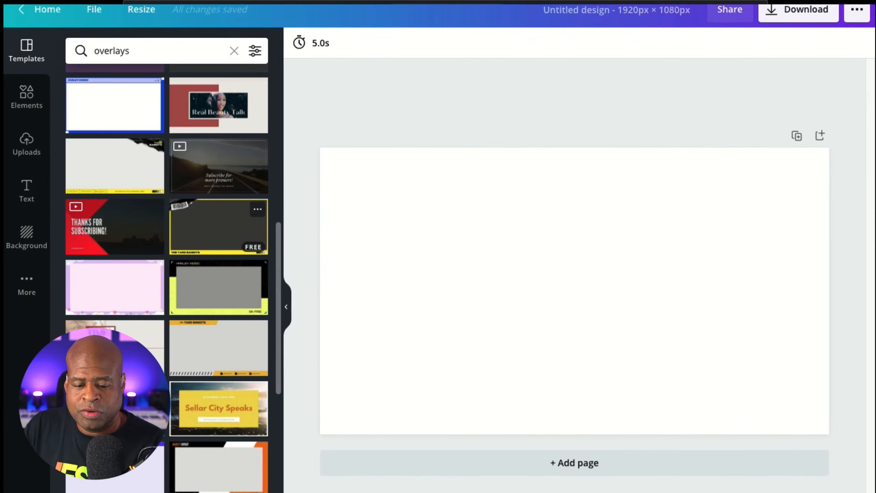
scroll(219, 207, "down", 10)
scroll(219, 207, "down", 3)
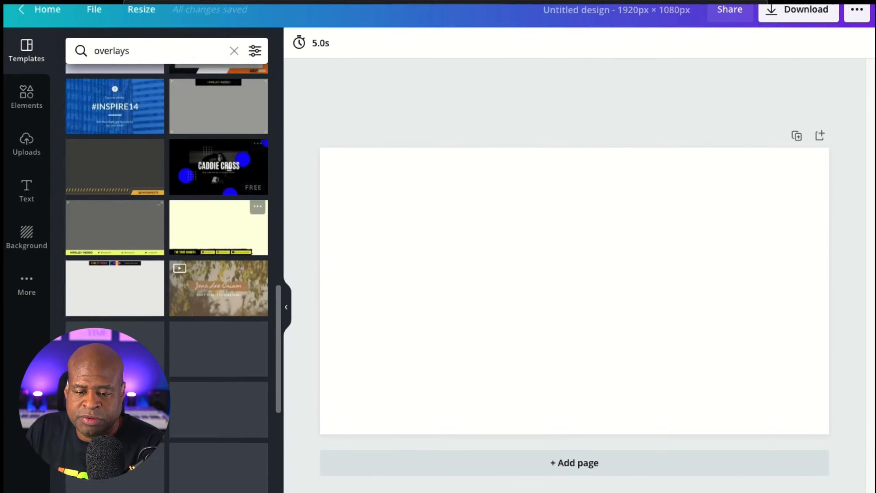
scroll(219, 216, "up", 3)
scroll(219, 216, "down", 2)
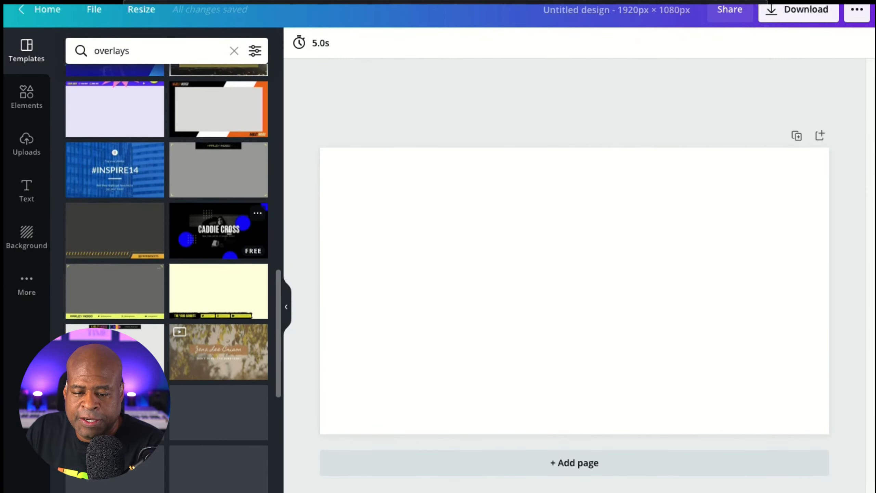
scroll(218, 216, "up", 3)
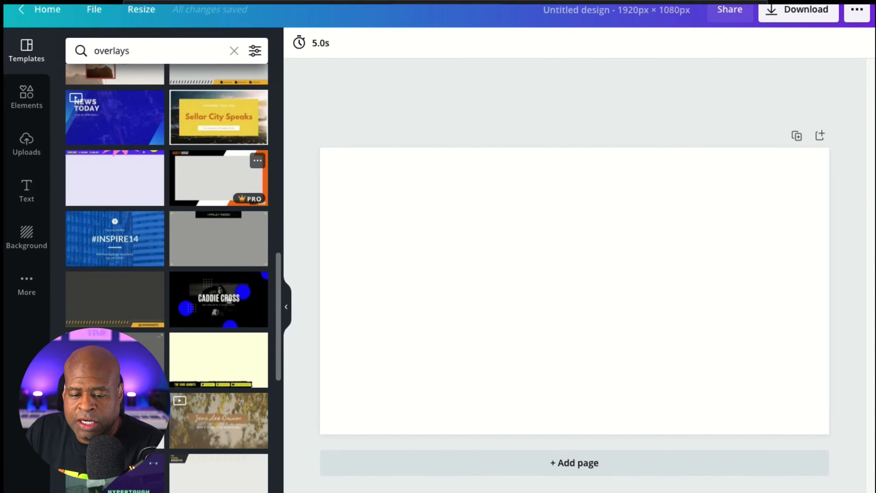
left_click(218, 178)
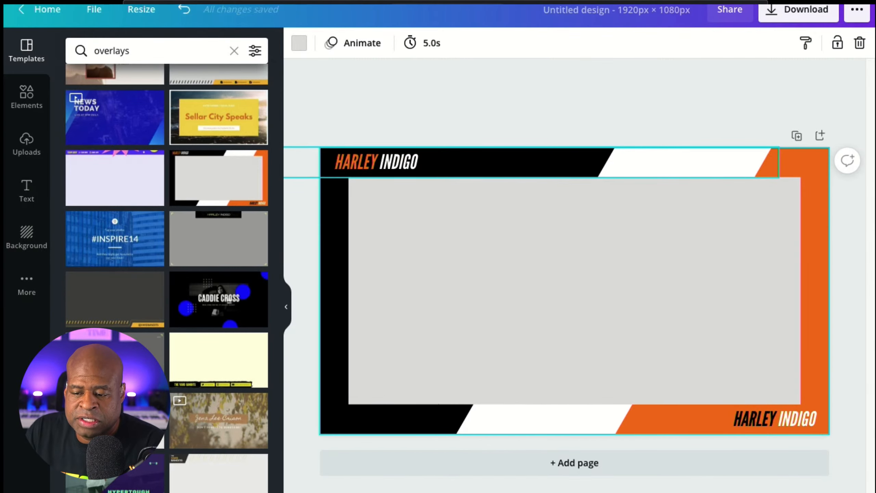
Step: Delete the overlay's upper and lower banners, name texts and both side bars from the page, keeping only the grey background
left_click_drag(454, 118, 719, 438)
key("Delete")
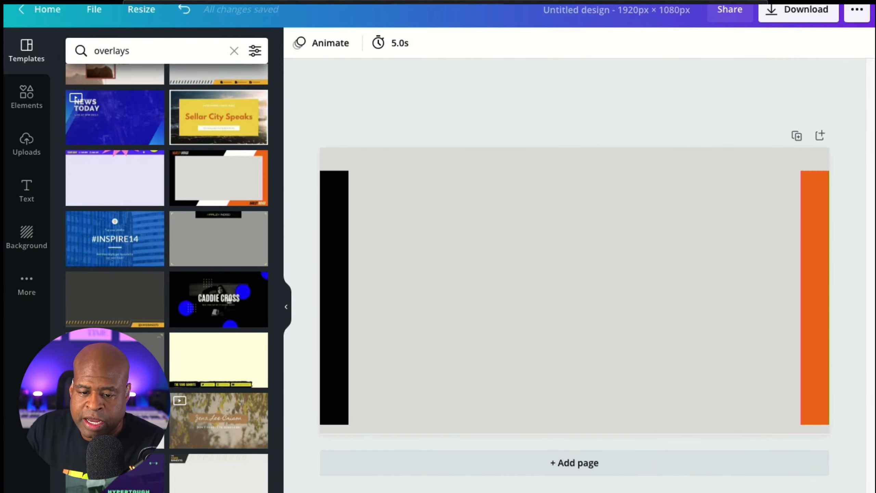
left_click_drag(299, 128, 864, 428)
key("Delete")
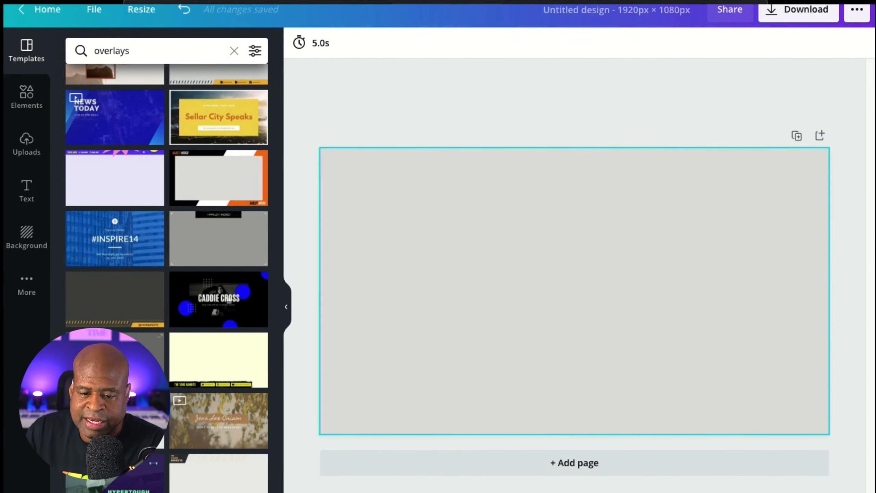
Step: Search the templates for "live streaming" instead of overlays
scroll(219, 207, "down", 5)
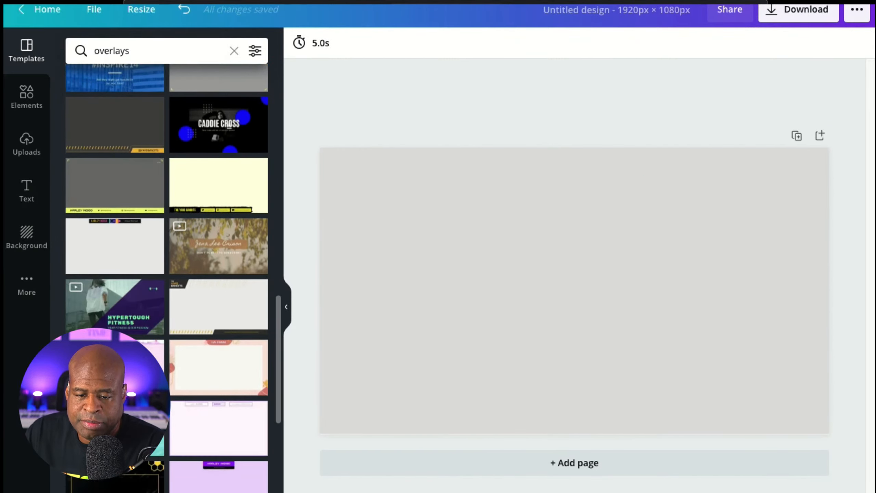
left_click(155, 50)
key("ctrl+a")
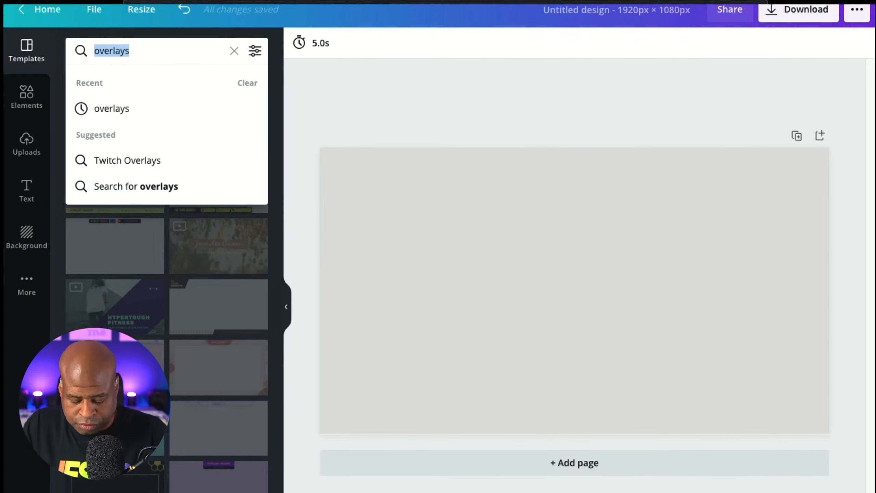
type("live streaming")
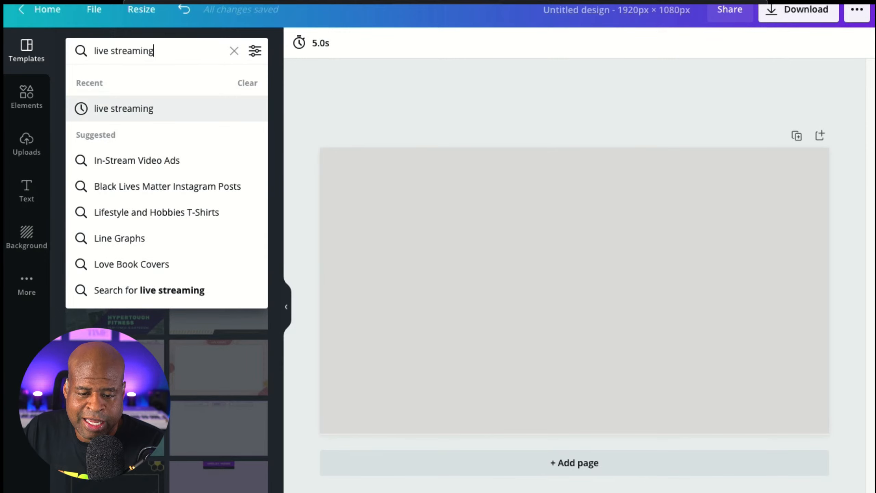
key("Return")
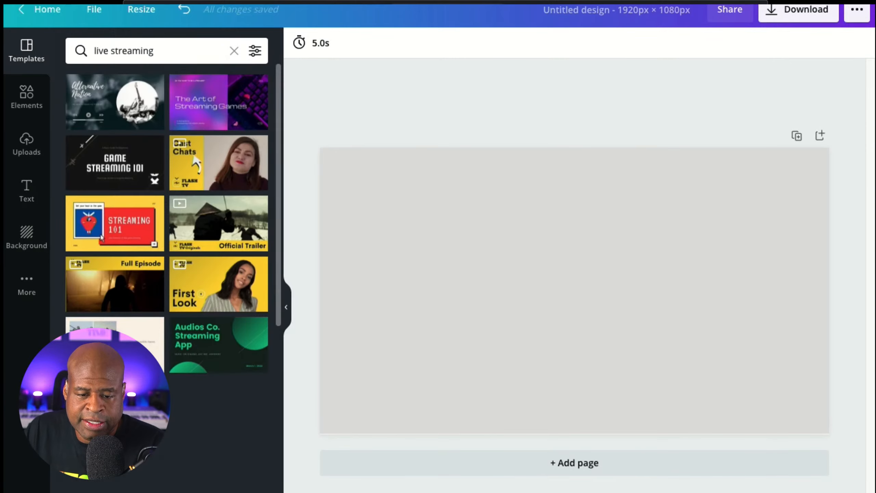
Step: Browse the live streaming templates and examine the starting-soon, offline, stream-over and overlay designs
scroll(101, 221, "down", 2)
scroll(101, 220, "down", 8)
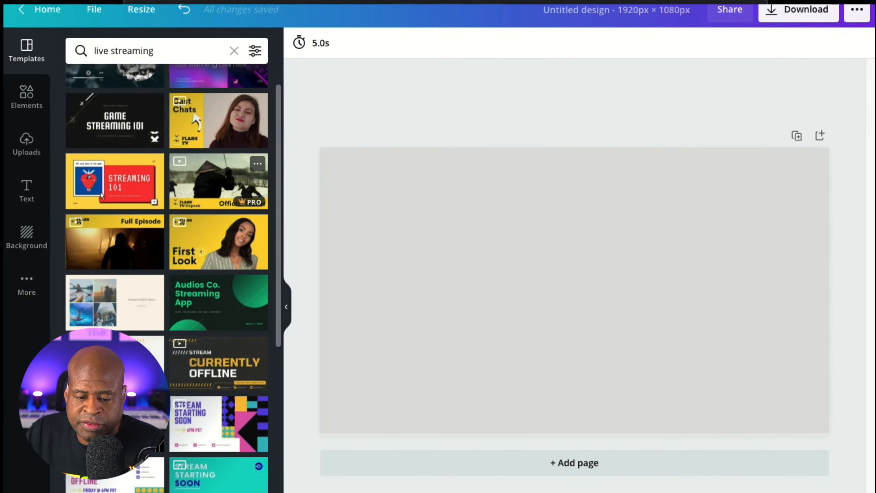
scroll(218, 242, "up", 2)
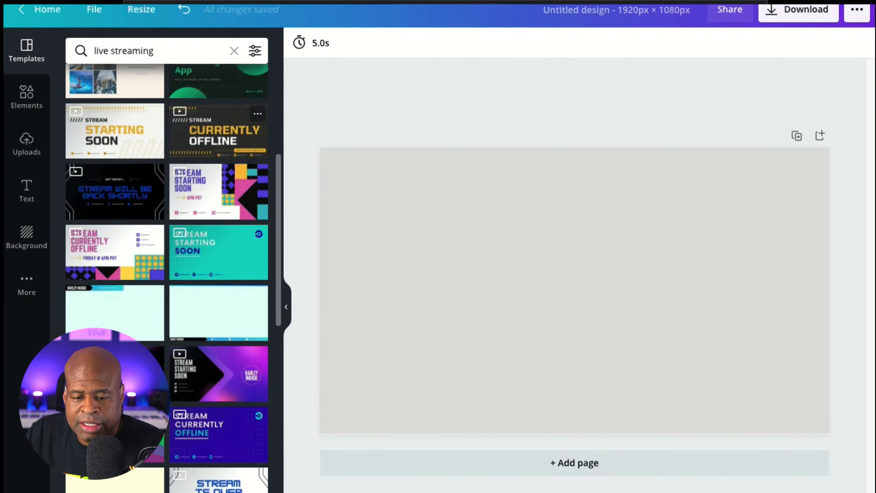
scroll(218, 138, "down", 1)
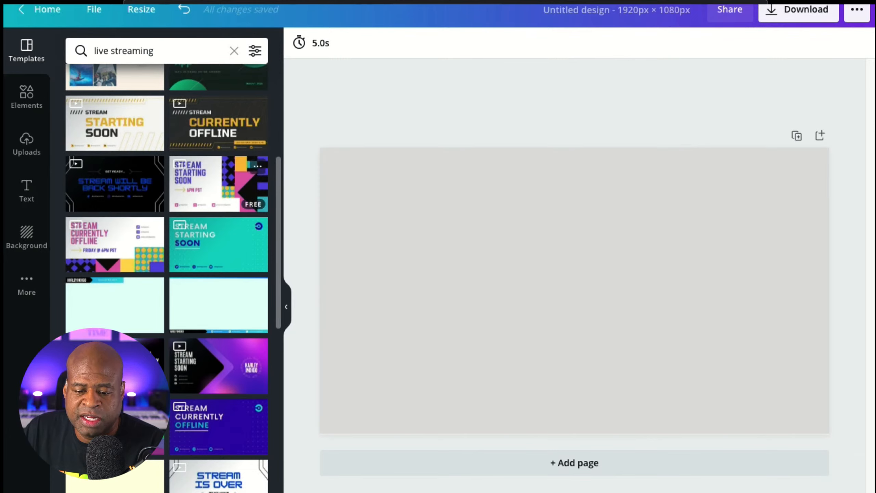
scroll(220, 186, "down", 2)
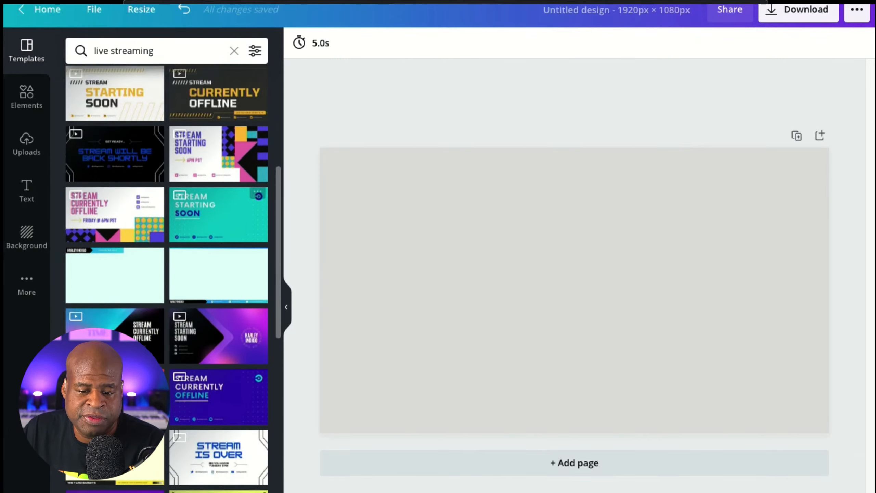
scroll(221, 211, "down", 1)
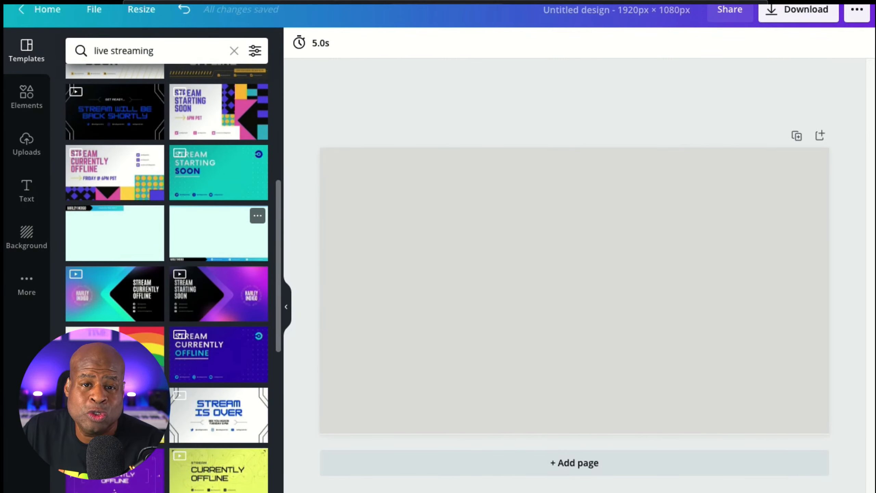
scroll(218, 228, "down", 1)
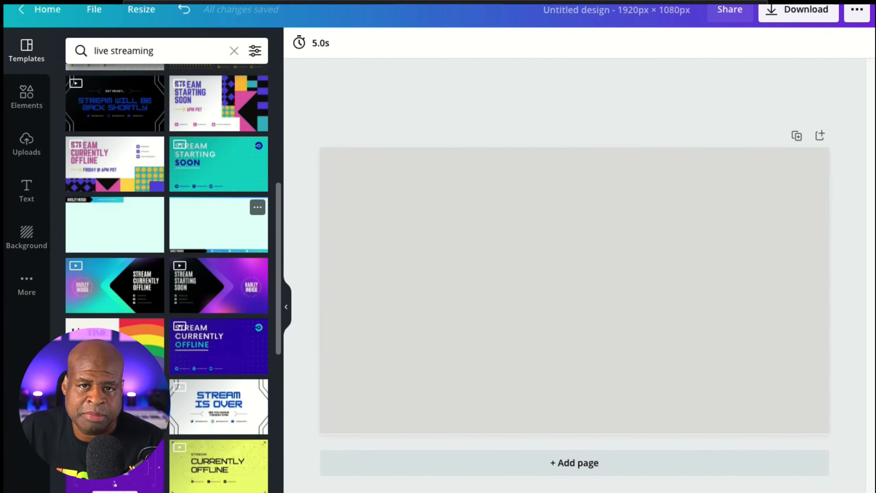
scroll(218, 228, "down", 3)
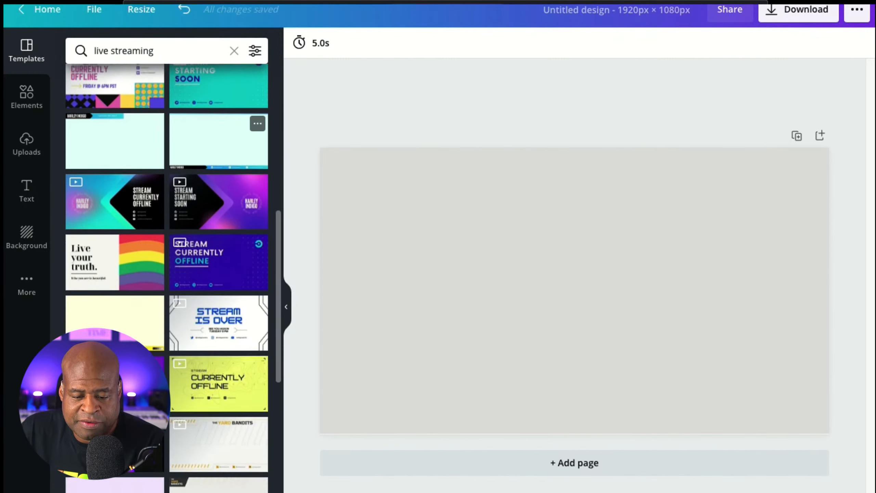
Step: Look further through the live streaming templates, examining the remaining frame, banner, starting-soon and be-right-back designs
scroll(218, 228, "down", 4)
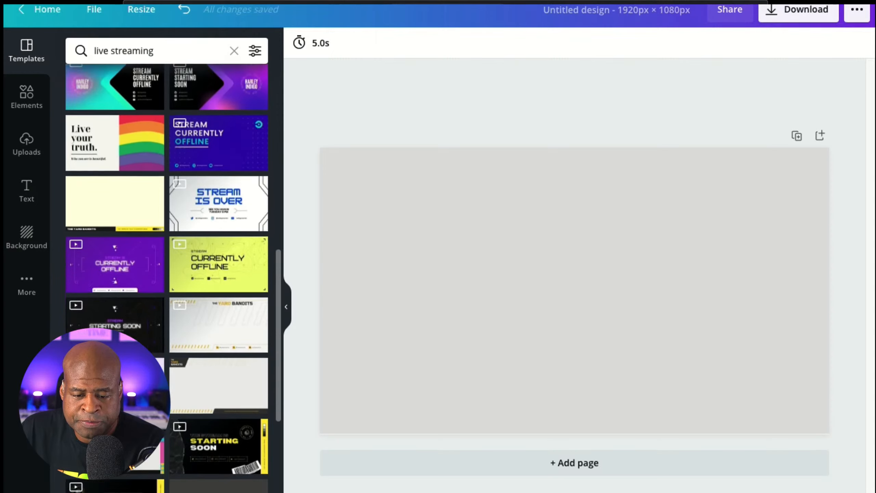
scroll(219, 172, "down", 5)
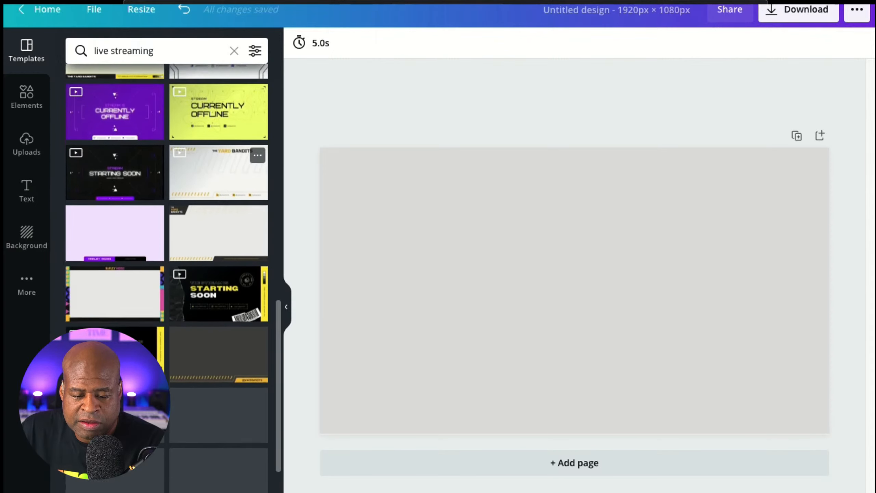
scroll(218, 172, "down", 7)
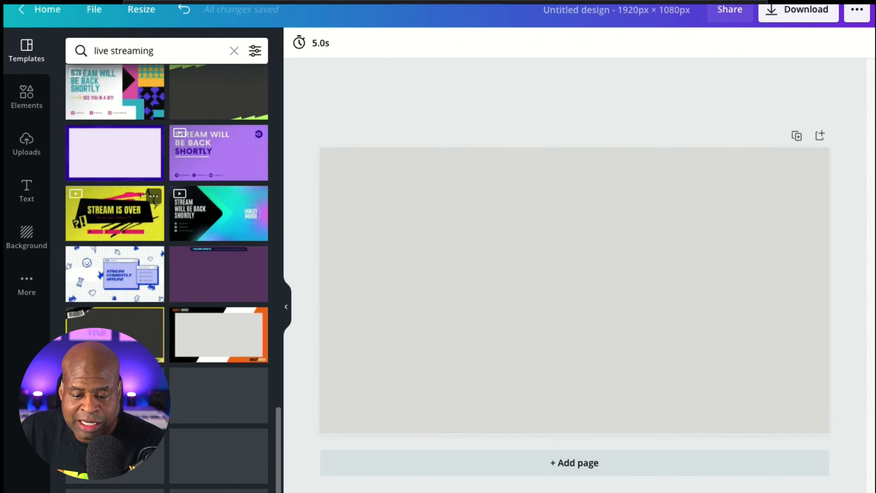
scroll(138, 179, "down", 5)
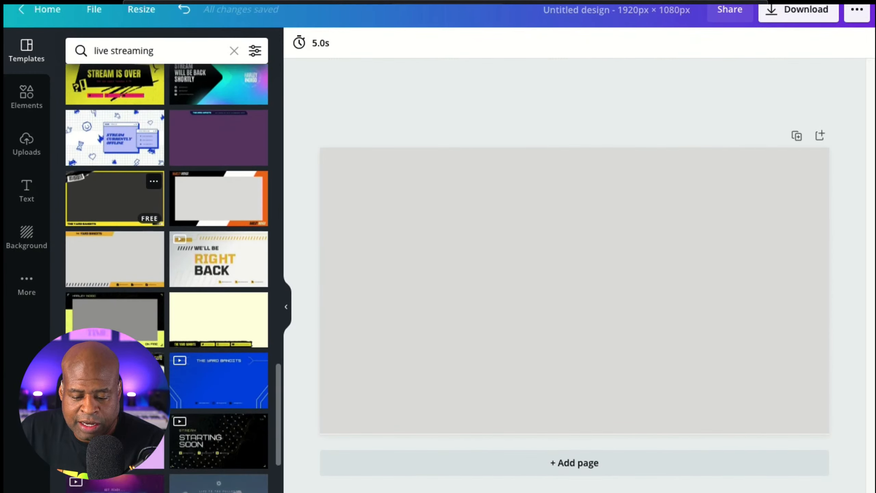
scroll(138, 179, "down", 5)
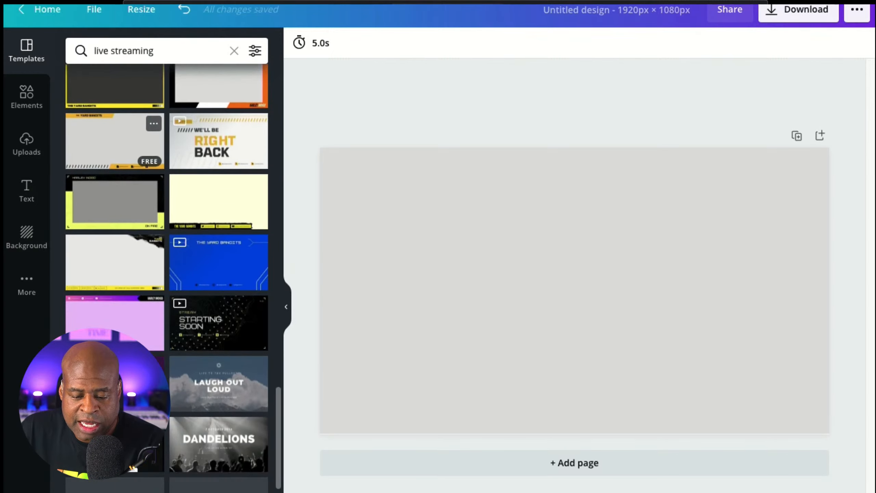
scroll(138, 211, "down", 1)
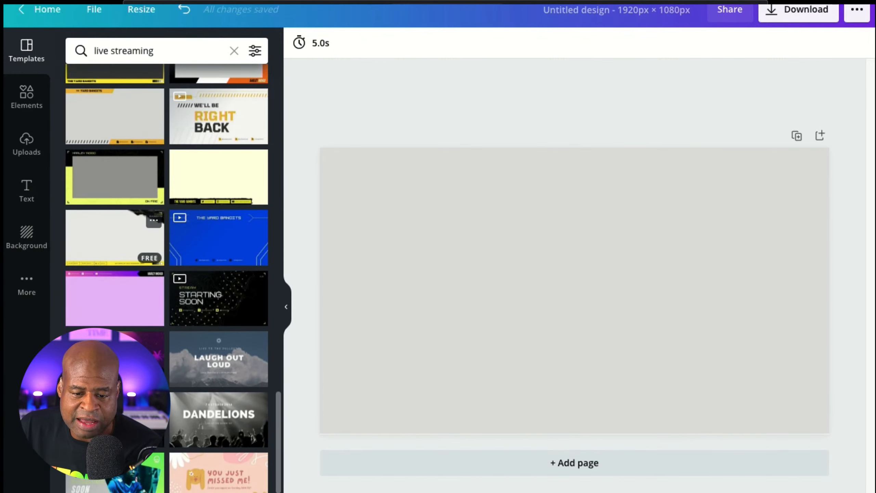
scroll(138, 210, "down", 10)
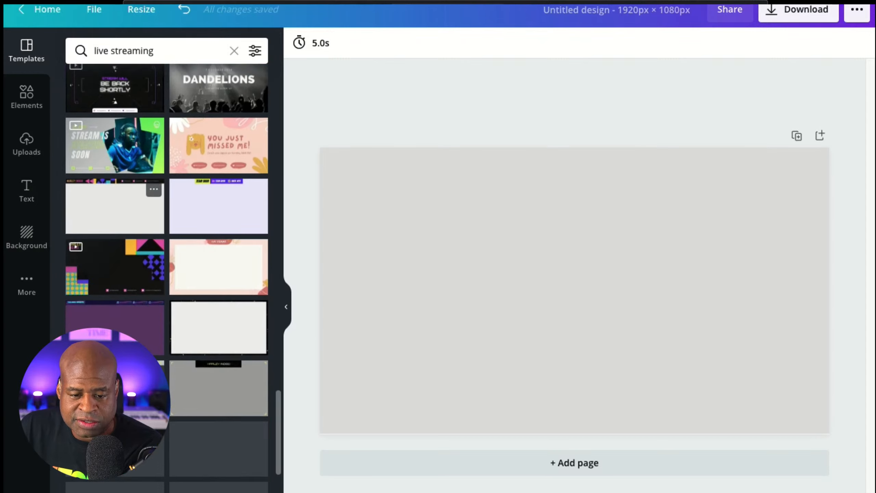
Step: Switch from templates to page backgrounds and show the complete Abstract category
left_click(26, 237)
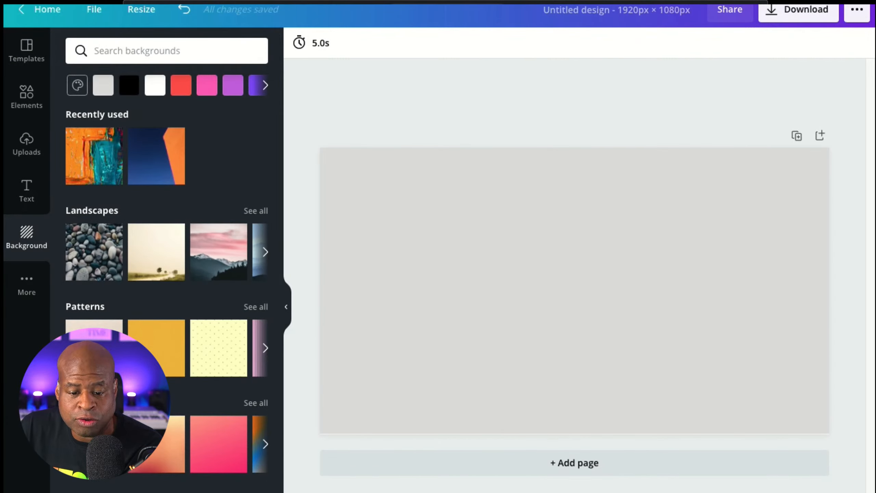
scroll(166, 297, "down", 2)
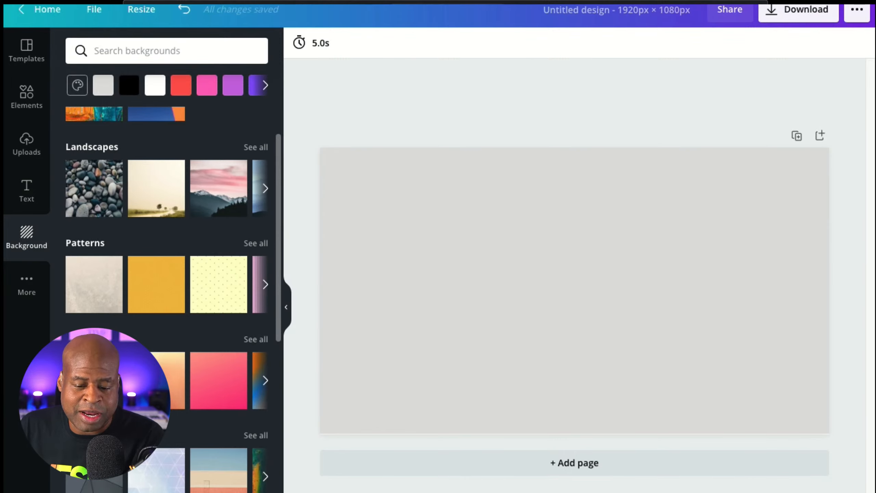
scroll(157, 284, "down", 3)
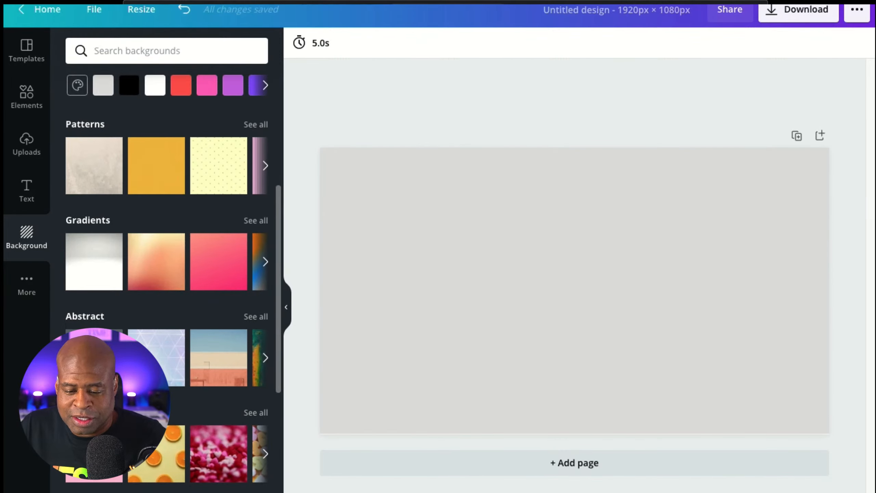
left_click(256, 316)
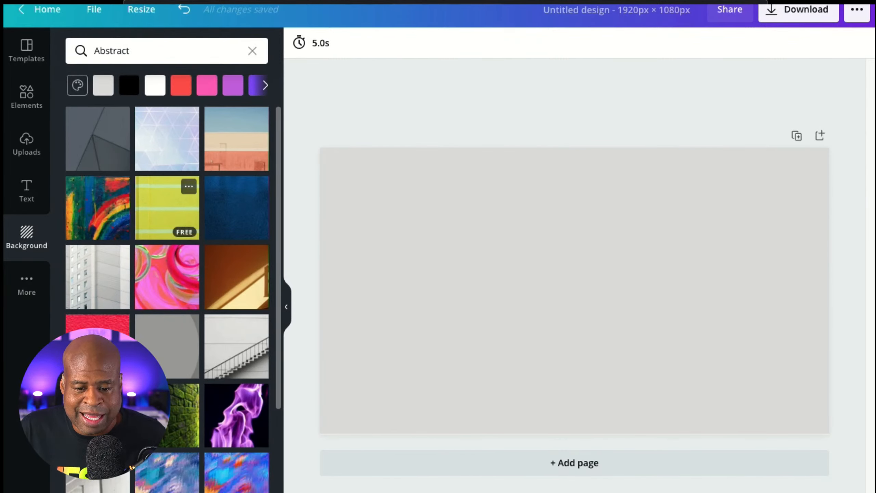
Step: Examine the Abstract backgrounds for textures and colours that would suit the stream overlay
scroll(167, 194, "down", 4)
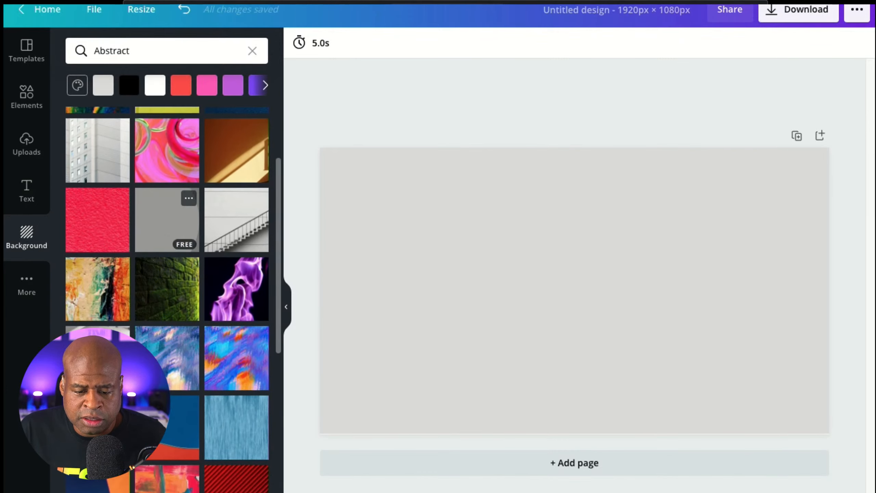
scroll(167, 172, "down", 3)
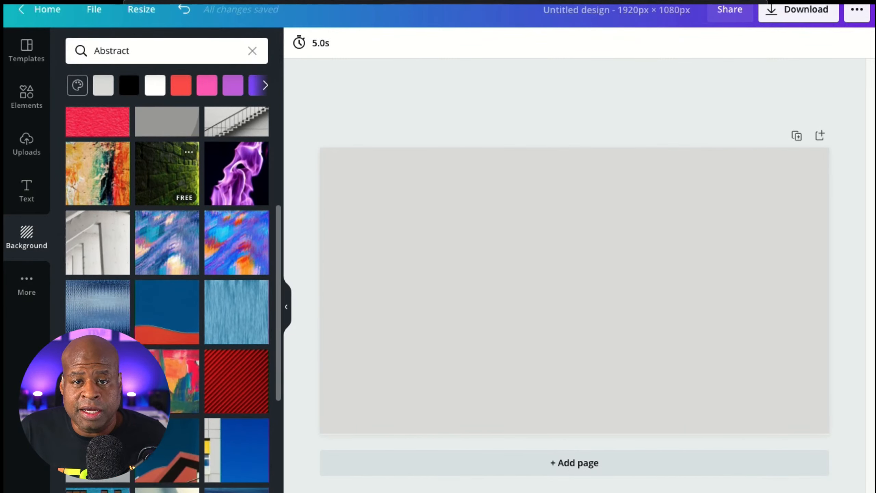
scroll(167, 159, "down", 2)
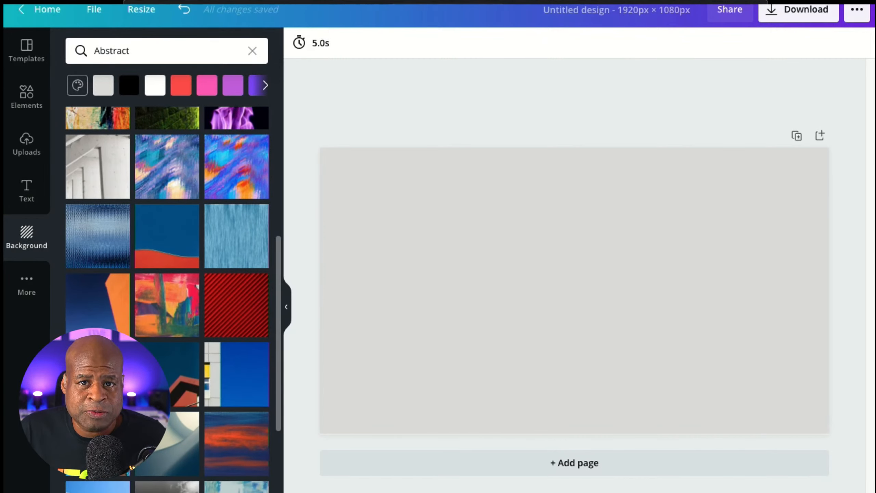
scroll(167, 219, "down", 1)
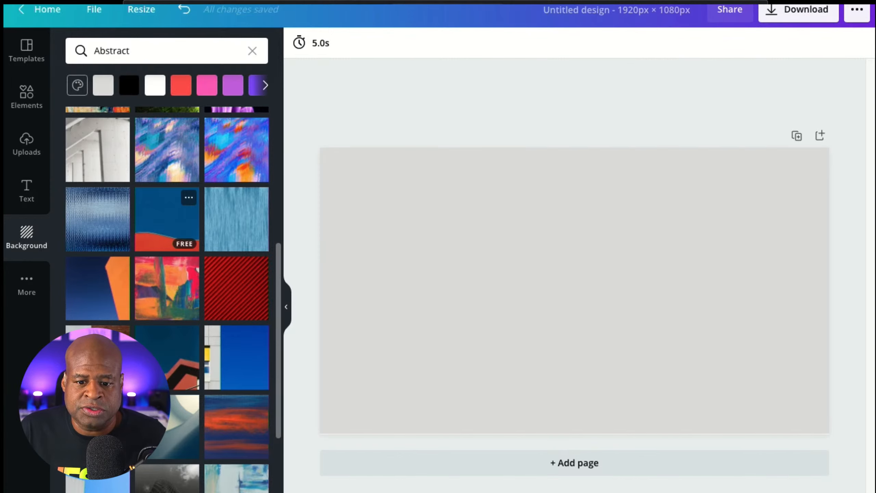
scroll(167, 219, "down", 2)
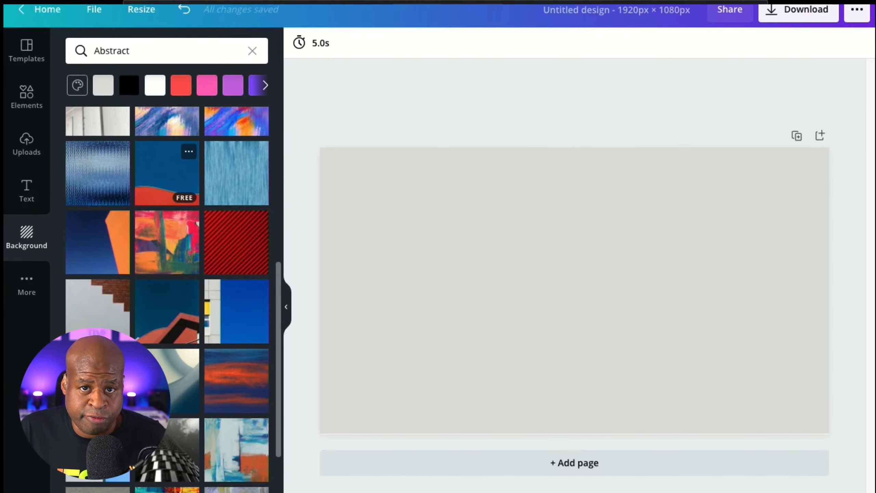
scroll(167, 187, "down", 2)
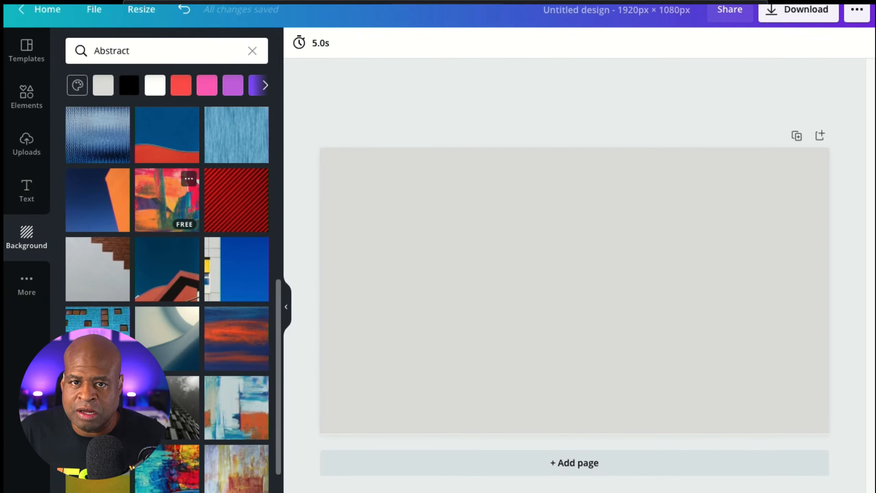
scroll(167, 187, "down", 1)
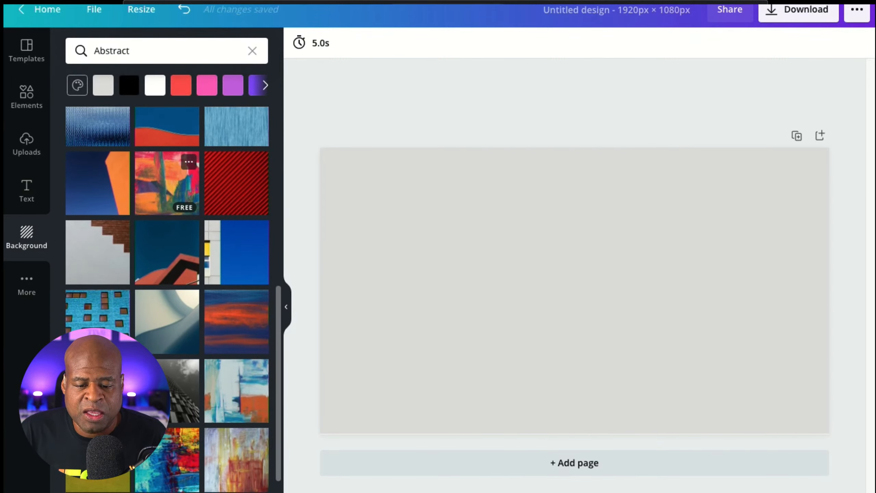
scroll(167, 180, "down", 1)
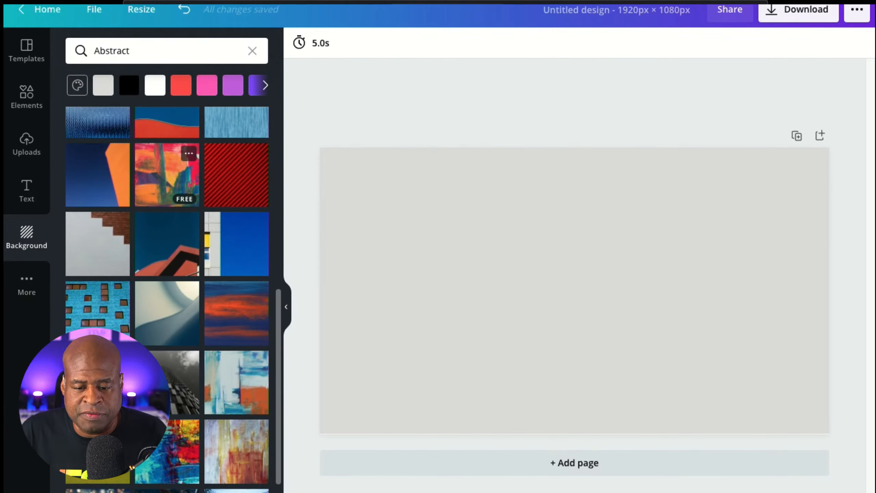
scroll(167, 183, "down", 3)
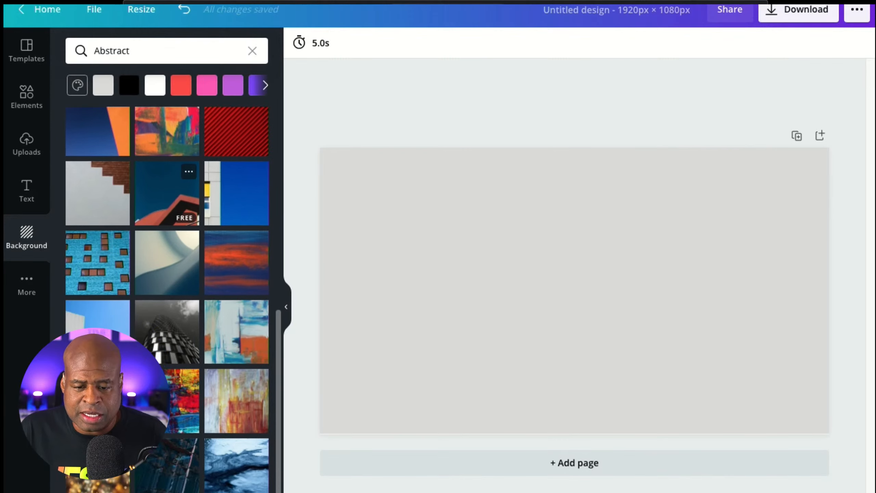
scroll(167, 182, "down", 10)
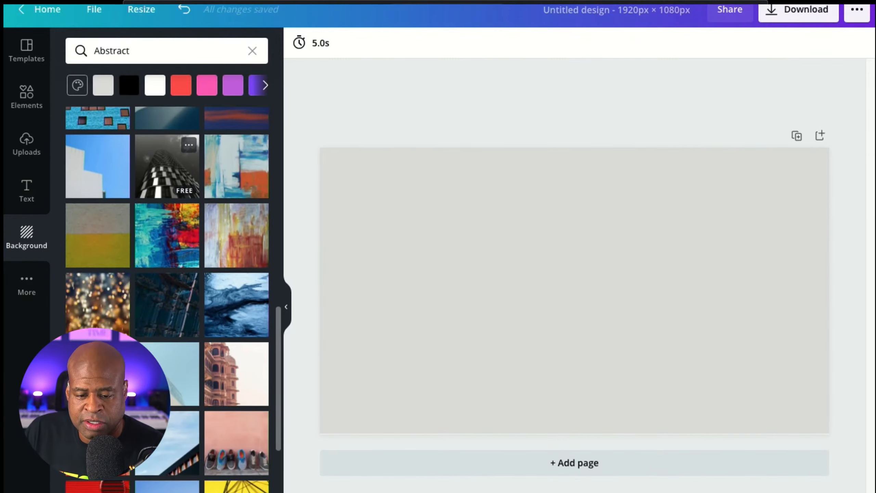
scroll(167, 172, "down", 1)
Step: Search the backgrounds for "Abstract blue" and replace the page's grey background with the dark blue rippled texture
left_click(167, 51)
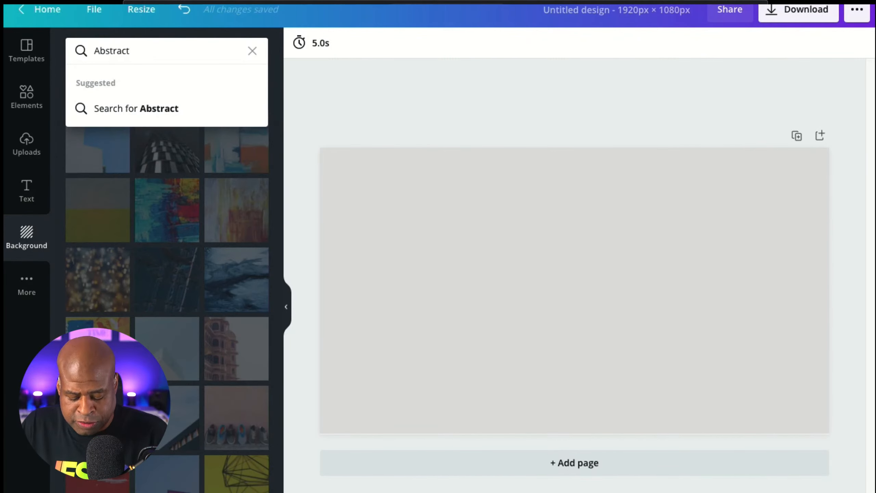
type("blue")
key("Return")
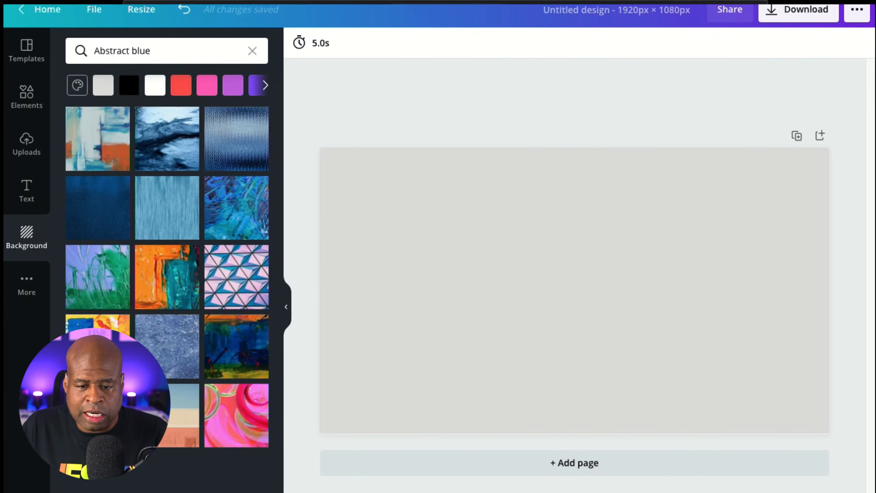
scroll(167, 207, "down", 4)
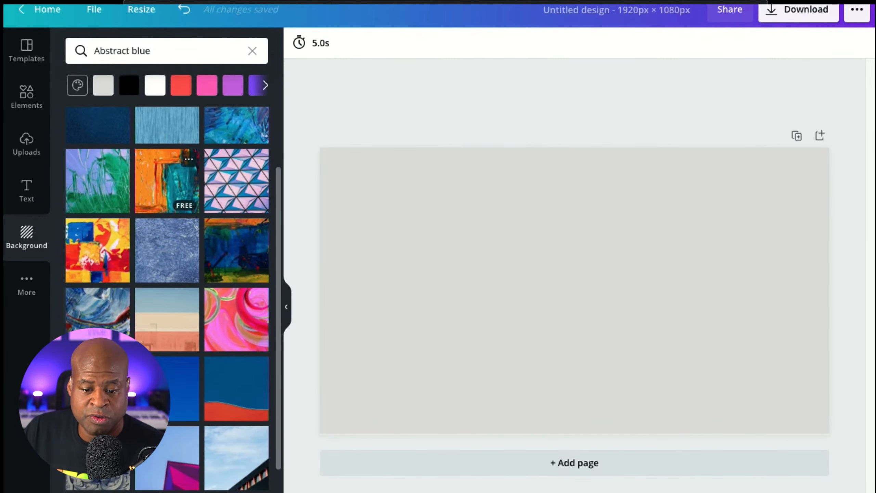
scroll(167, 179, "down", 15)
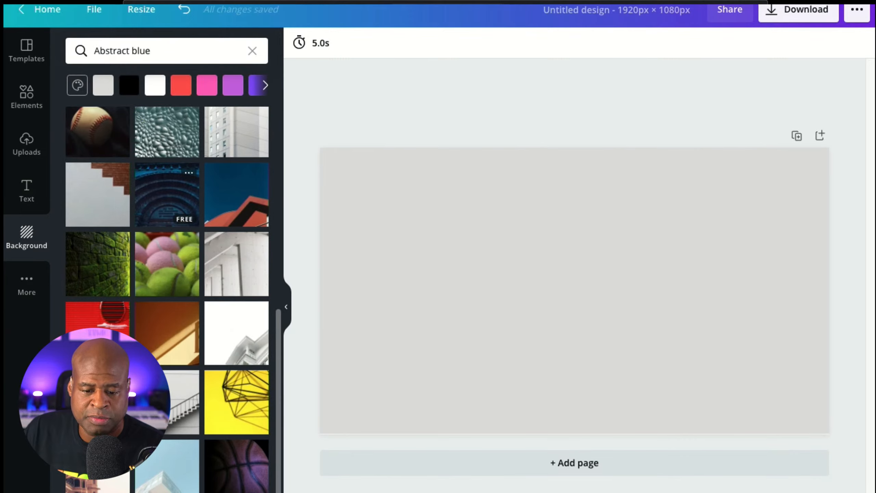
scroll(167, 296, "down", 4)
scroll(167, 297, "up", 8)
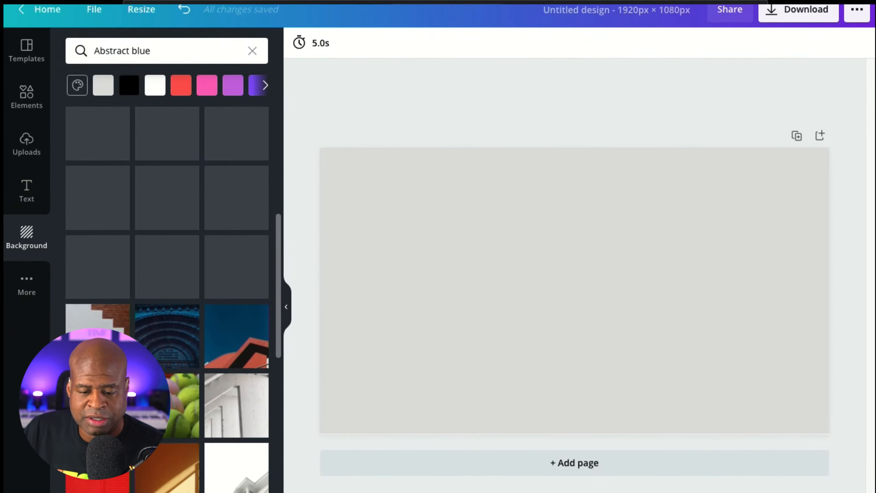
scroll(167, 207, "up", 5)
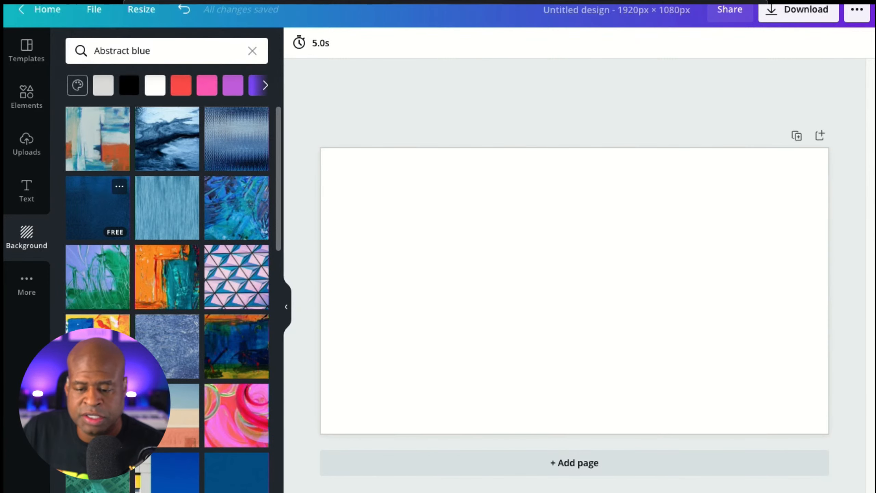
left_click(98, 207)
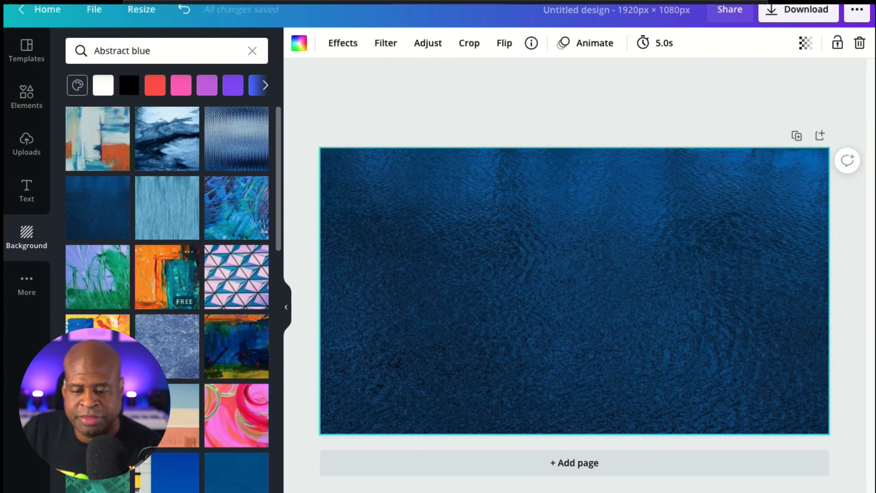
Step: Examine the other "Abstract blue" backgrounds as alternatives to the applied texture
mouse_move(167, 208)
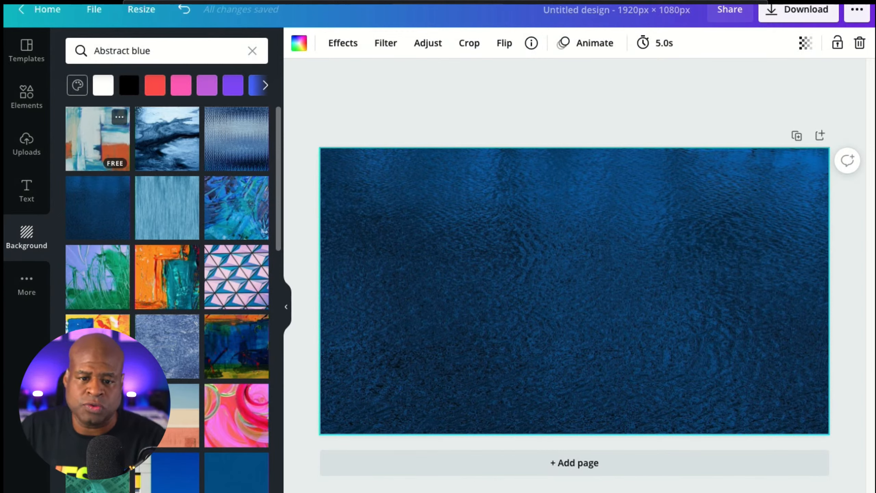
scroll(167, 221, "down", 2)
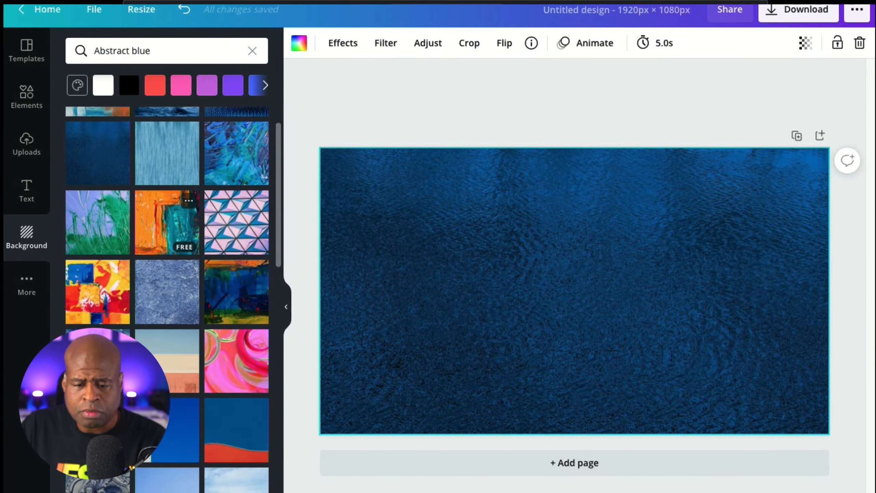
scroll(167, 224, "down", 8)
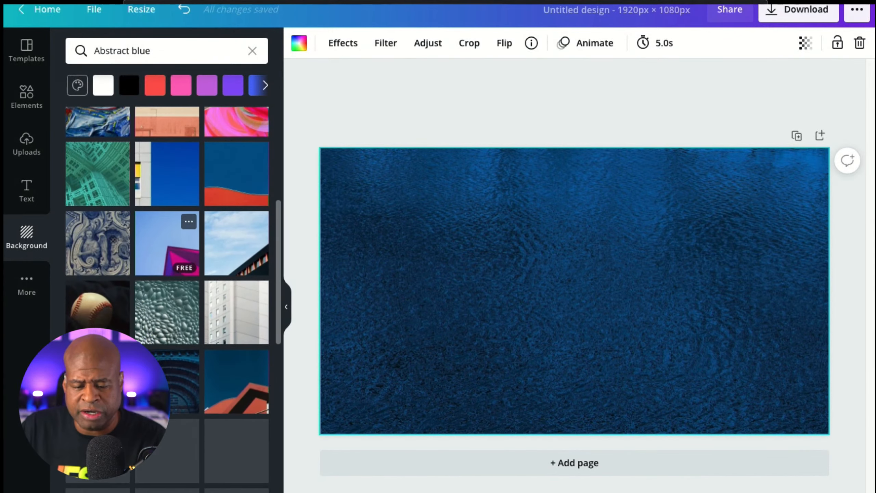
scroll(167, 241, "down", 6)
scroll(167, 331, "up", 12)
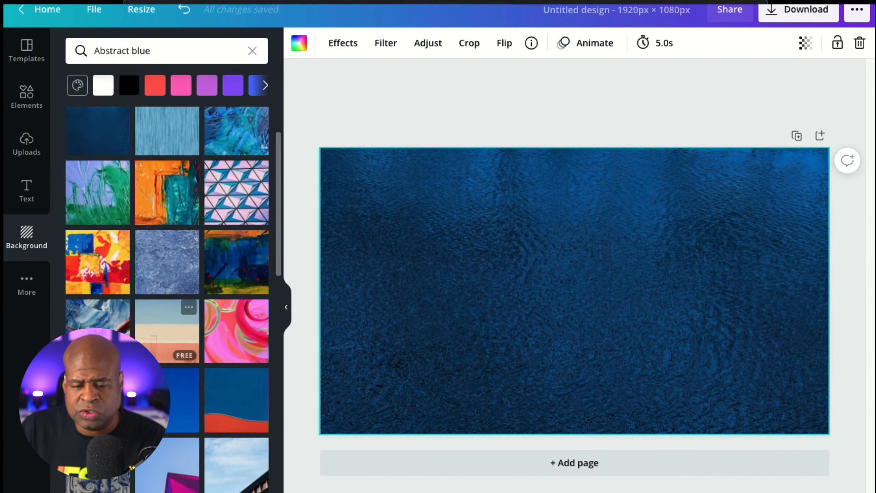
scroll(167, 330, "up", 2)
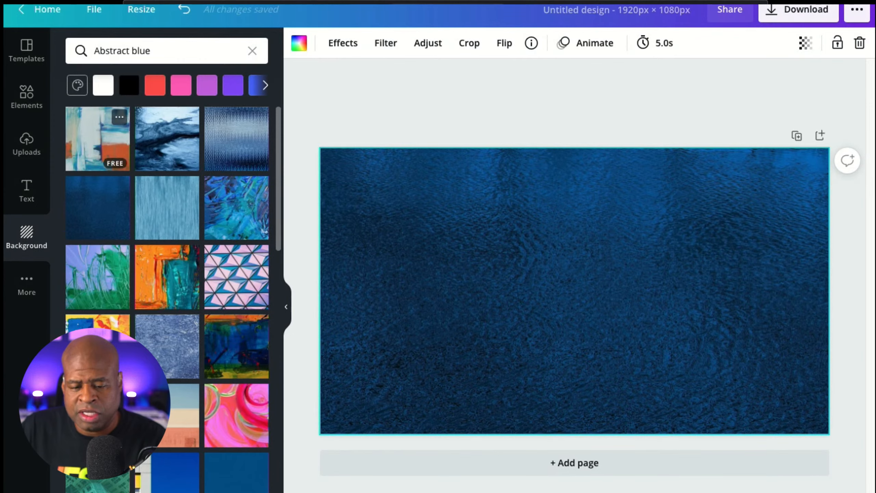
Step: Broaden the background search to "Abstract"
left_click(166, 51)
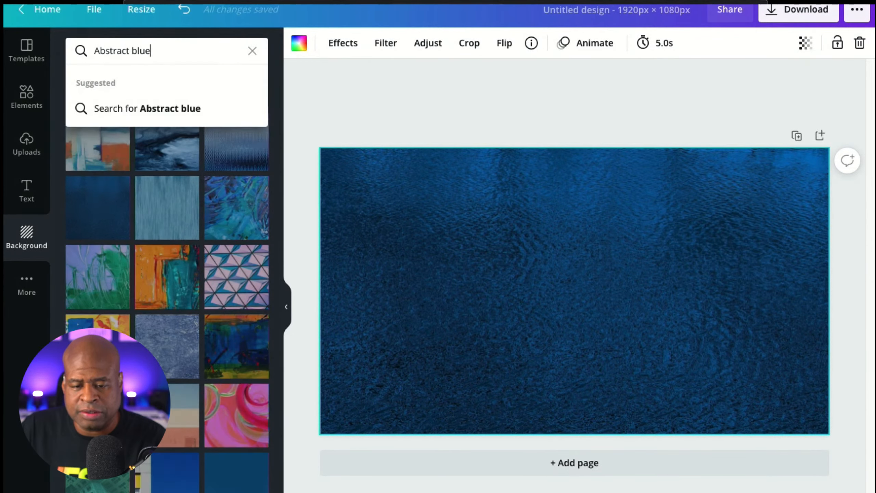
key("BackSpace")
key("BackSpace")
key("BackSpace")
key("BackSpace")
key("BackSpace")
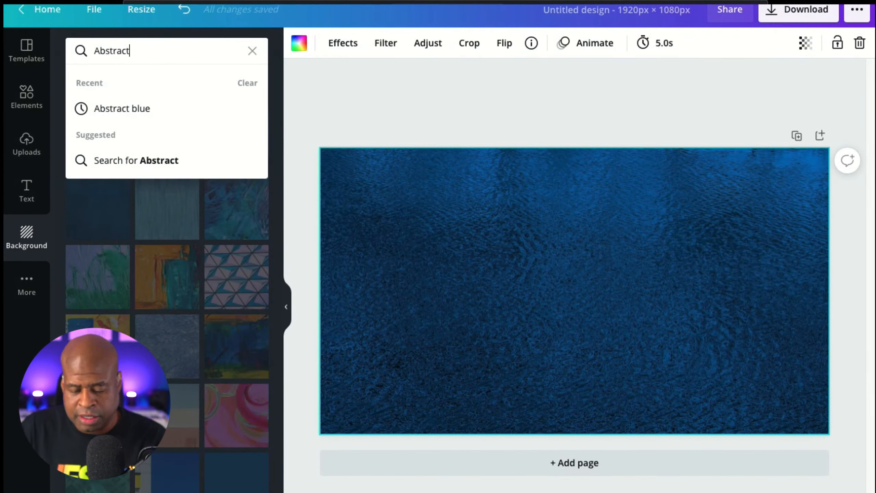
key("Return")
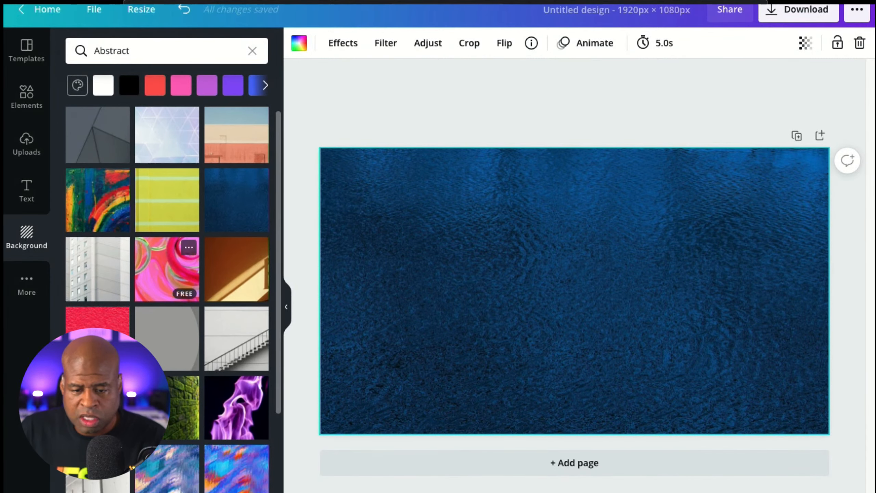
Step: Remove the dark blue rippled texture from the page and compare the first "Abstract" backgrounds
scroll(167, 269, "down", 3)
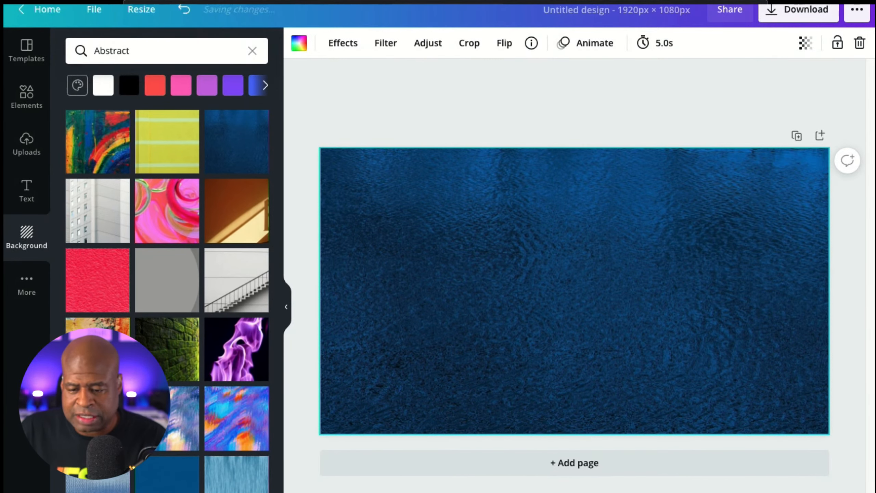
key("Delete")
scroll(167, 296, "down", 1)
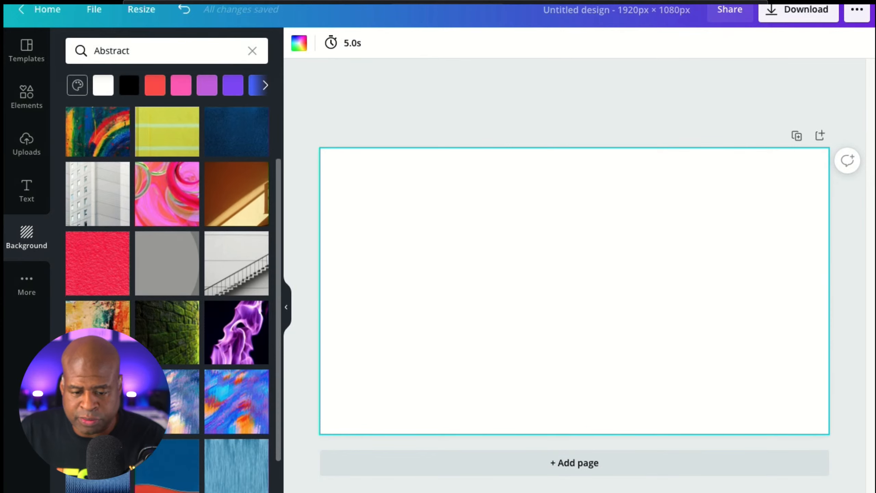
scroll(97, 262, "up", 2)
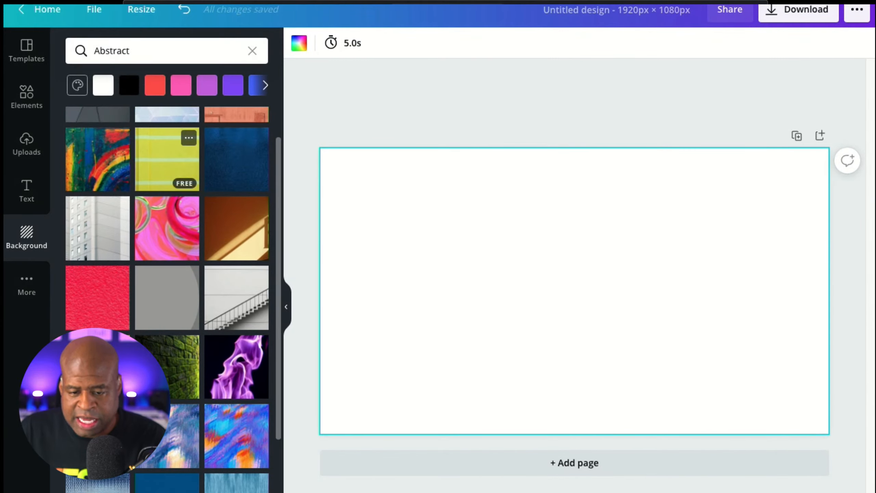
scroll(167, 180, "down", 1)
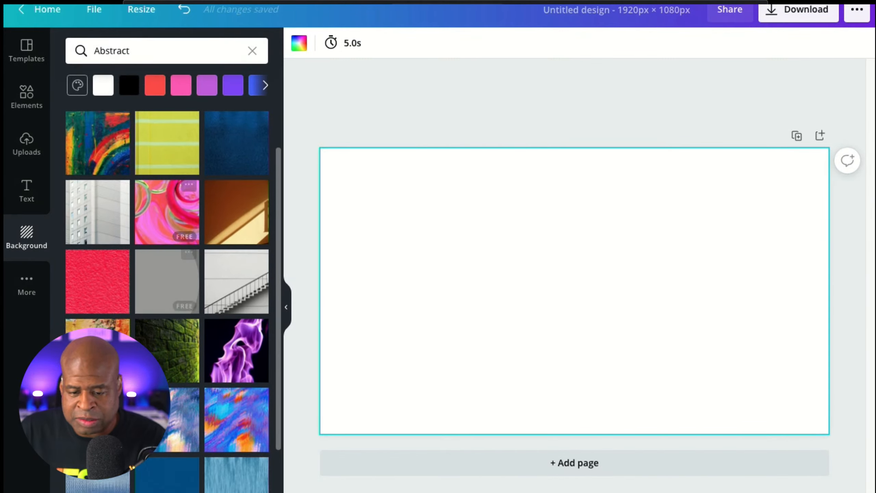
scroll(98, 188, "up", 1)
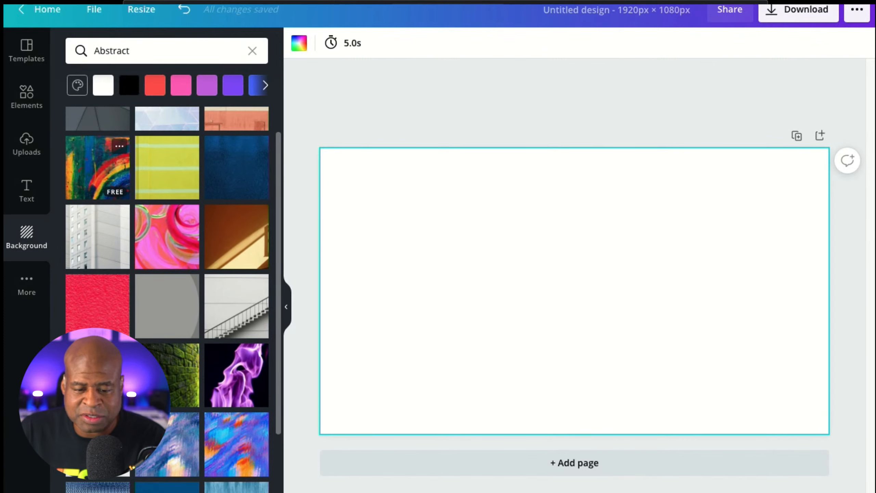
Step: Try the multicoloured painted rainbow image as the page background and remove it again
left_click(98, 168)
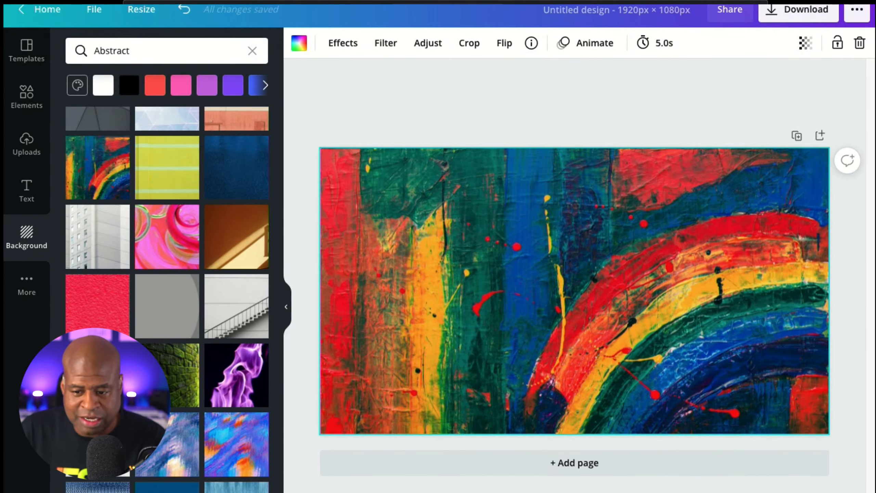
key("Delete")
scroll(167, 293, "down", 3)
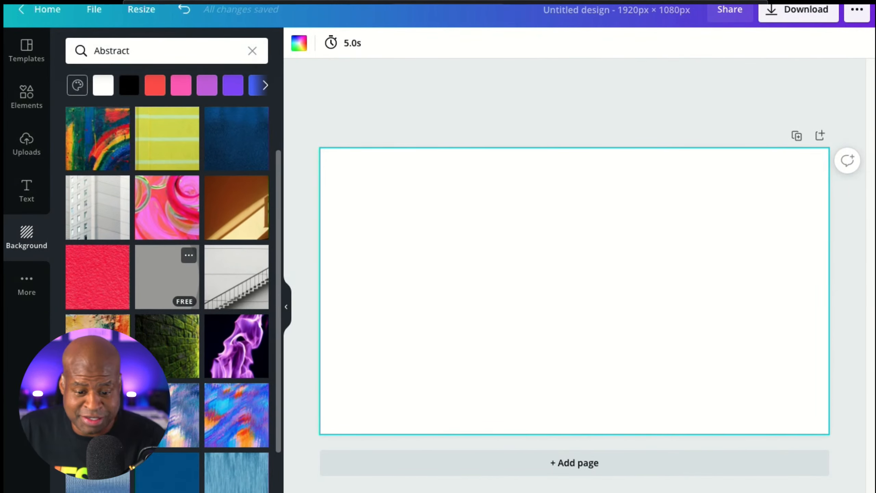
Step: Try the navy-and-orange diagonal image as the page background, and replace it with the blue image with the red curved edge
scroll(167, 276, "down", 5)
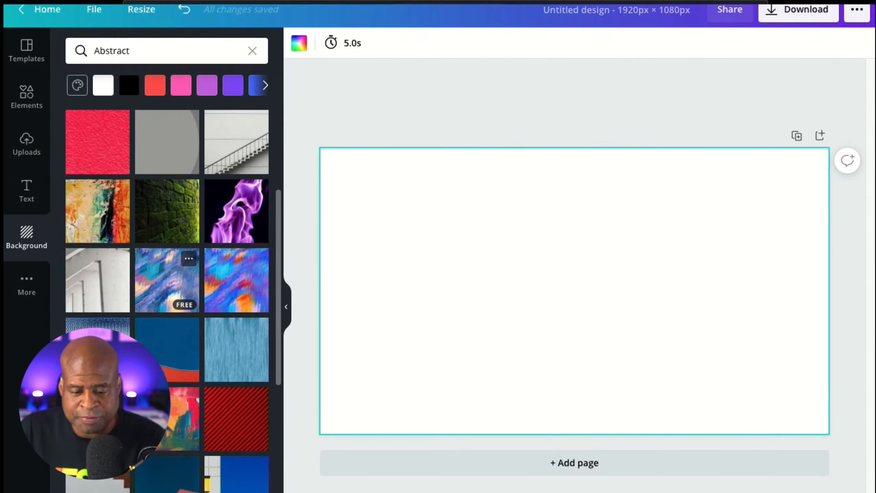
scroll(167, 263, "up", 1)
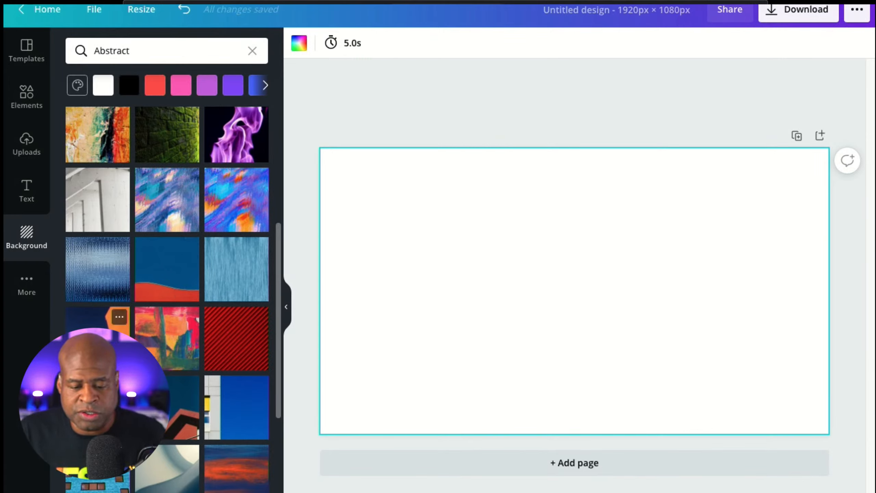
left_click(97, 318)
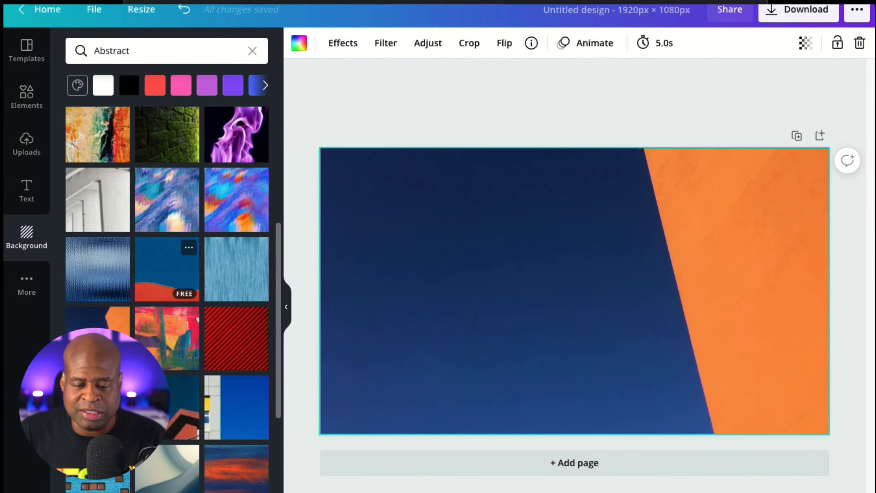
left_click(167, 270)
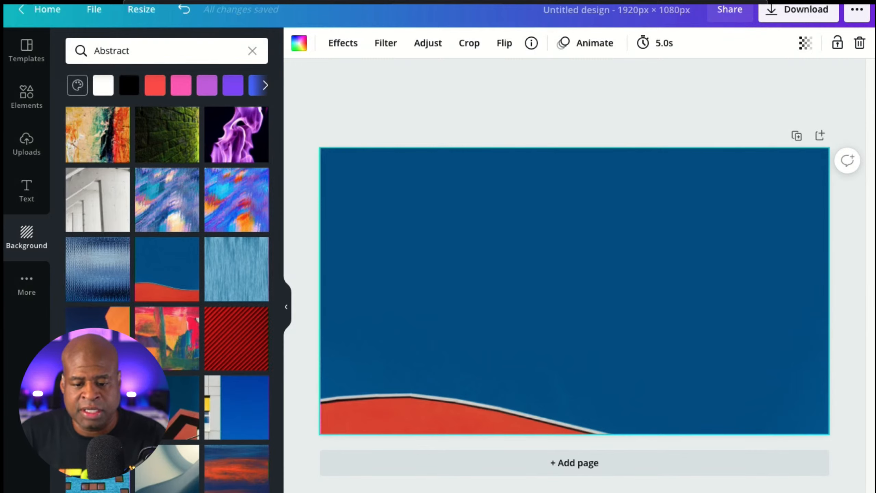
Step: Examine the remaining "Abstract" backgrounds for alternatives to the blue image with the red curve
scroll(167, 239, "down", 2)
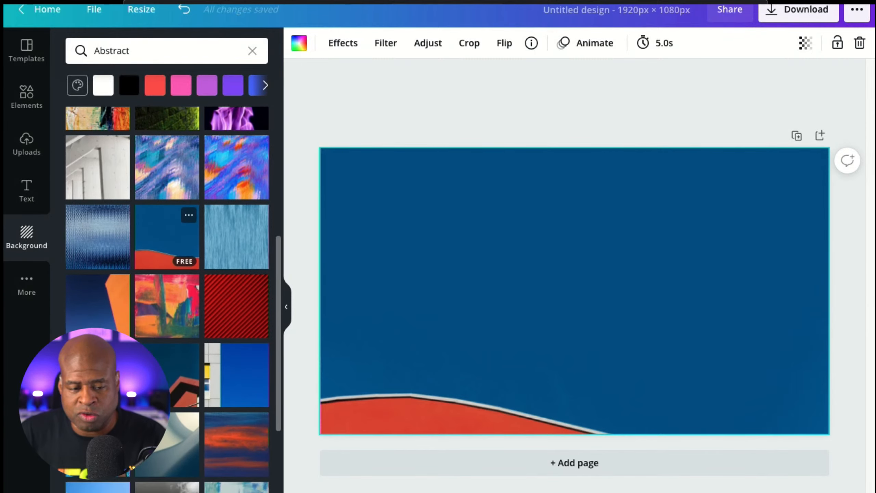
scroll(167, 242, "down", 7)
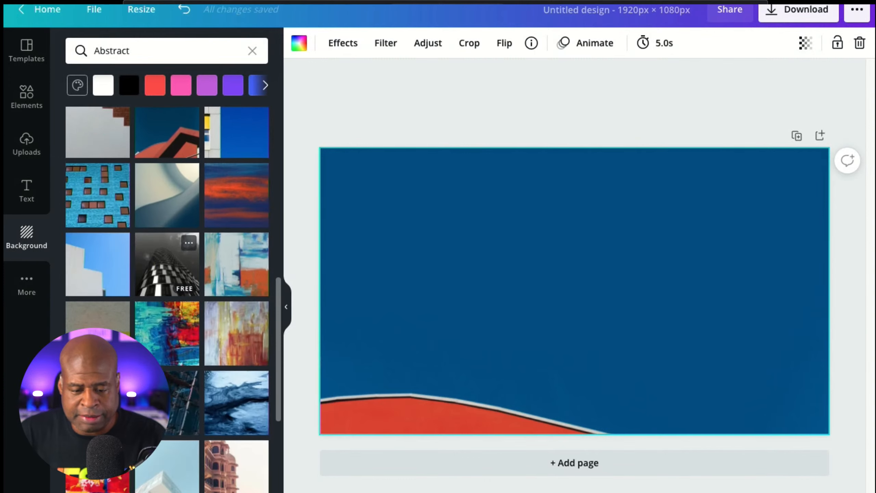
scroll(167, 242, "down", 7)
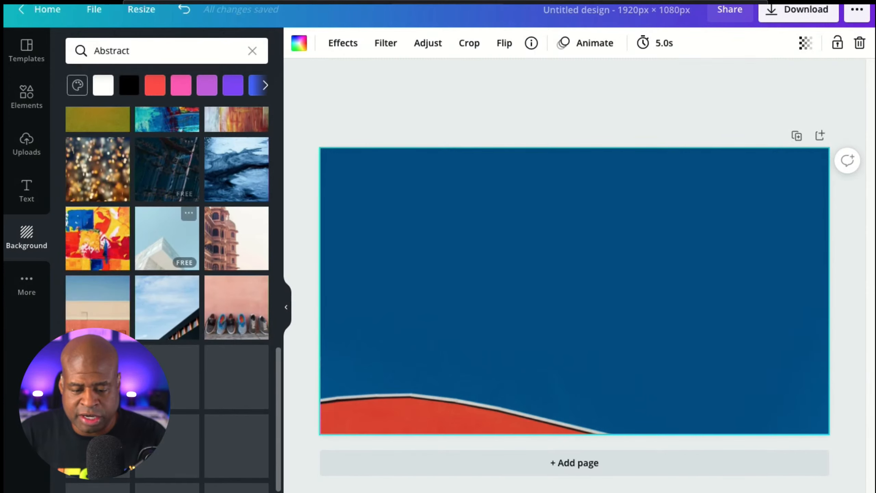
scroll(167, 238, "down", 3)
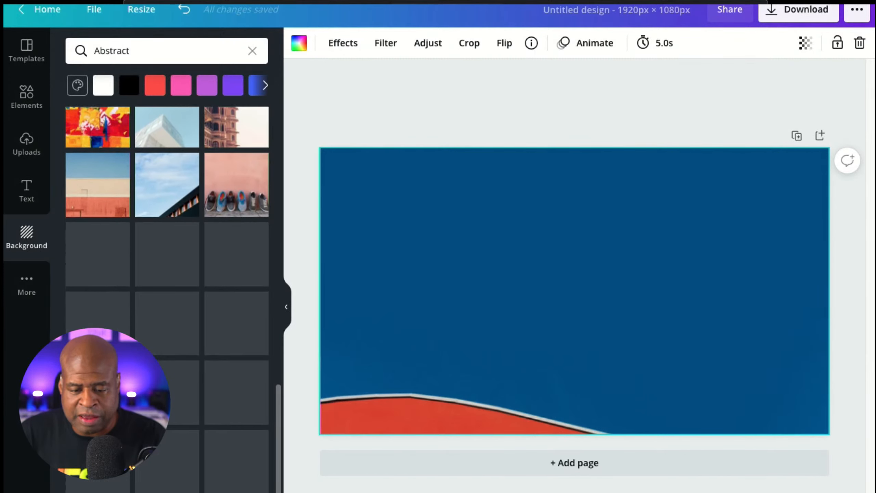
scroll(207, 238, "down", 3)
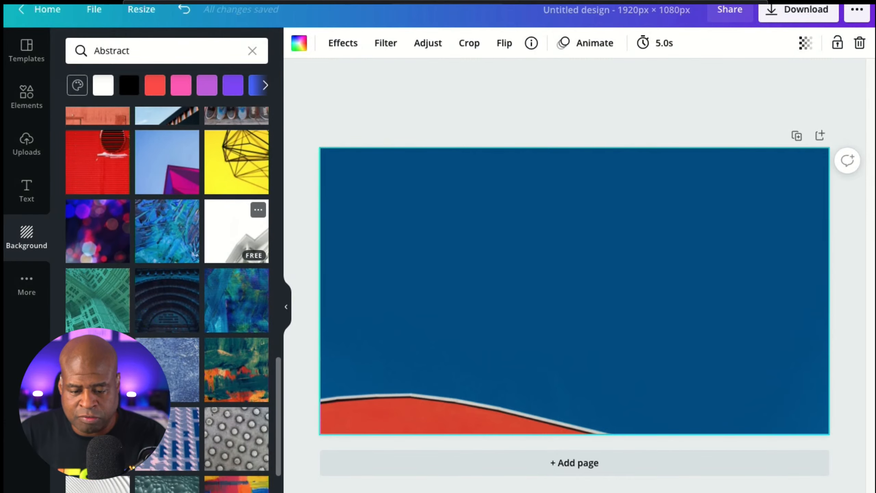
scroll(236, 234, "down", 9)
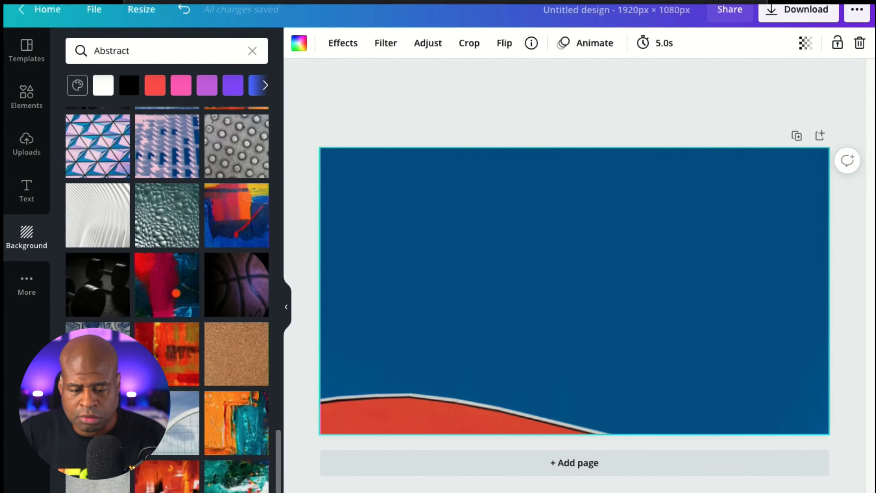
scroll(236, 235, "down", 4)
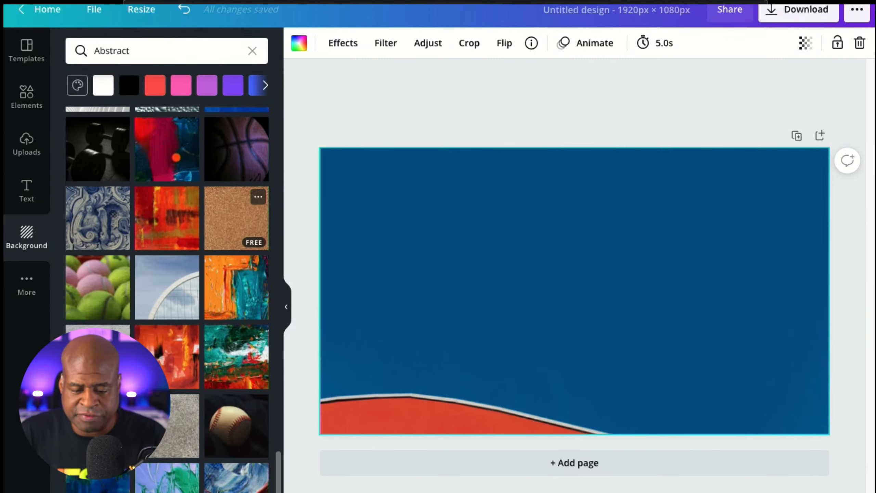
scroll(236, 246, "down", 2)
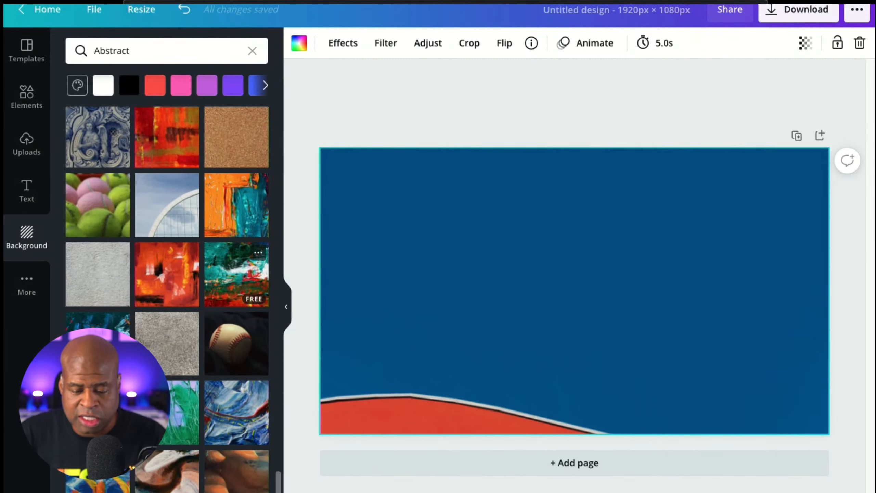
scroll(236, 246, "down", 5)
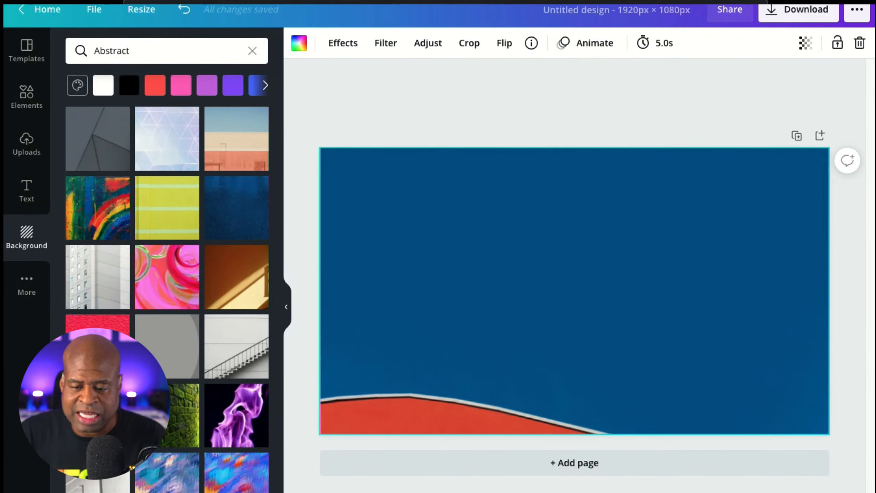
Step: Try solid purple as the page background, and replace it with solid blue
left_click(233, 85)
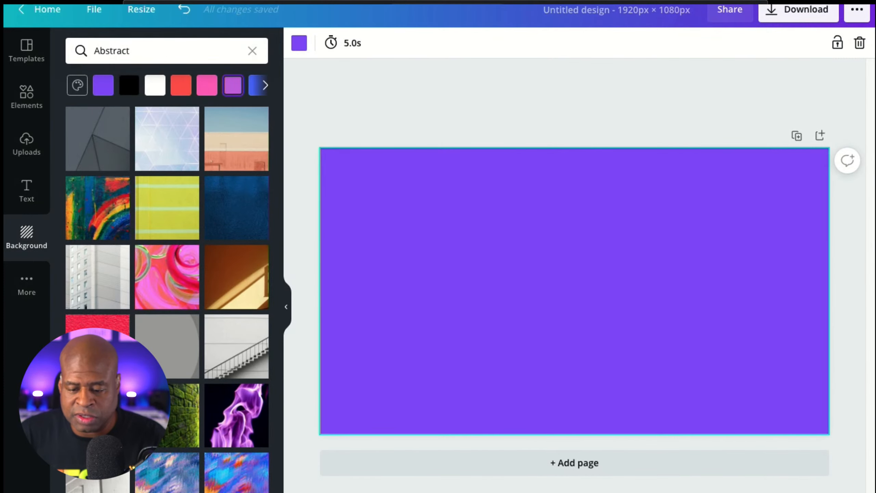
left_click(258, 85)
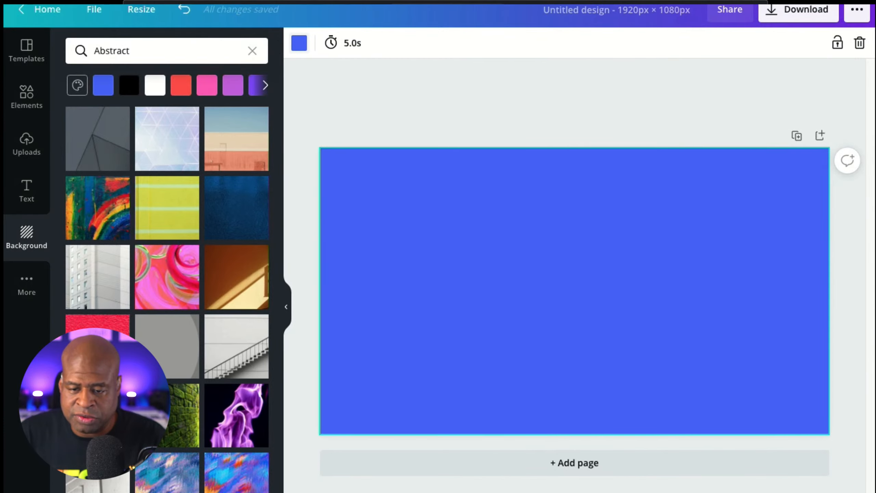
Step: Review the brand and default colour palettes and set the page background colour to white
left_click(299, 42)
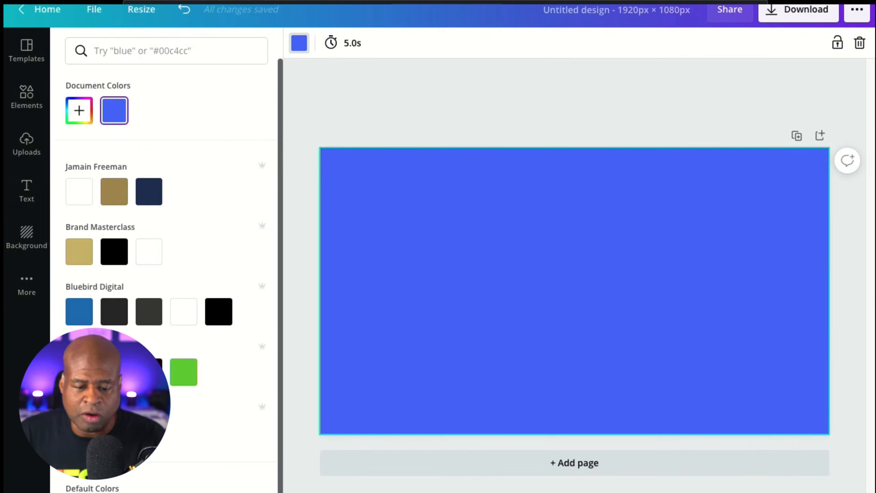
scroll(165, 242, "down", 3)
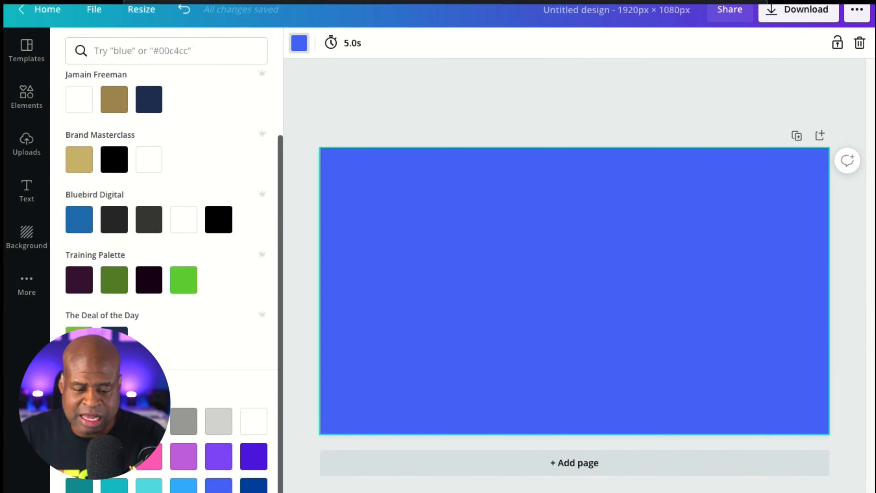
scroll(149, 276, "up", 3)
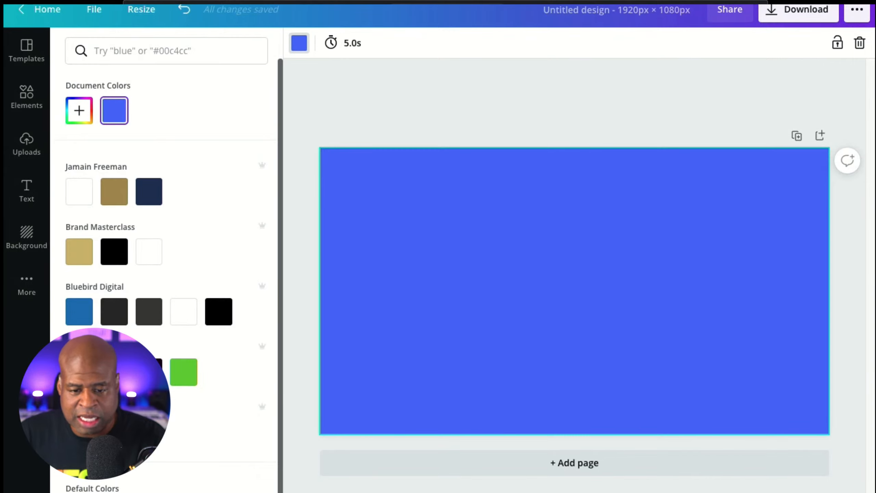
scroll(173, 262, "down", 2)
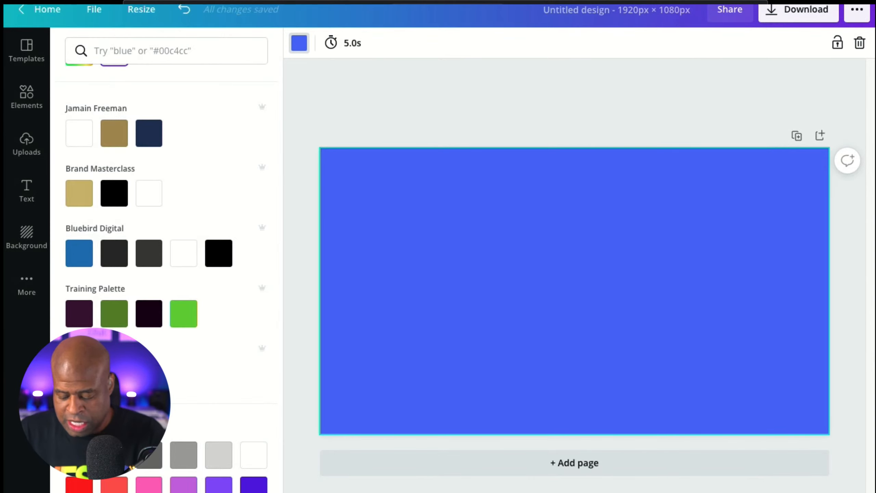
left_click(254, 455)
Step: Try the dark grey geometric panel image as the page background, and replace it with the brand palette's gold, #ad9459
left_click(27, 237)
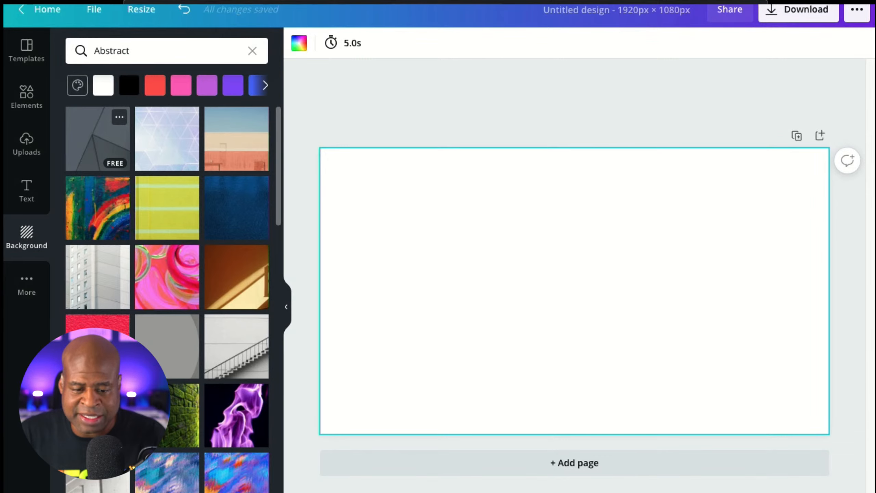
left_click(98, 138)
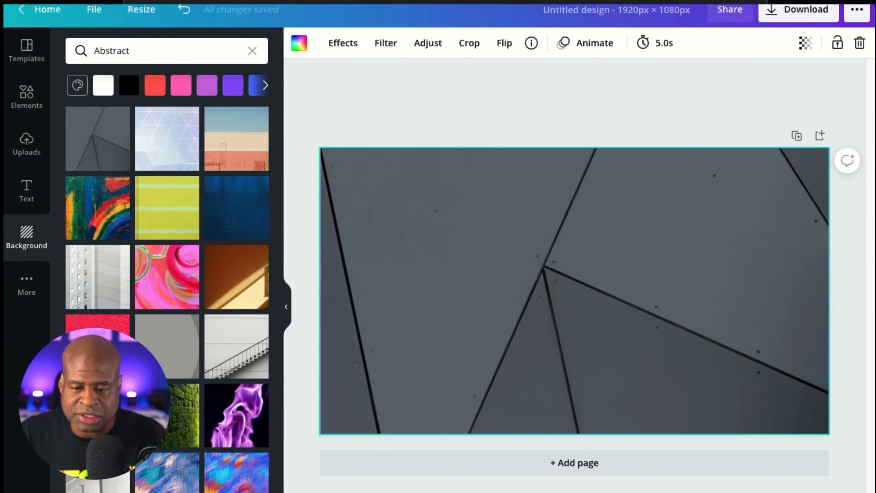
left_click(78, 86)
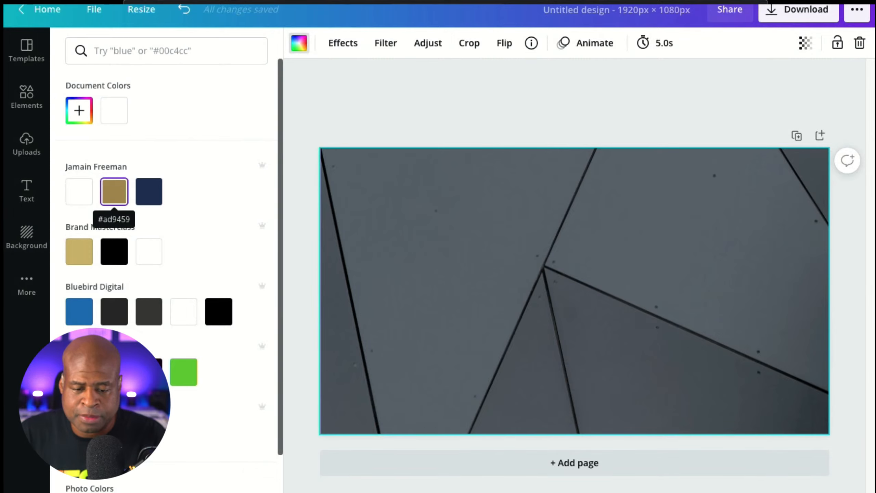
left_click(114, 191)
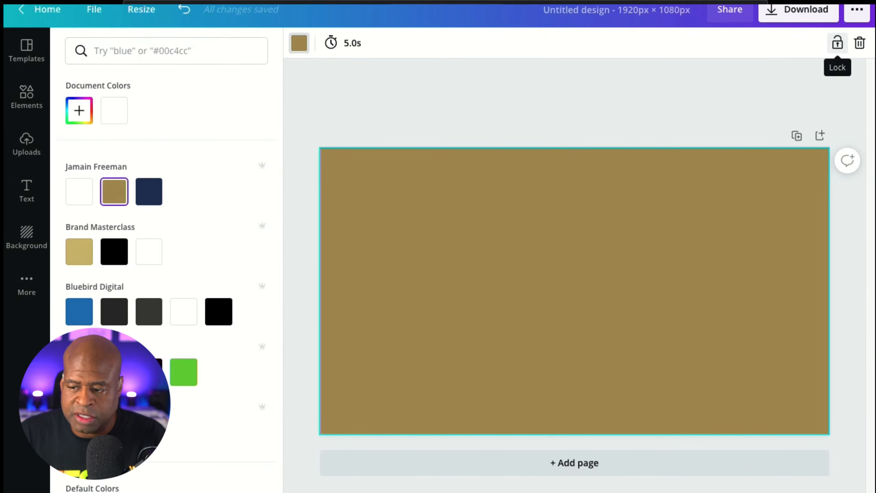
Step: Try the brand palette's navy blue as the page background
left_click(26, 238)
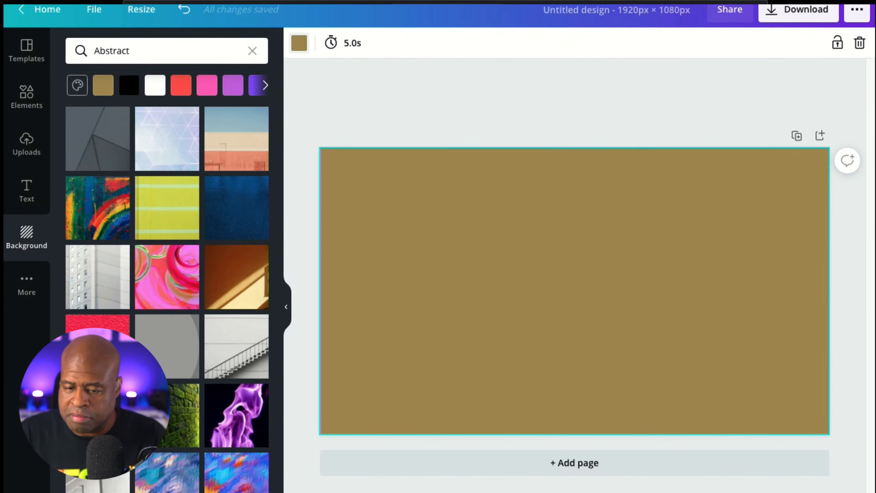
left_click(299, 43)
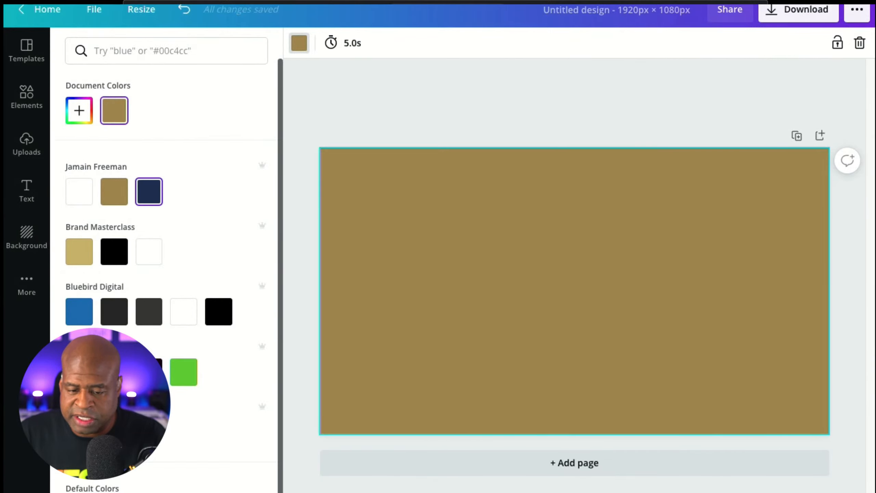
left_click(149, 192)
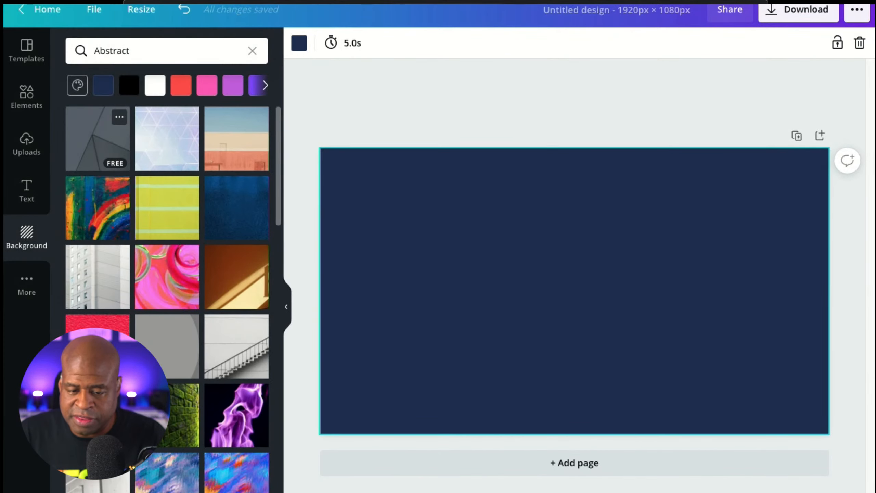
Step: Set the dark grey geometric panel image as the page background and reduce its opacity so it looks pale and faded
left_click(98, 138)
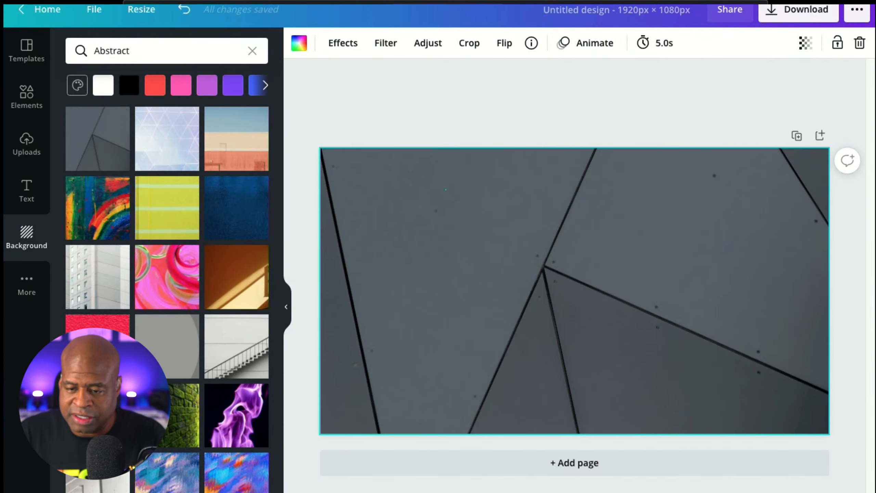
left_click(805, 42)
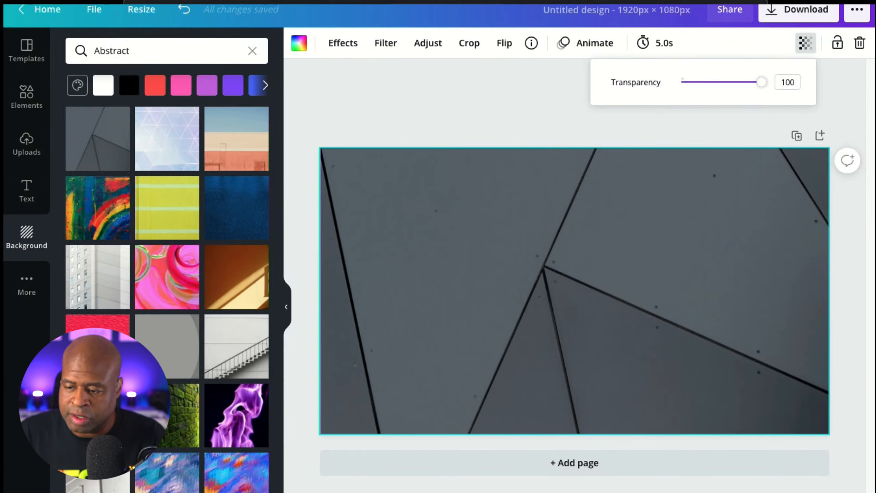
left_click_drag(761, 82, 706, 82)
left_click(655, 193)
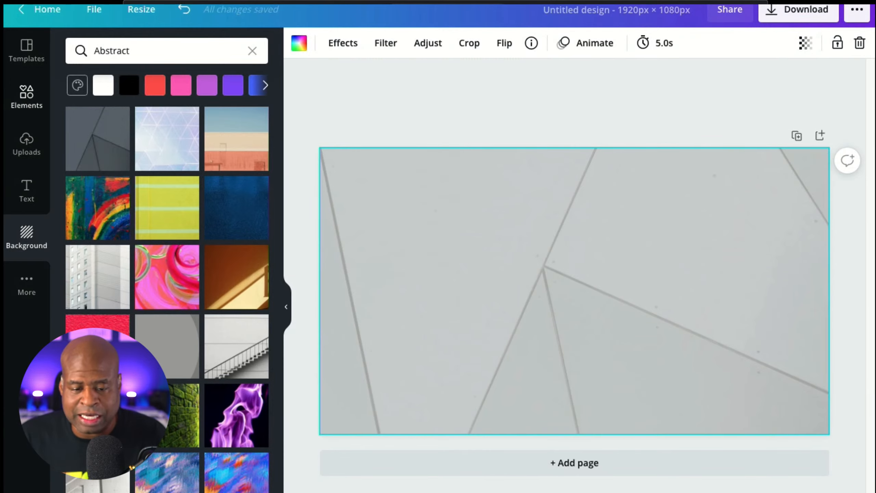
Step: Add a square shape, align it with the page's upper-left corner, and enlarge it to the full page height
left_click(27, 96)
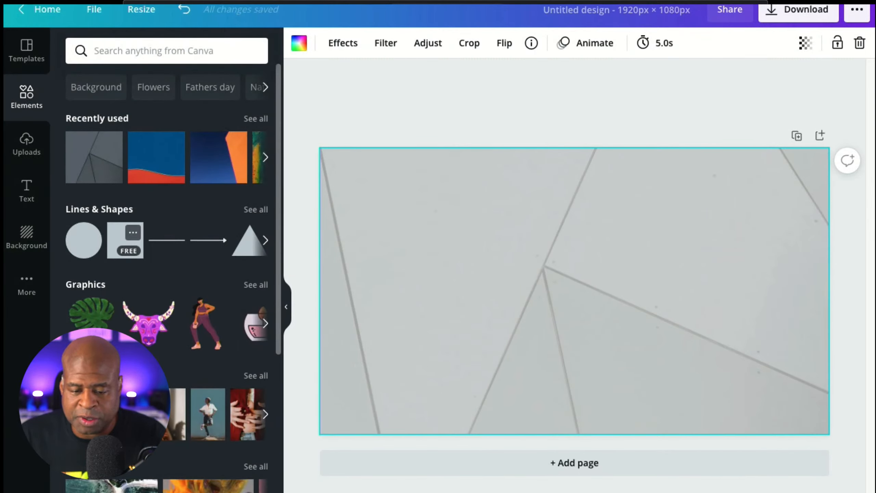
left_click(125, 242)
left_click_drag(572, 289, 398, 226)
left_click_drag(477, 304, 606, 434)
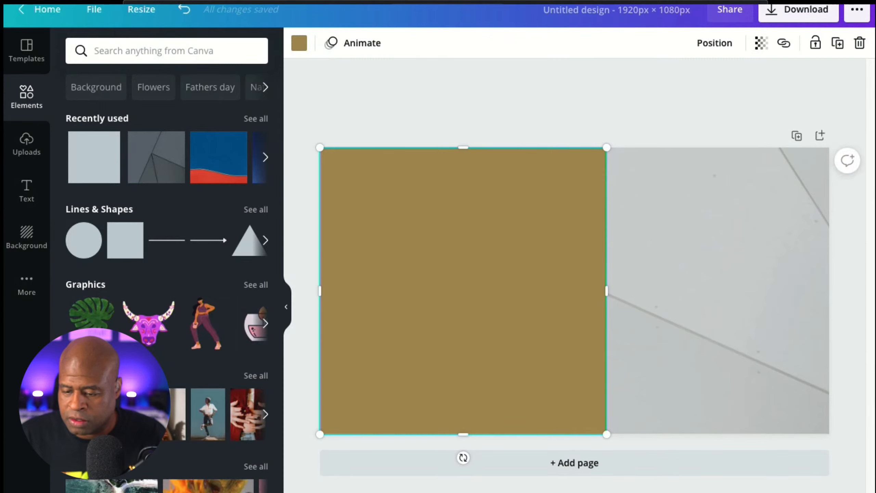
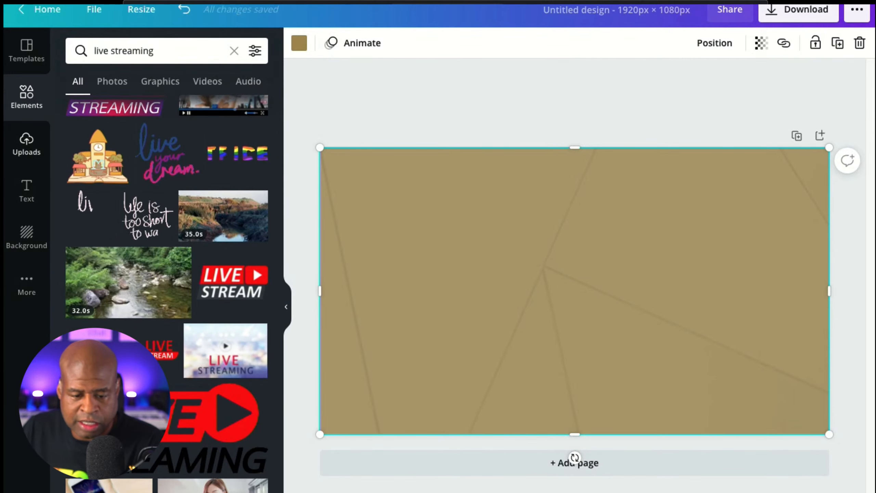
Step: Look through the "live streaming" templates, and delete the gold shape and the faded panel image from the page
left_click(26, 51)
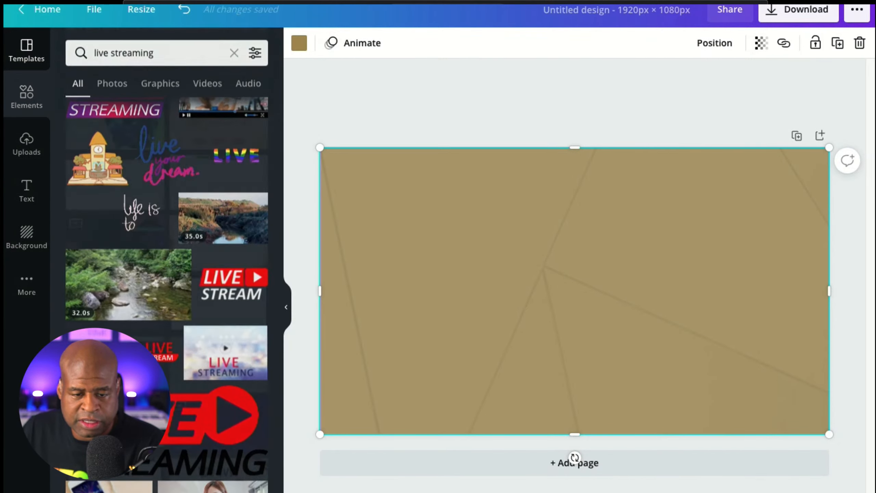
left_click(159, 51)
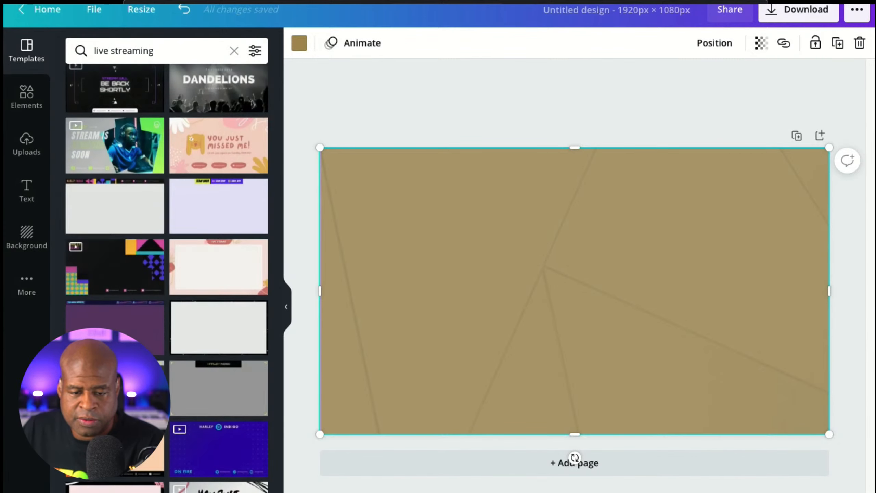
scroll(218, 183, "down", 3)
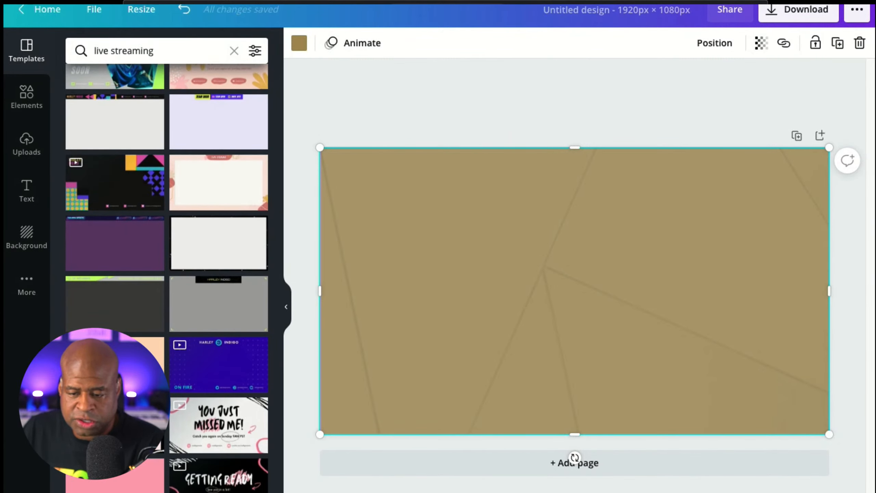
key("Delete")
left_click(574, 291)
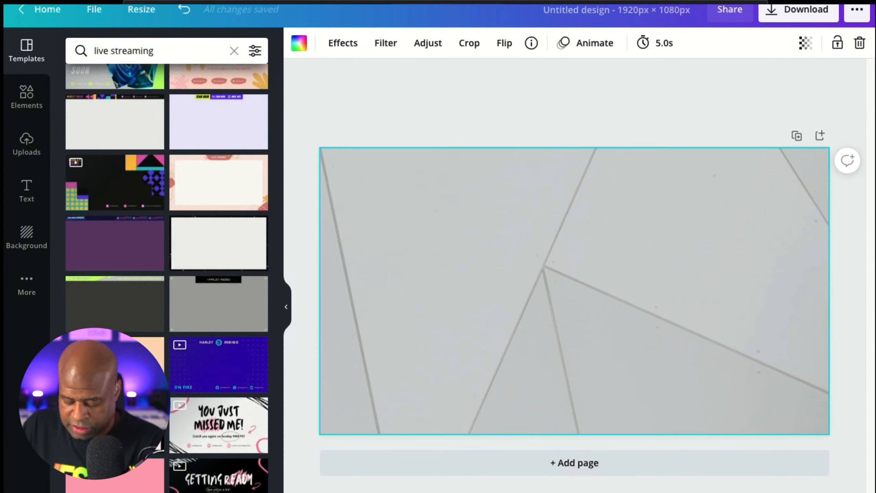
key("Delete")
Step: Apply the "live streaming" template with a peach background and an orange-and-black lower third showing social media handles
scroll(219, 138, "down", 5)
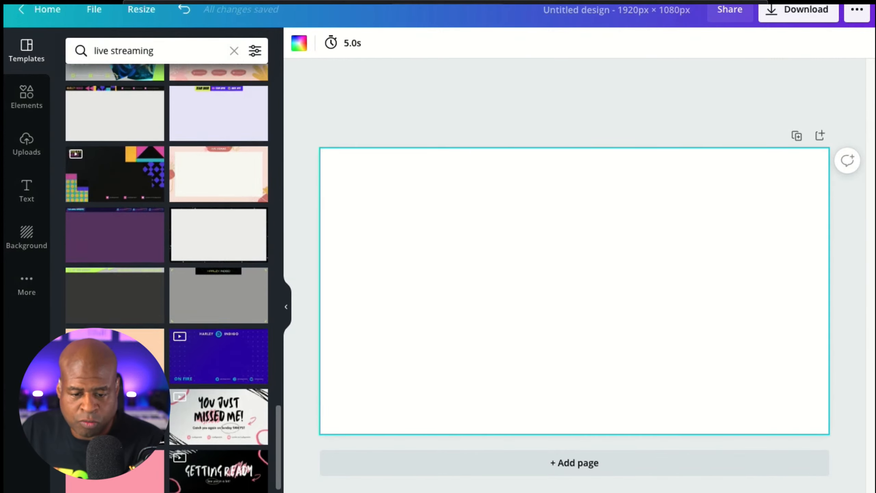
scroll(115, 262, "down", 3)
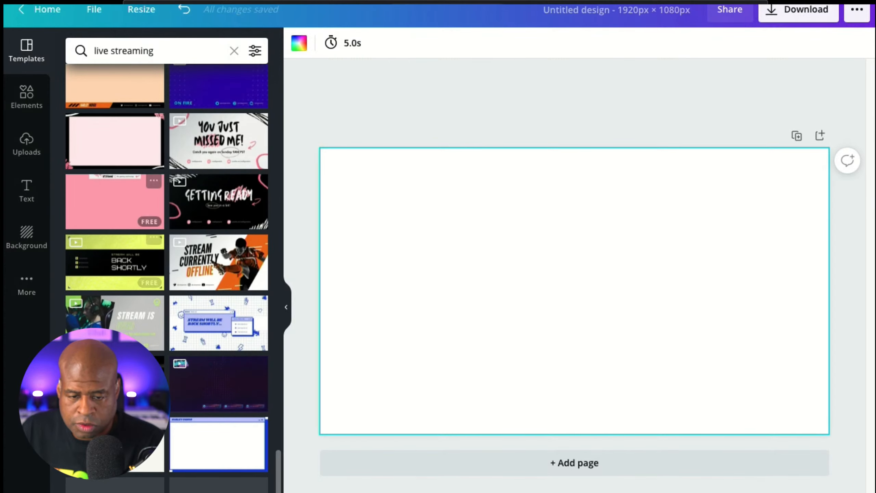
left_click(115, 86)
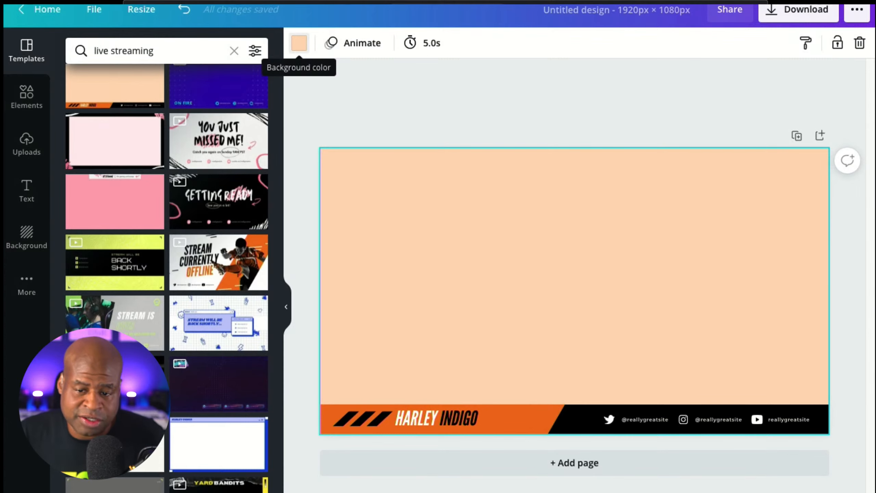
Step: Try white and orange, #f17105, as the template's background colour, and restore the peach background
left_click(299, 43)
left_click(219, 110)
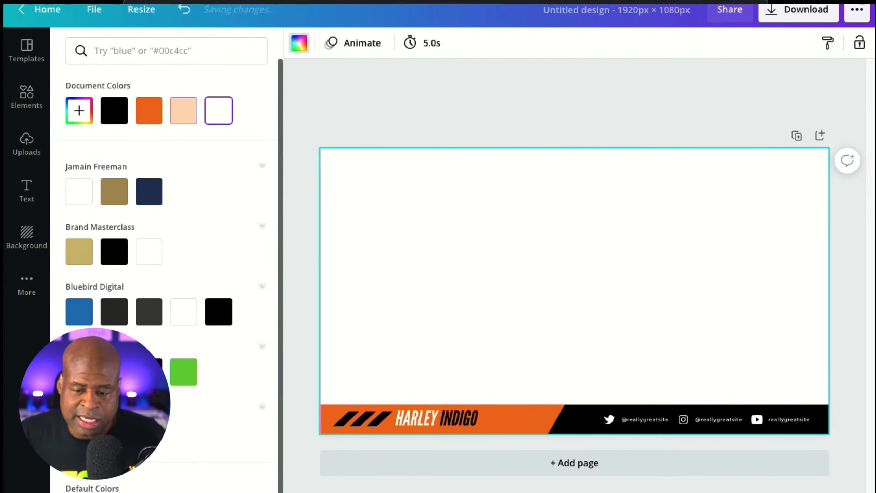
left_click(183, 110)
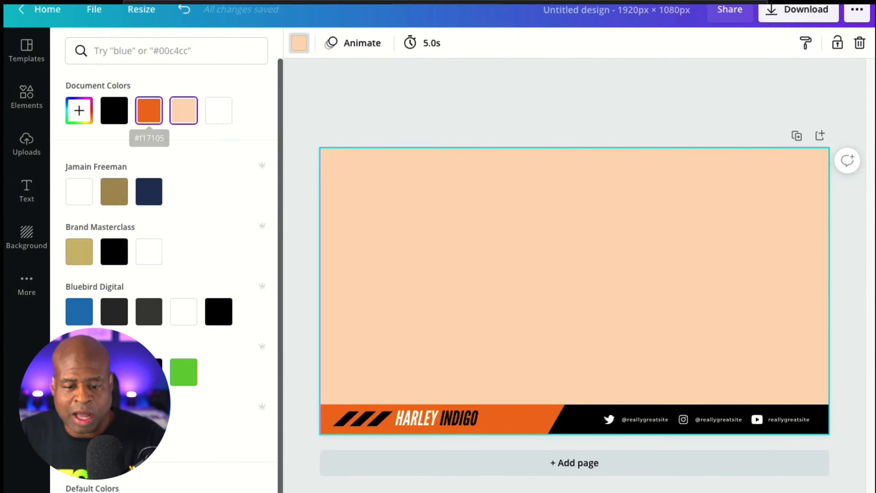
left_click(149, 110)
left_click(183, 110)
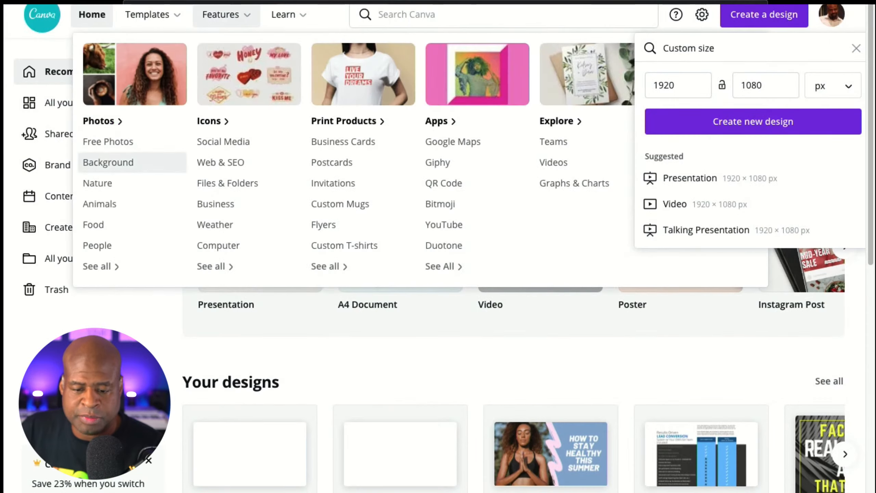
Step: Find the "Canva Live Stream Overlay Templates" design among all saved designs and open it
left_click(176, 307)
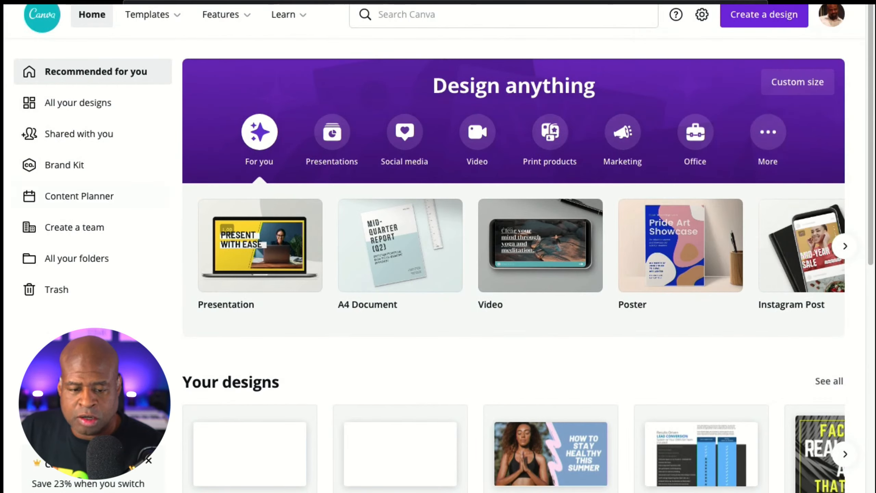
left_click(78, 103)
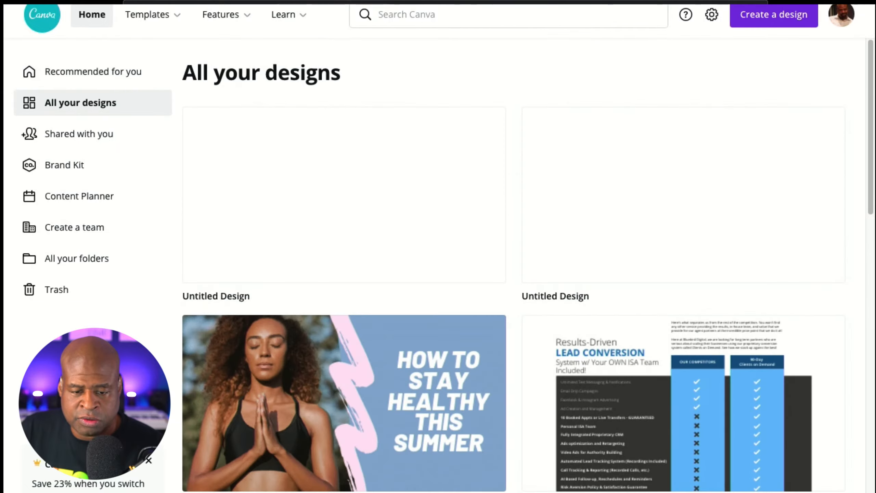
scroll(414, 190, "down", 5)
scroll(414, 190, "down", 5)
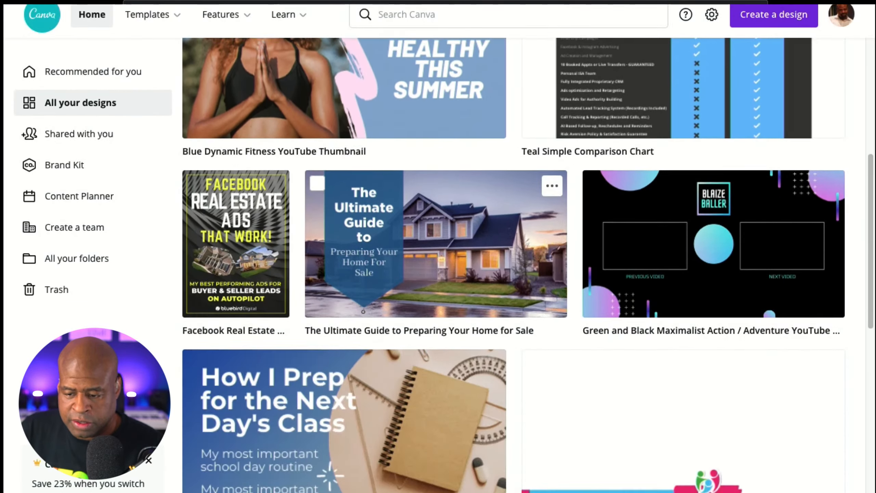
scroll(414, 190, "down", 3)
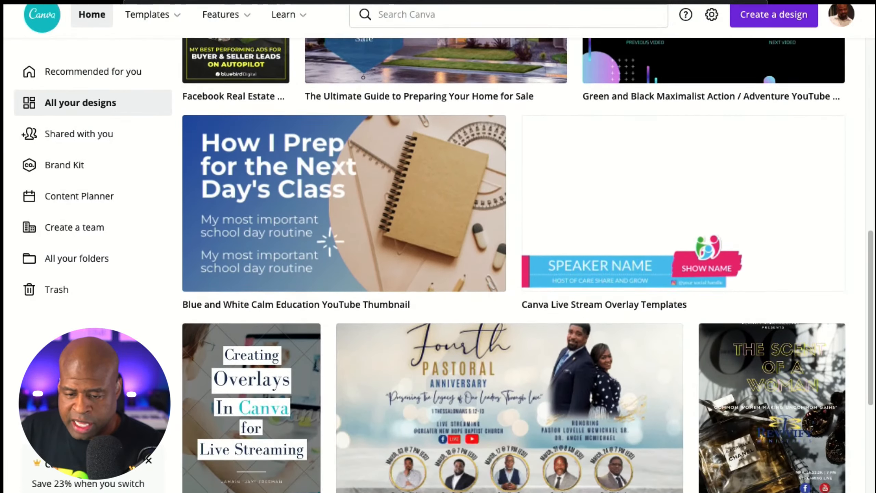
scroll(414, 190, "down", 3)
scroll(683, 297, "up", 4)
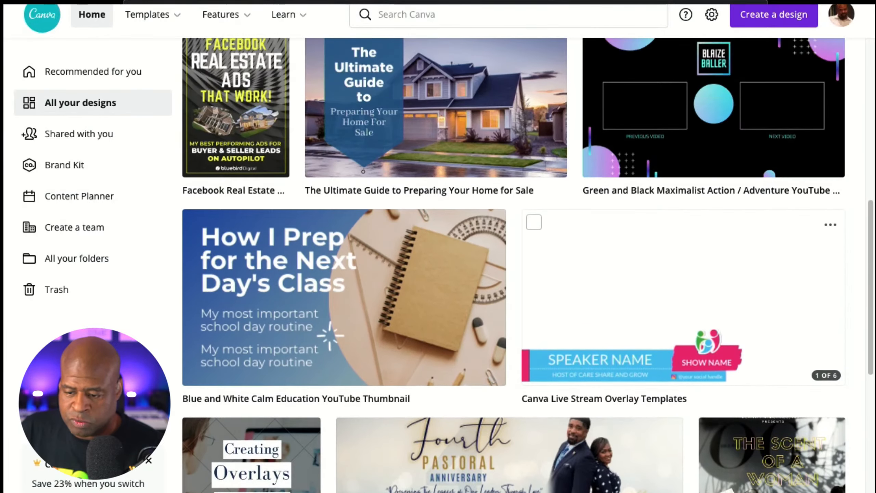
left_click(684, 297)
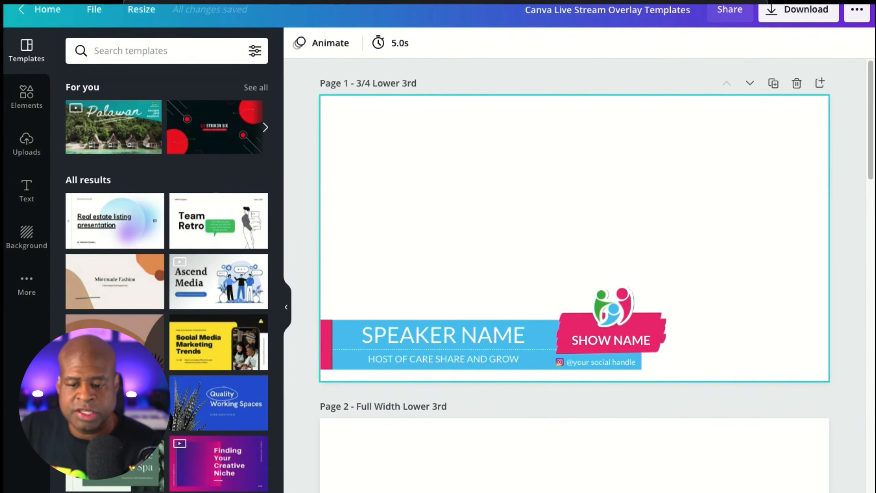
Step: Look through the 3/4 lower third, full-width lower third and "Host Only" overlay pages, checking their name, show-title and logo areas
scroll(575, 242, "down", 2)
scroll(575, 242, "down", 1)
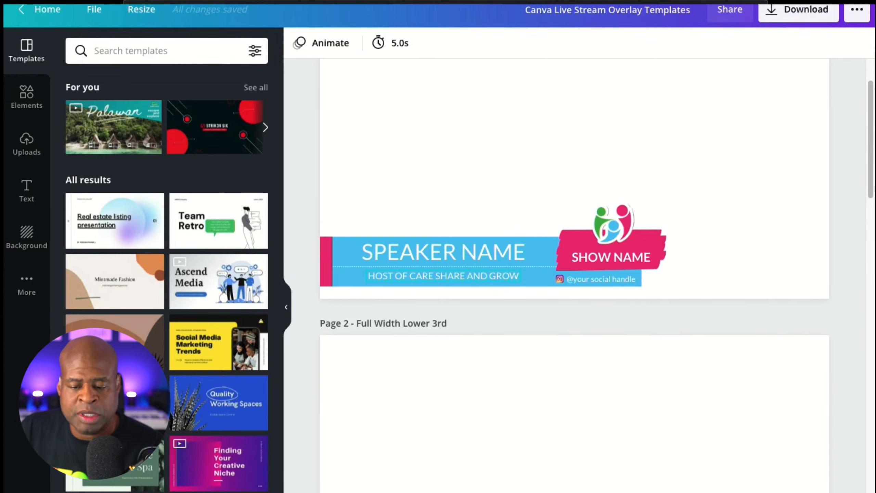
scroll(575, 242, "down", 8)
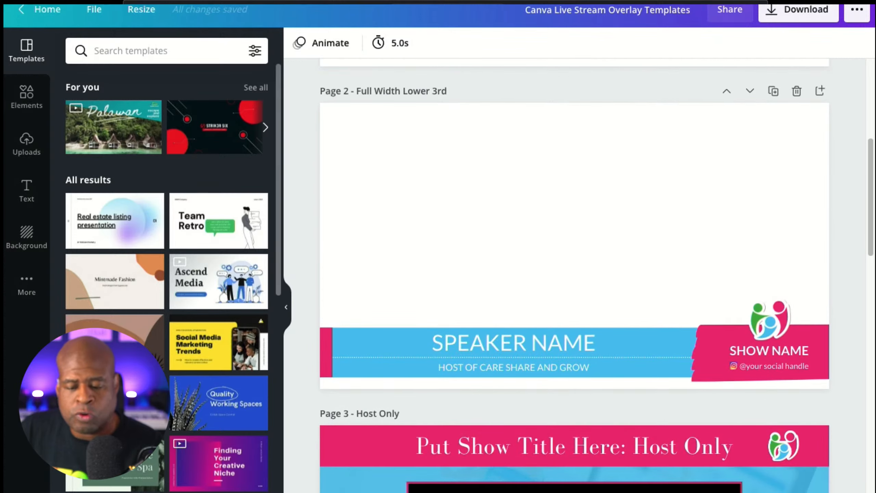
scroll(770, 331, "down", 2)
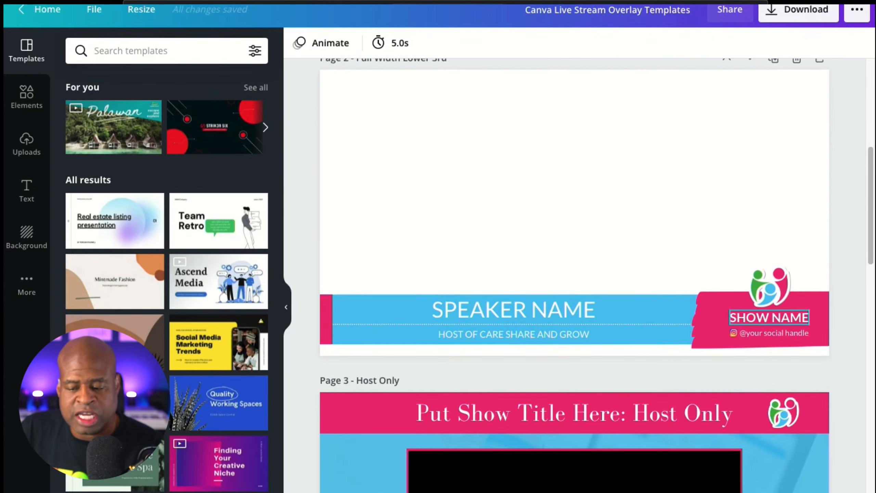
scroll(575, 276, "down", 6)
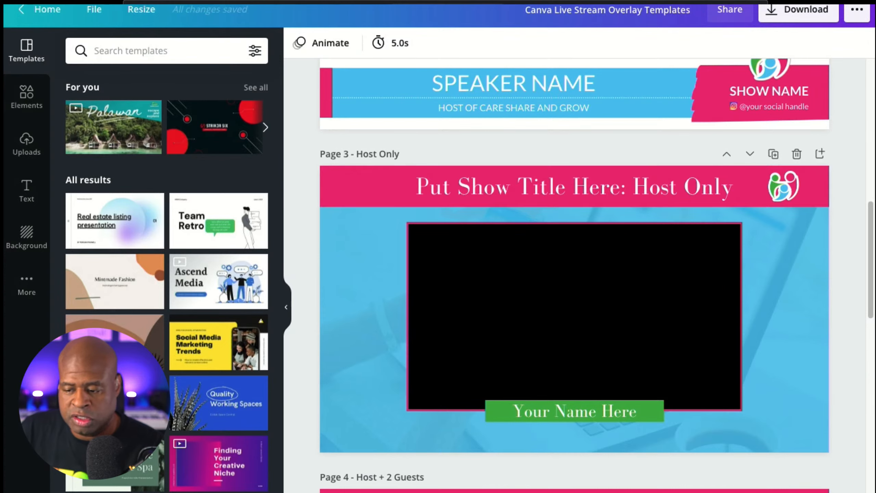
scroll(575, 410, "down", 1)
scroll(575, 411, "down", 1)
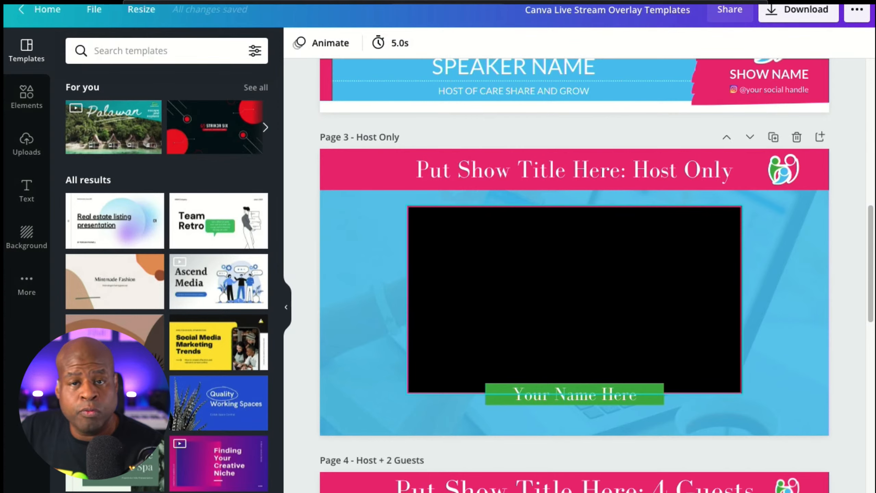
Step: Examine the host-plus-guests and "Host + Presentation" overlay pages for their frame layouts, and return towards the start of the design
scroll(574, 275, "down", 4)
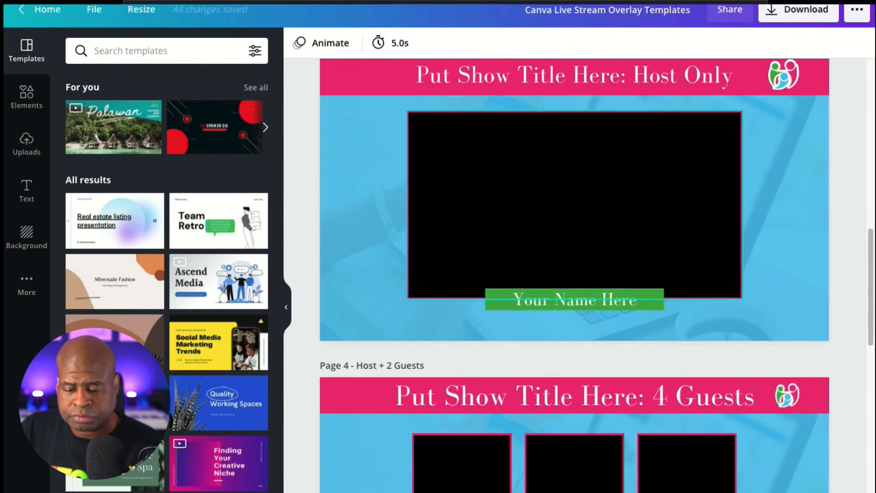
scroll(574, 275, "down", 4)
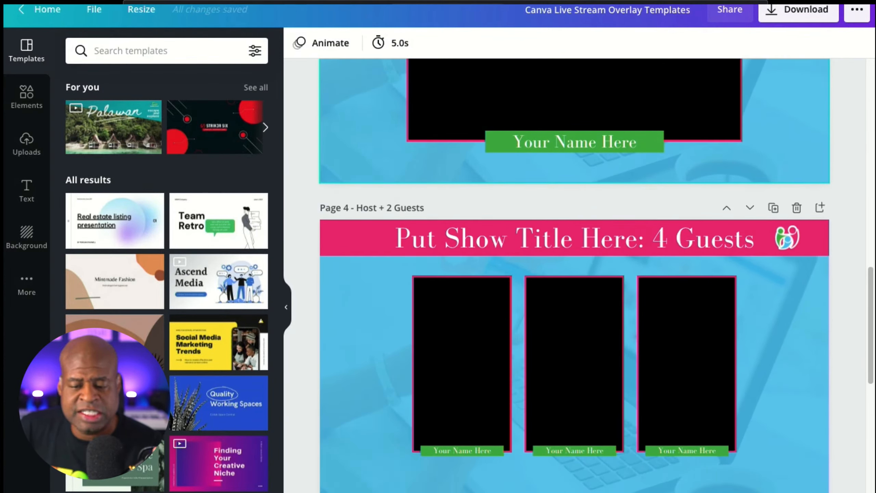
scroll(573, 276, "down", 1)
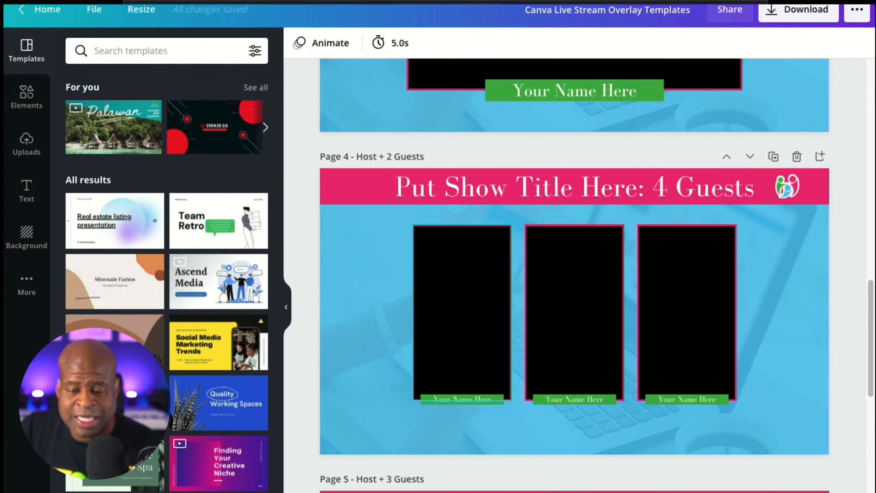
scroll(573, 275, "down", 1)
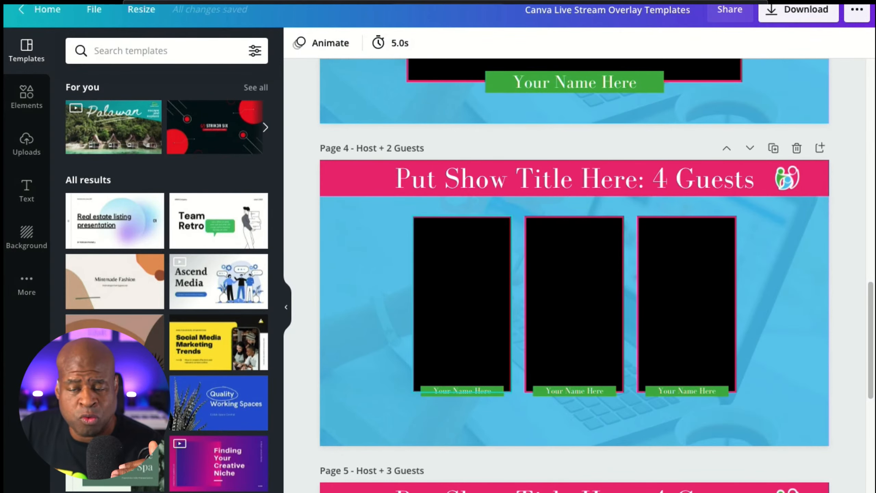
scroll(574, 275, "down", 10)
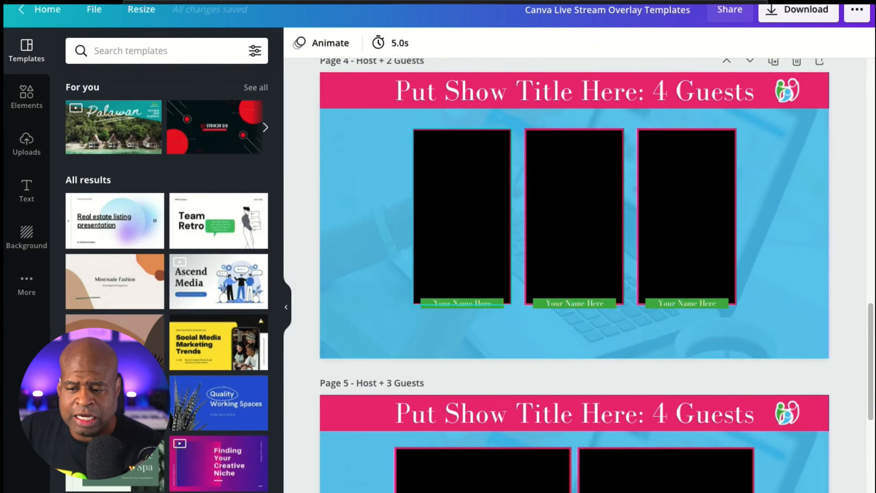
scroll(483, 268, "down", 4)
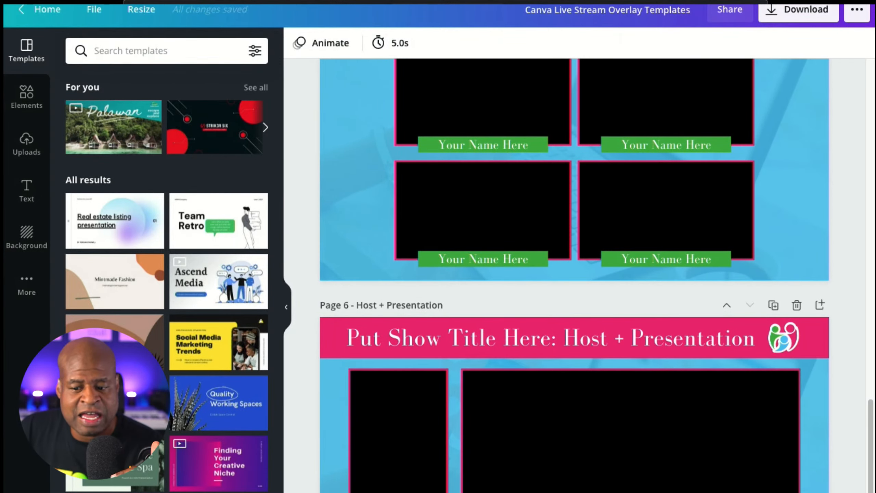
scroll(483, 267, "down", 2)
scroll(483, 268, "down", 5)
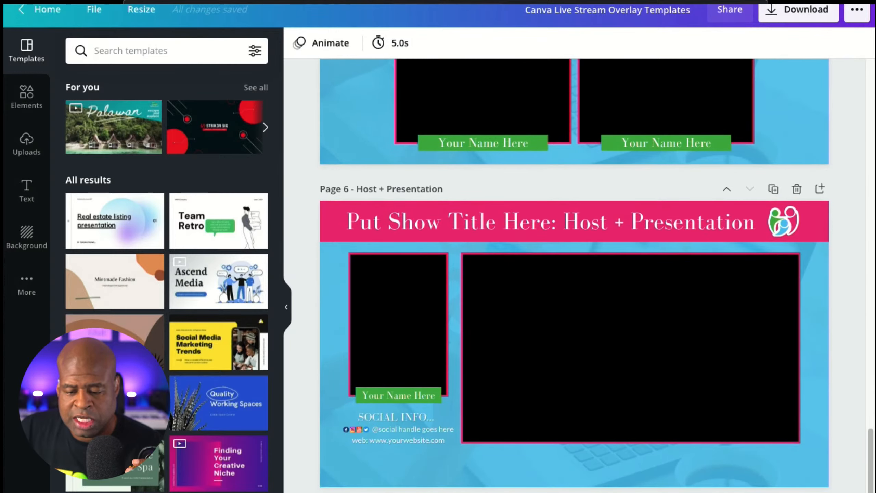
scroll(572, 273, "up", 20)
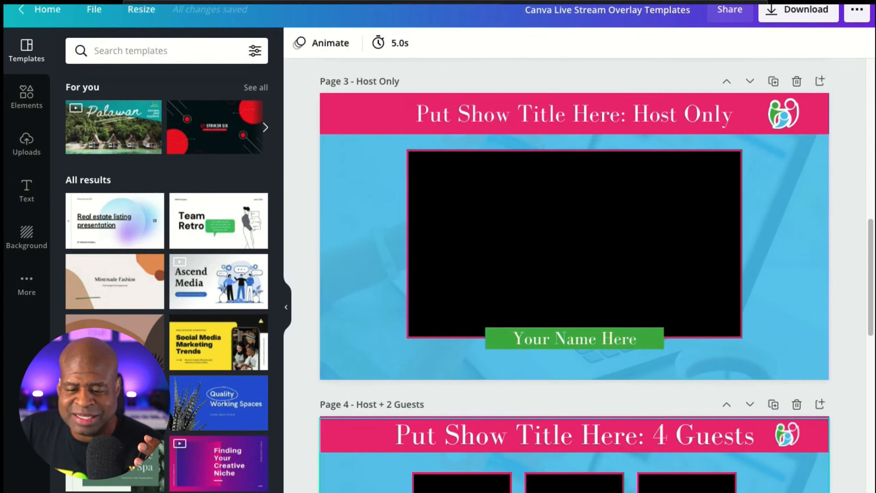
scroll(572, 272, "up", 20)
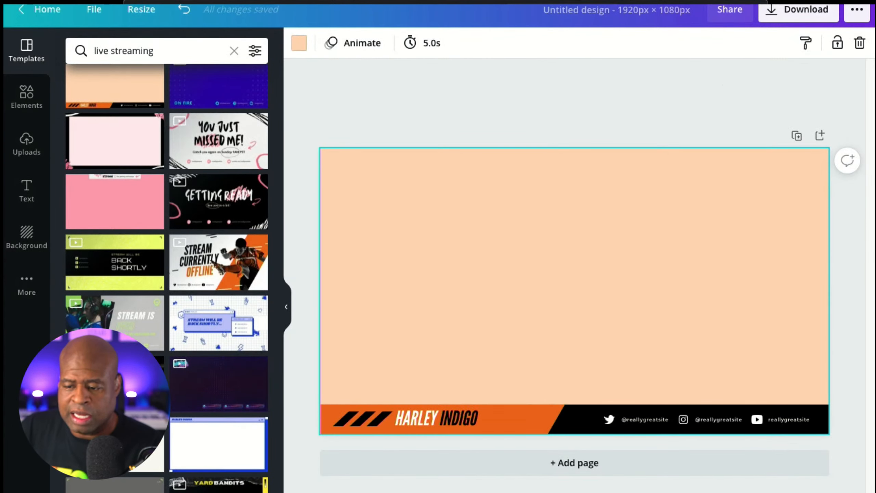
Step: Duplicate the peach lower-third page in the untitled design, and replace the copy's content with the "Stream Starting Soon" template
key("Escape")
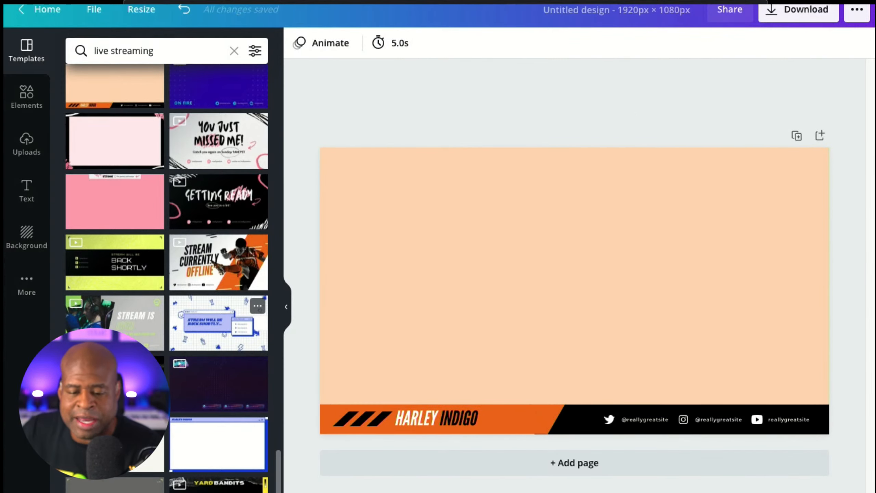
scroll(221, 303, "down", 2)
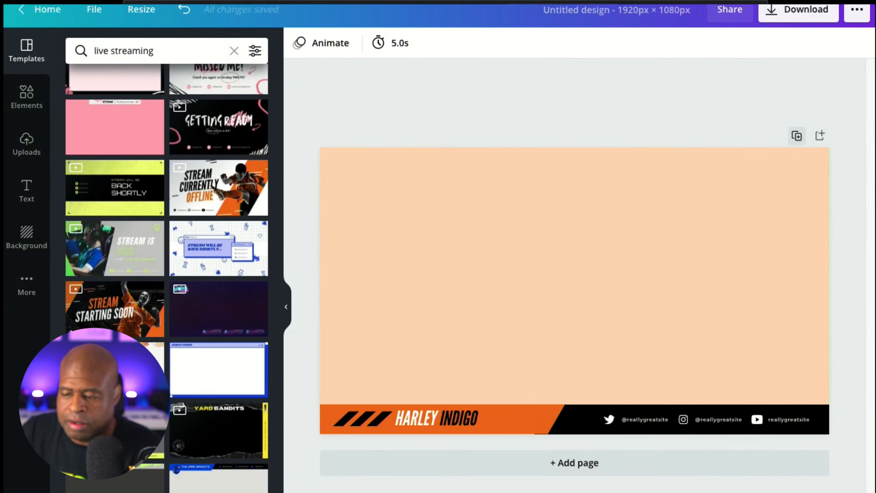
left_click(797, 135)
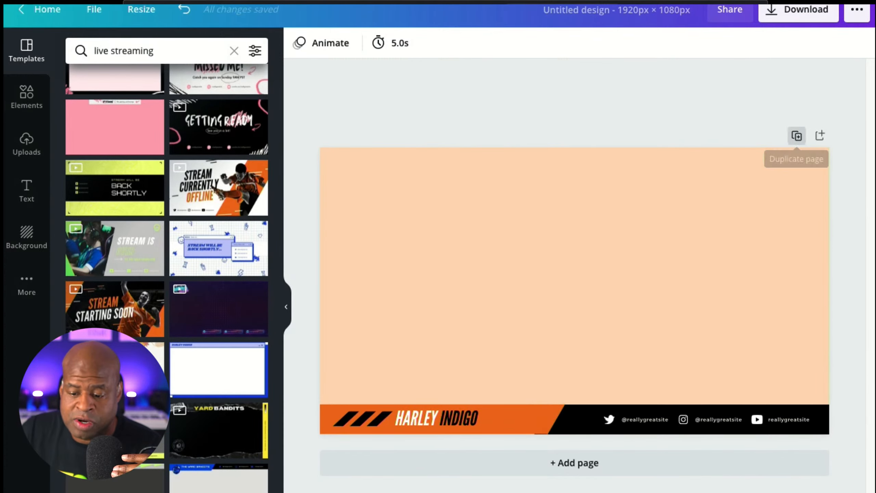
left_click_drag(488, 186, 815, 486)
key("Delete")
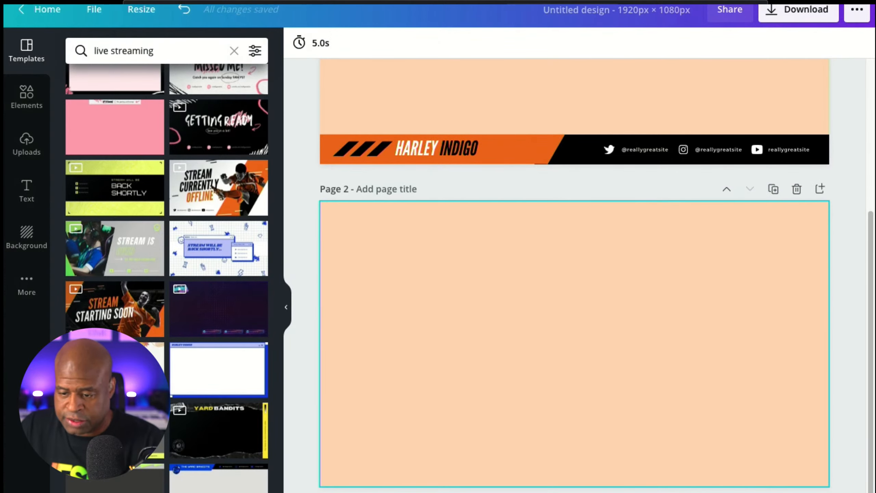
key("Delete")
left_click(135, 307)
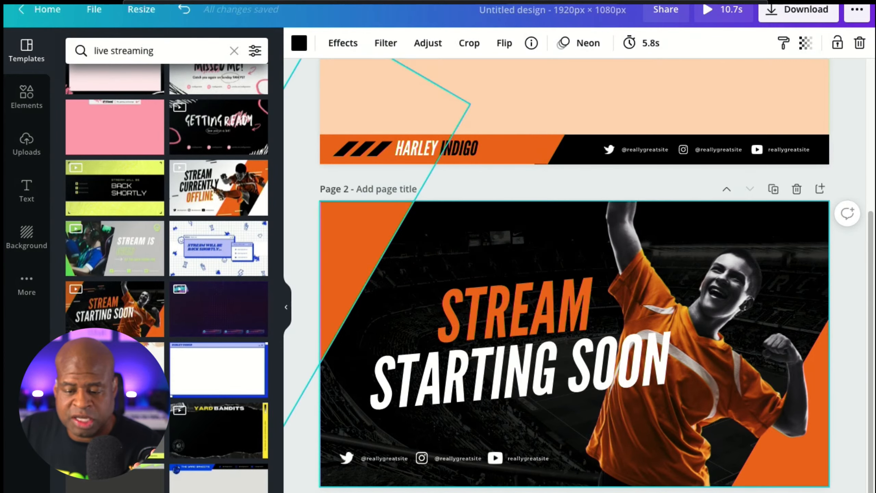
Step: Recolour both orange corner shapes of the "Stream Starting Soon" page with the navy blue brand colour
left_click(383, 254)
left_click(298, 43)
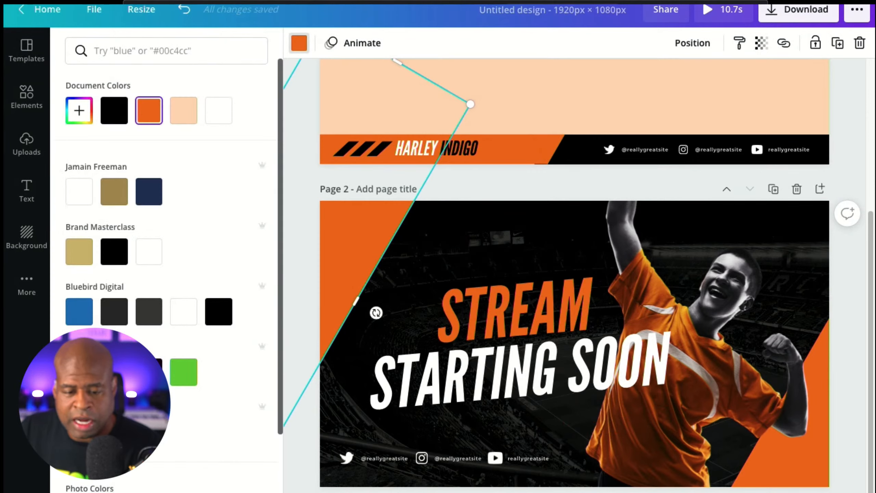
left_click(148, 191)
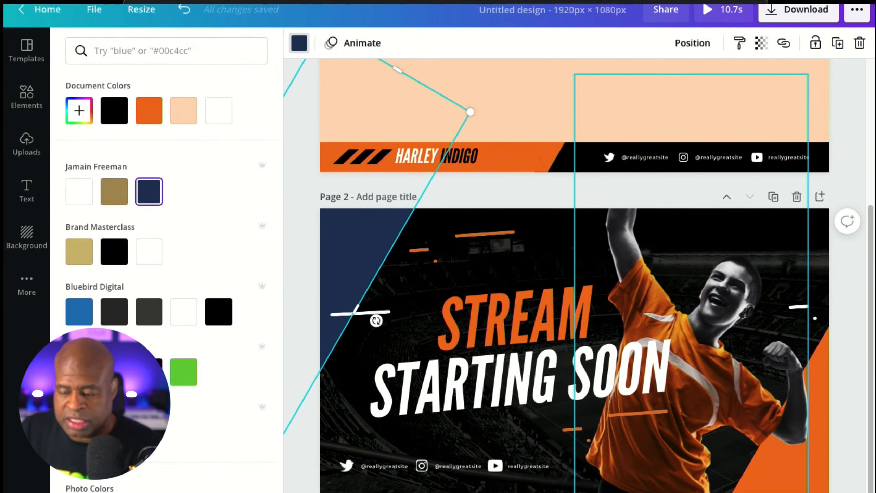
left_click(788, 445)
left_click(818, 428)
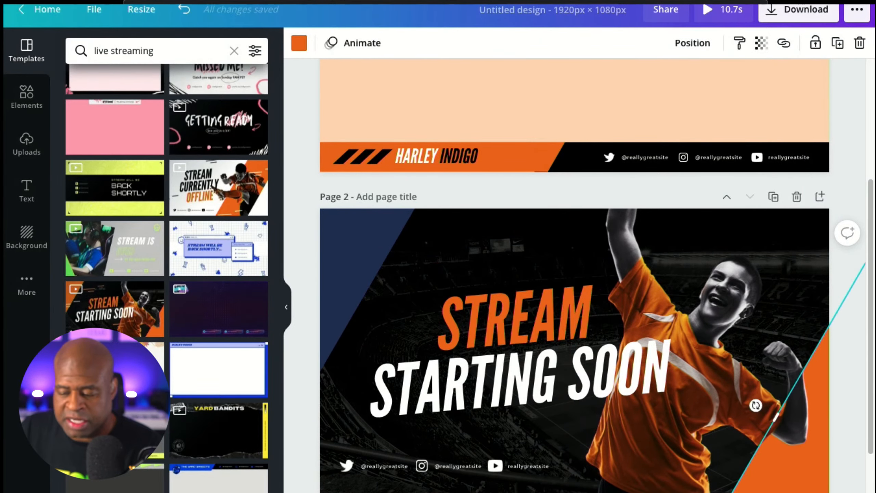
left_click(299, 43)
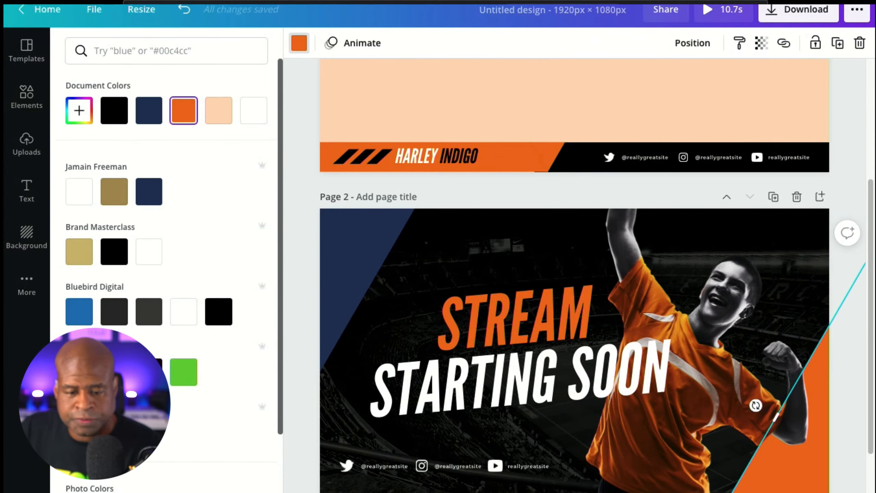
left_click(149, 192)
Step: Try gold #ad9459 on the word "STREAM" in the heading, and settle on the lighter gold of the Brand Masterclass palette
left_click(514, 348)
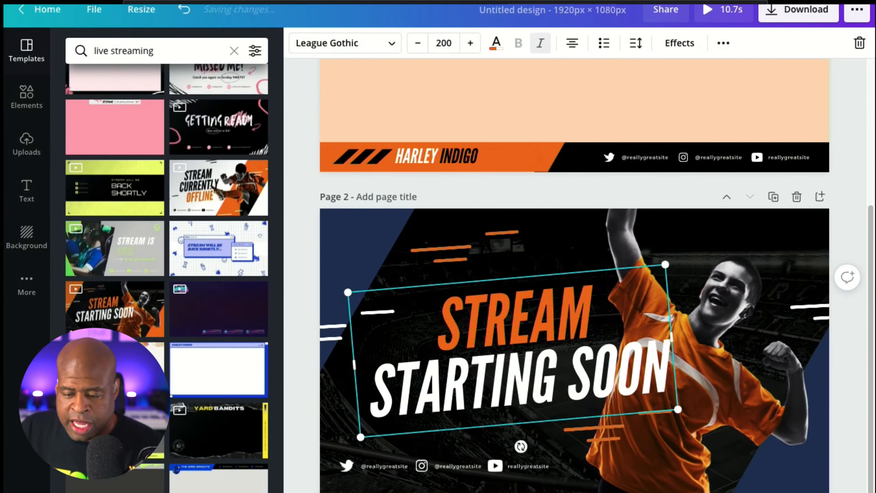
left_click(514, 348)
double_click(514, 317)
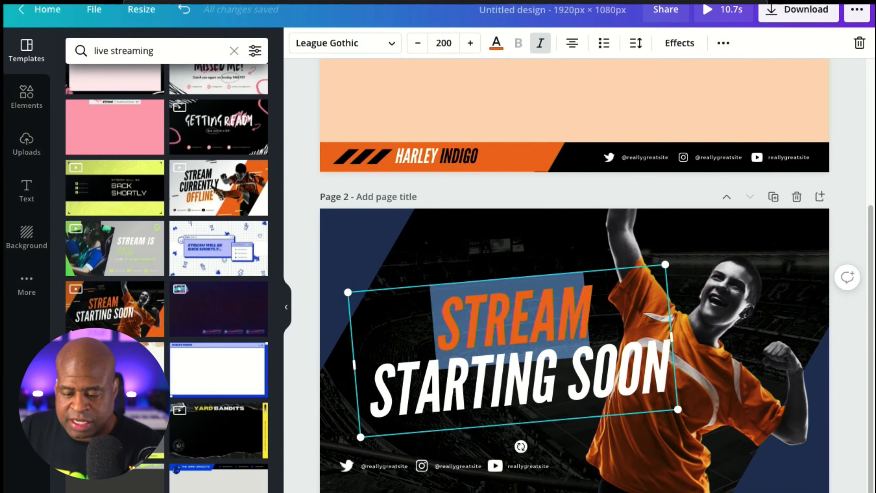
left_click(496, 43)
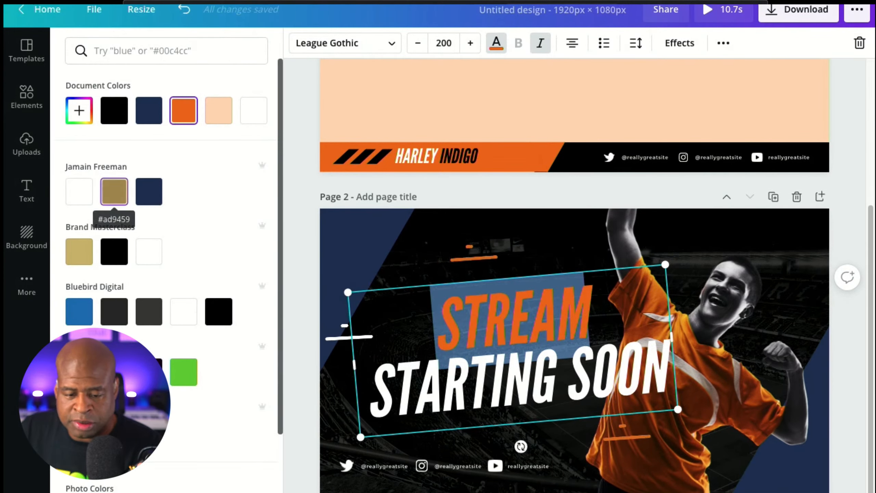
left_click(114, 192)
left_click(526, 321)
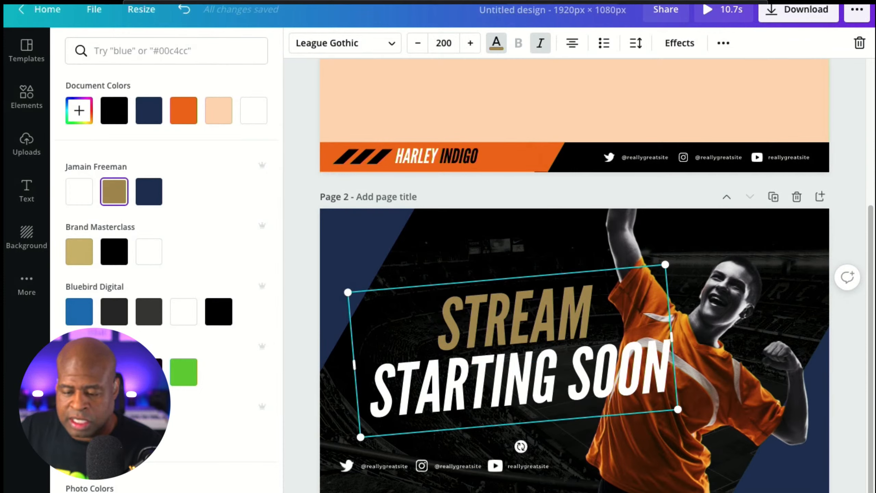
double_click(526, 321)
left_click(79, 251)
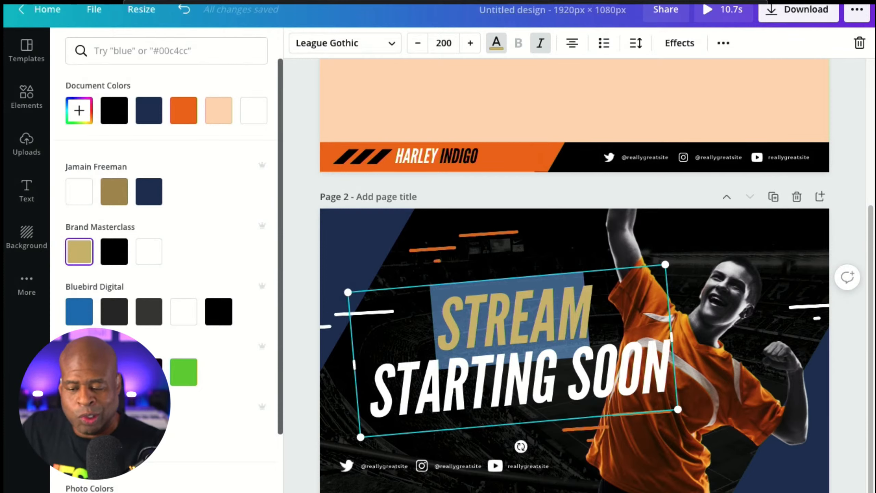
left_click(514, 318)
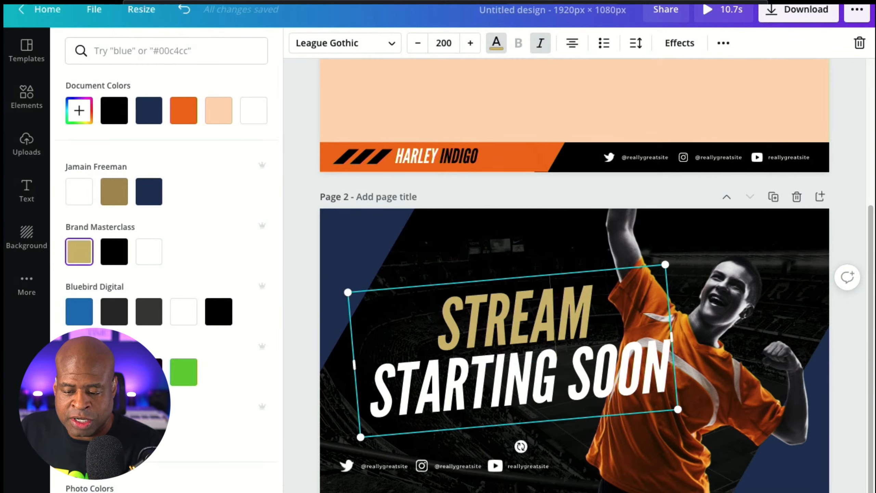
scroll(575, 311, "down", 1)
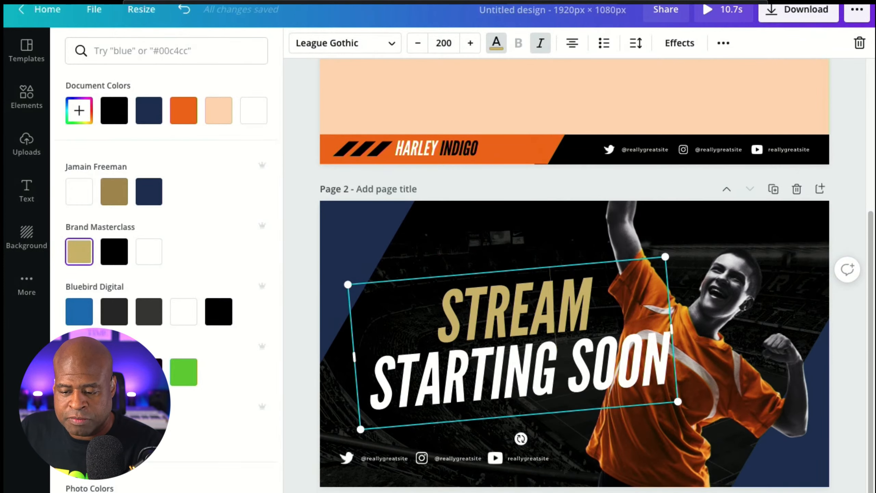
scroll(575, 311, "up", 3)
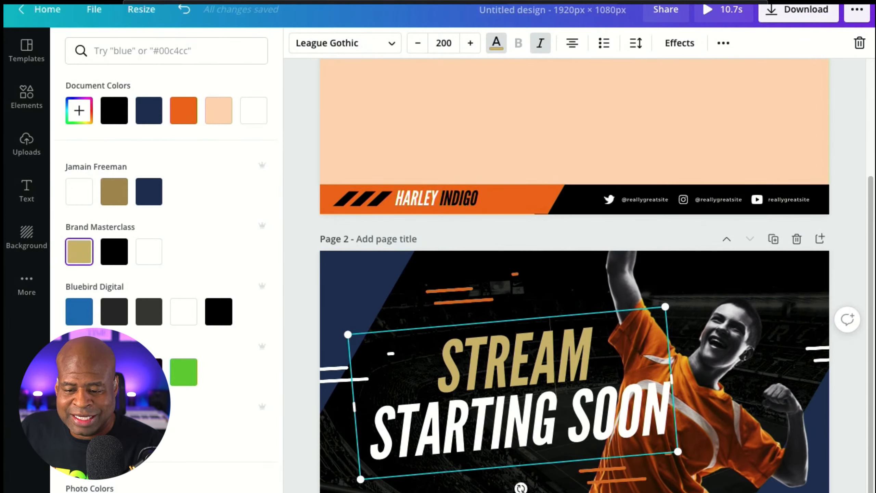
scroll(574, 311, "up", 4)
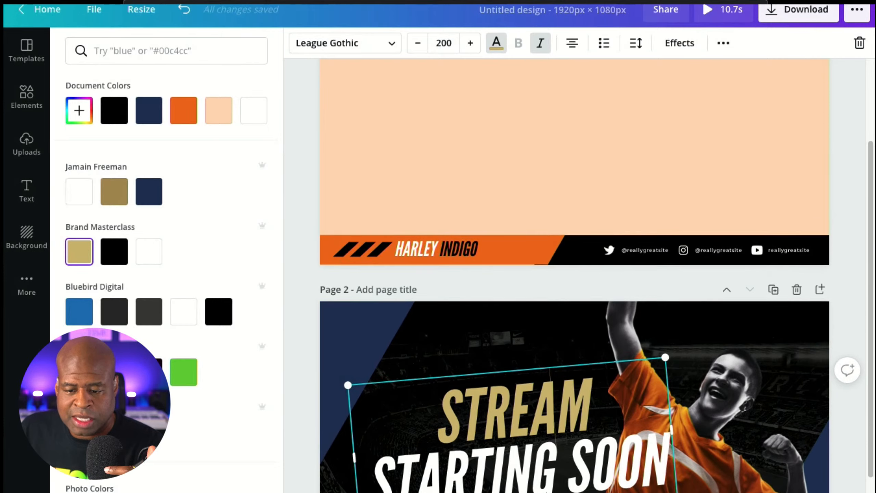
scroll(574, 311, "up", 2)
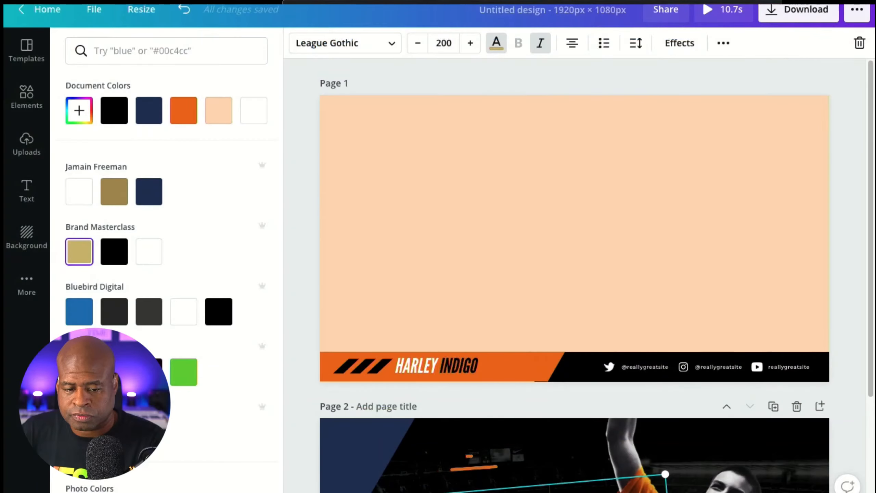
scroll(574, 276, "down", 1)
scroll(574, 276, "down", 2)
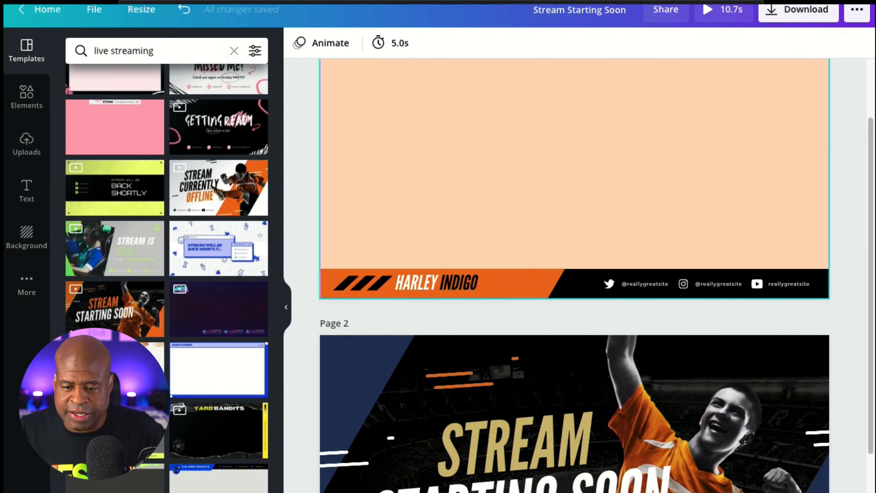
scroll(574, 276, "up", 3)
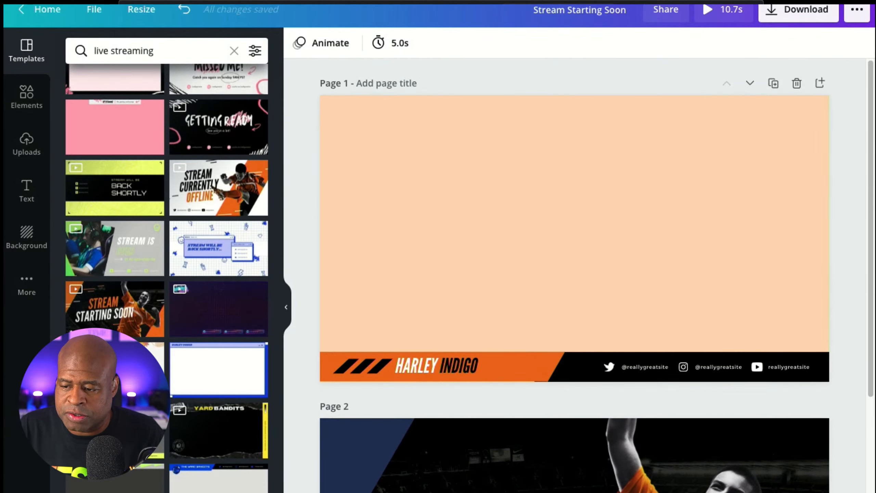
Step: Delete the orange and black lower-third graphic and the peach background from page 1
left_click(575, 367)
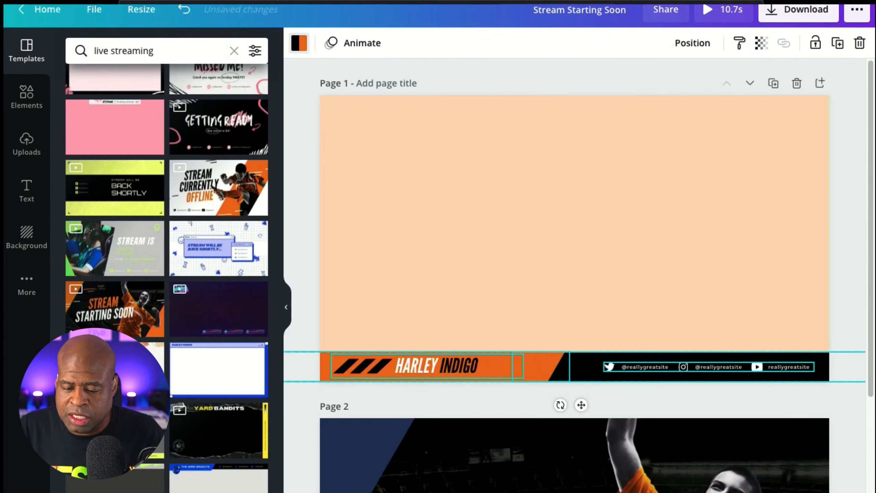
key("Delete")
key("Delete")
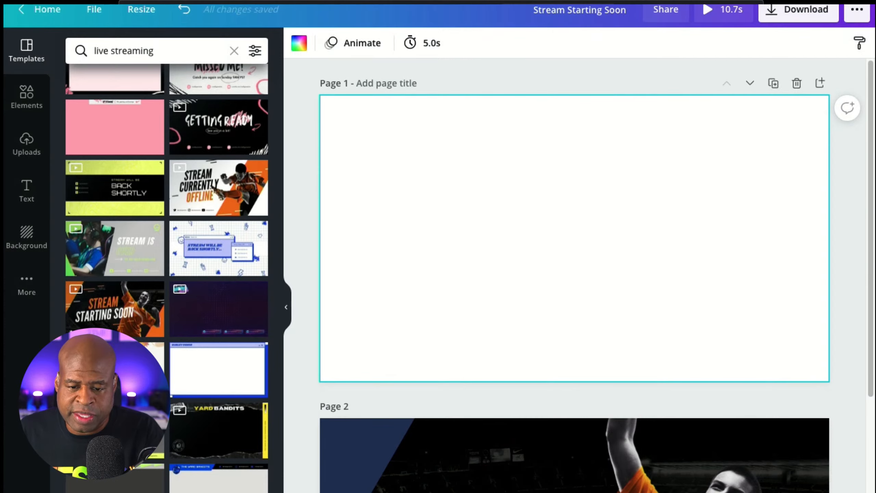
key("Escape")
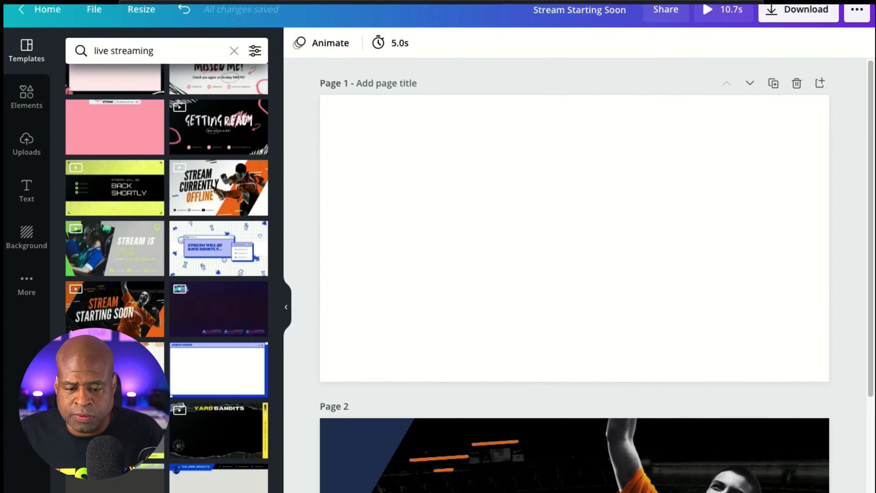
Step: Clear page 2 by deleting all "Stream Starting Soon" elements, the stadium background photo and the black background fill
scroll(572, 276, "down", 1)
scroll(572, 276, "up", 1)
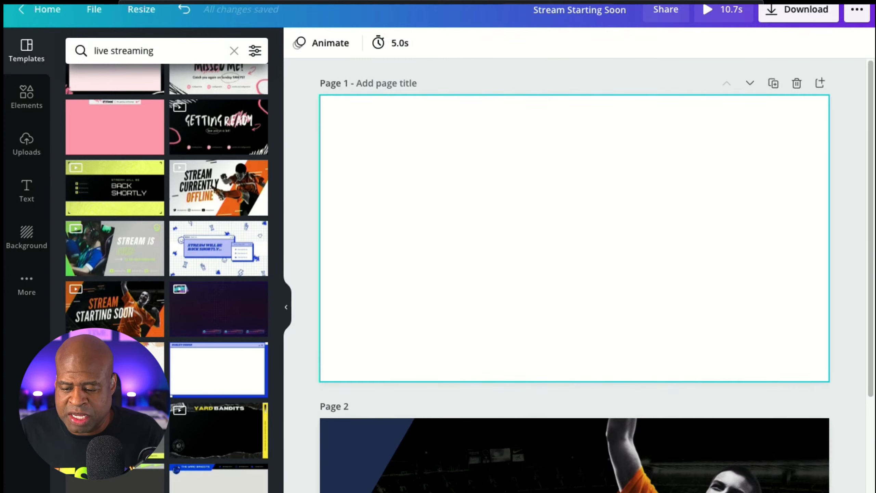
scroll(573, 276, "down", 6)
scroll(573, 276, "up", 6)
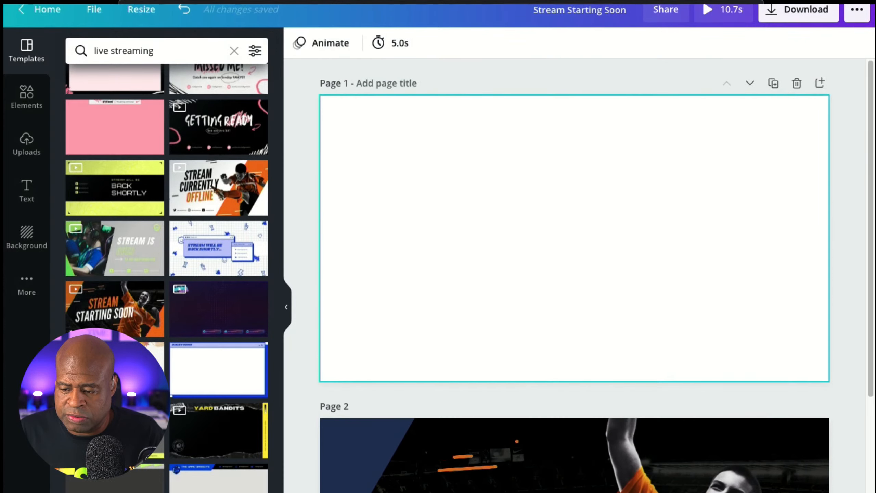
scroll(573, 276, "down", 5)
scroll(572, 276, "down", 1)
scroll(573, 276, "up", 1)
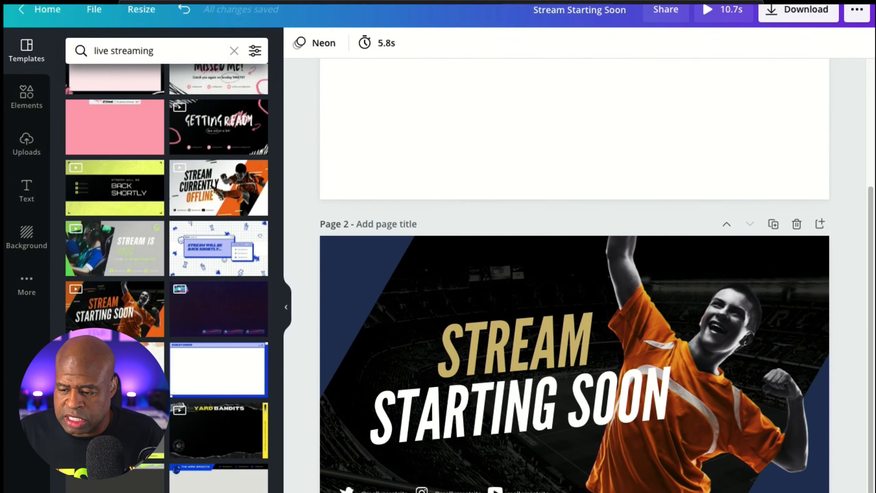
left_click_drag(773, 465, 312, 491)
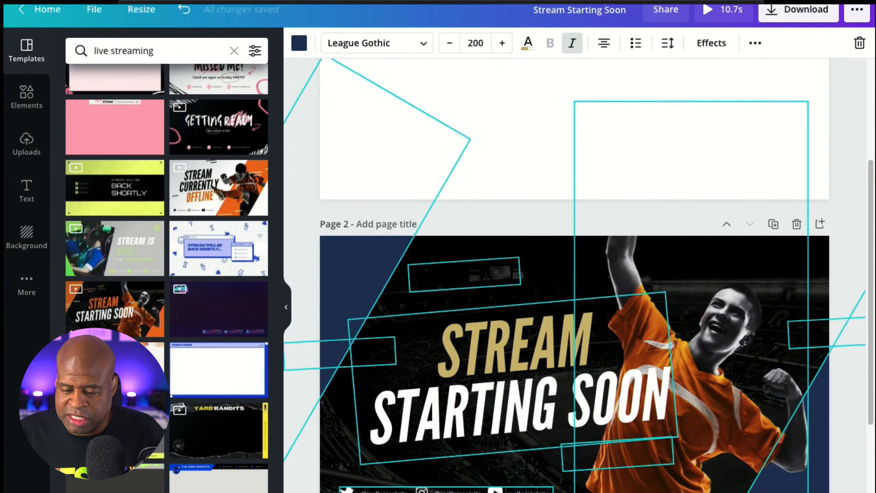
key("Delete")
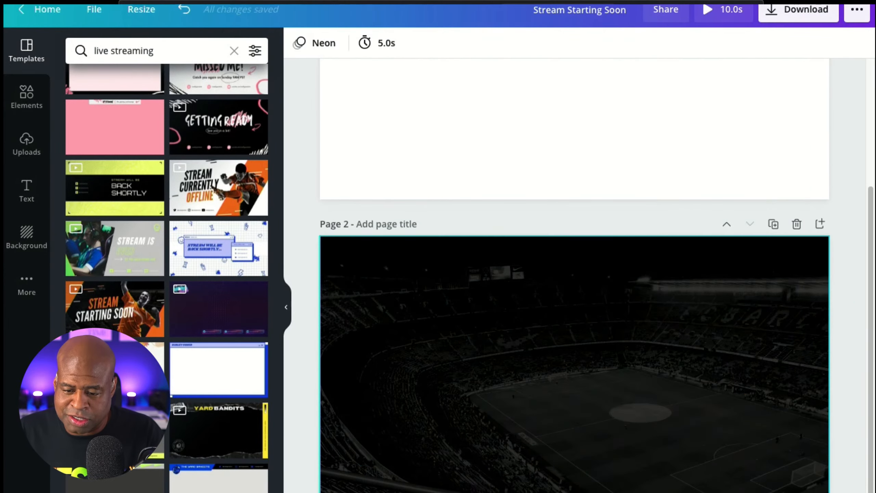
key("Delete")
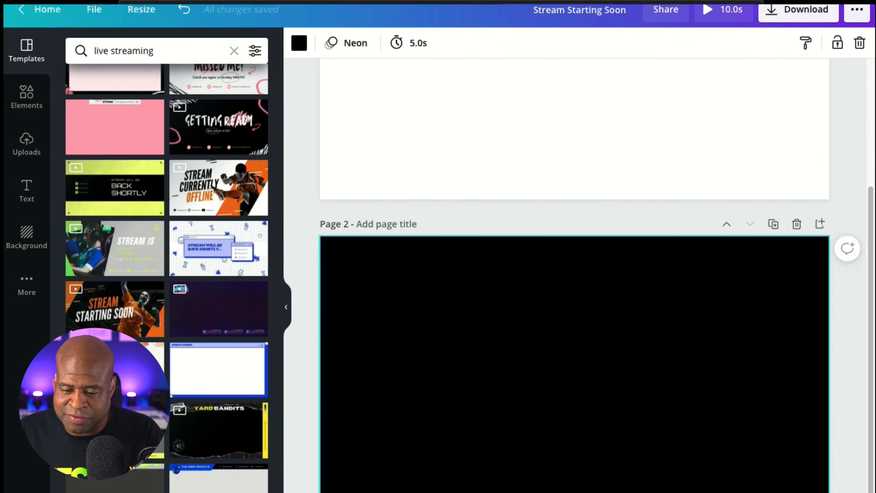
key("Delete")
Step: Clear the "Abstract" search in the background library and show the full Gradients collection
scroll(574, 259, "up", 5)
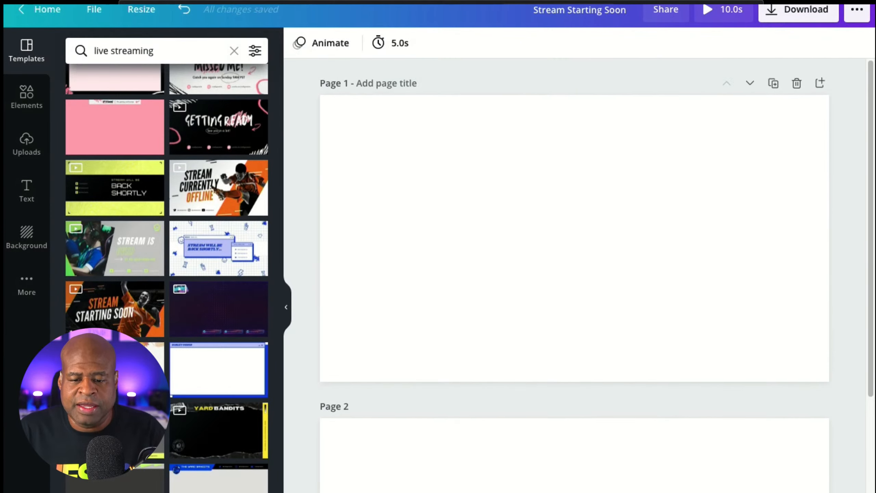
left_click(155, 50)
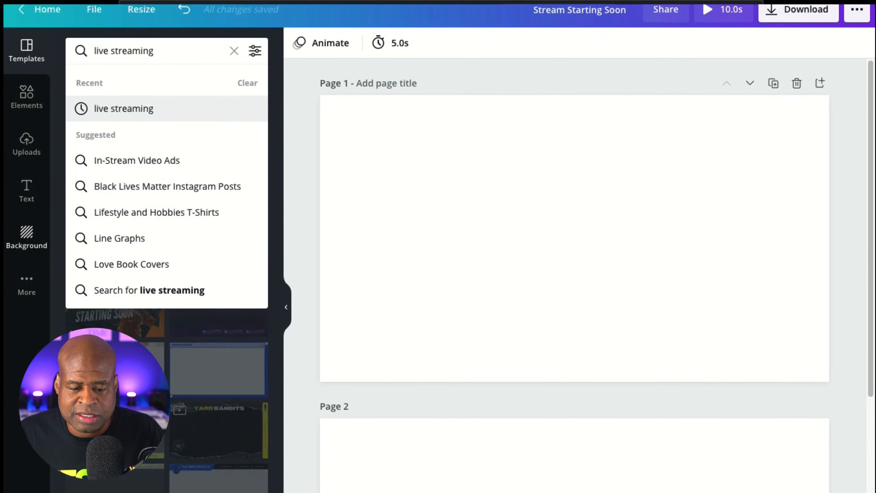
left_click(27, 238)
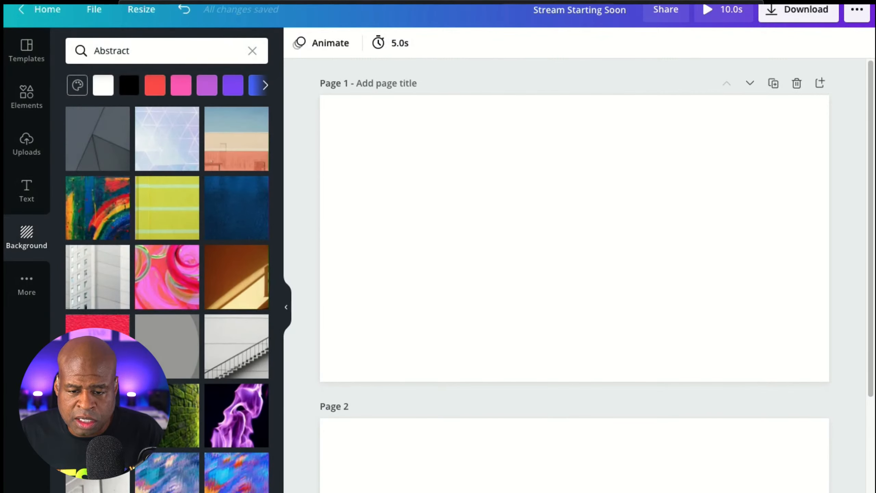
left_click(252, 51)
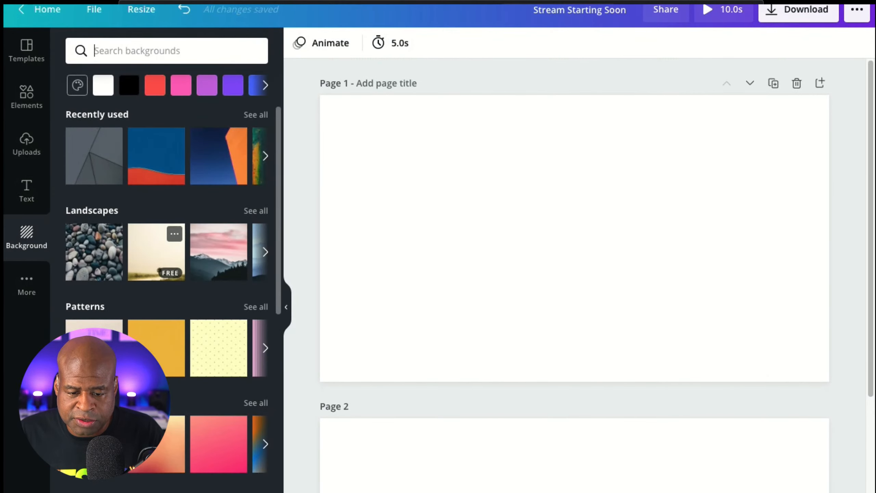
scroll(156, 242, "down", 6)
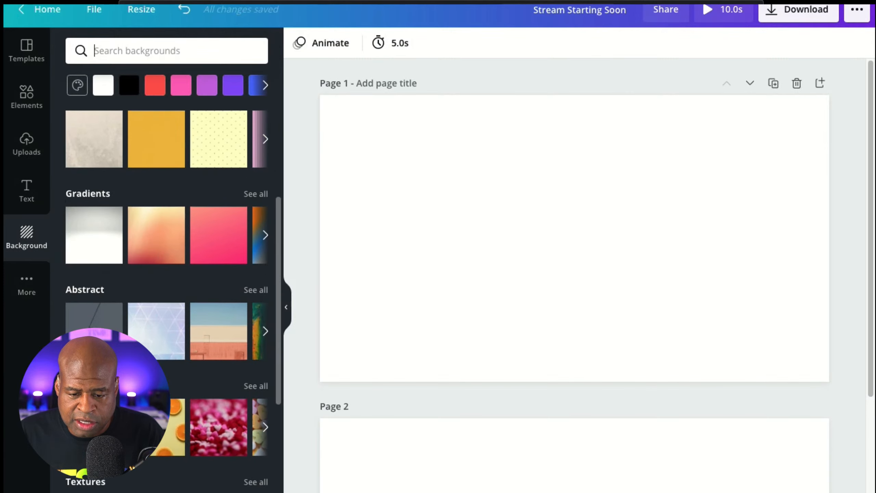
scroll(173, 234, "down", 1)
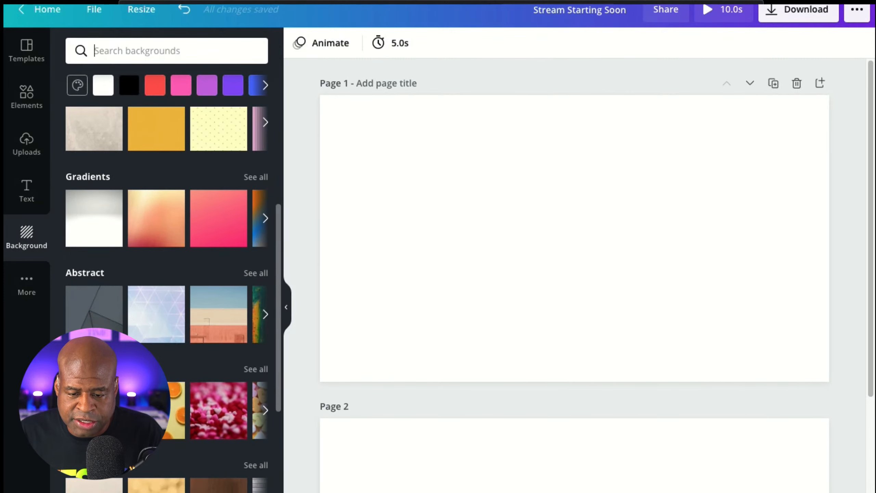
left_click(256, 176)
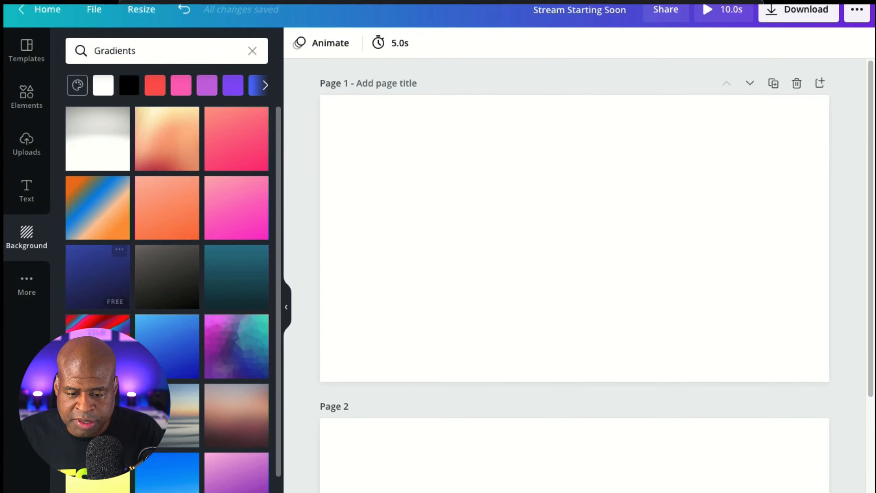
Step: Browse the gradients and apply the light-to-dark blue gradient as the background of page 1
scroll(167, 362, "down", 2)
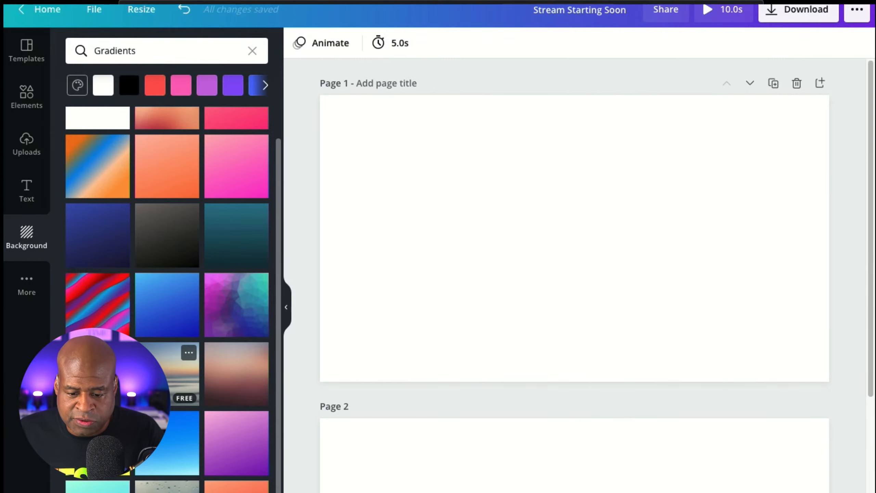
scroll(167, 342, "down", 6)
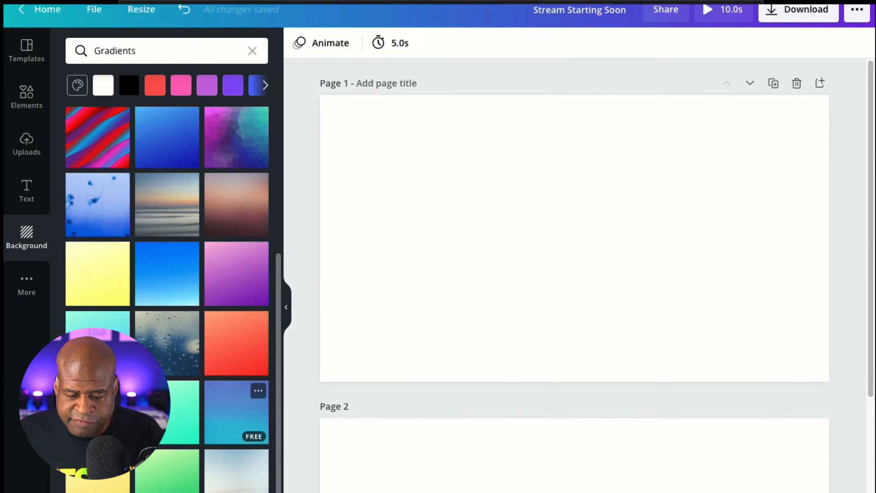
scroll(167, 297, "up", 4)
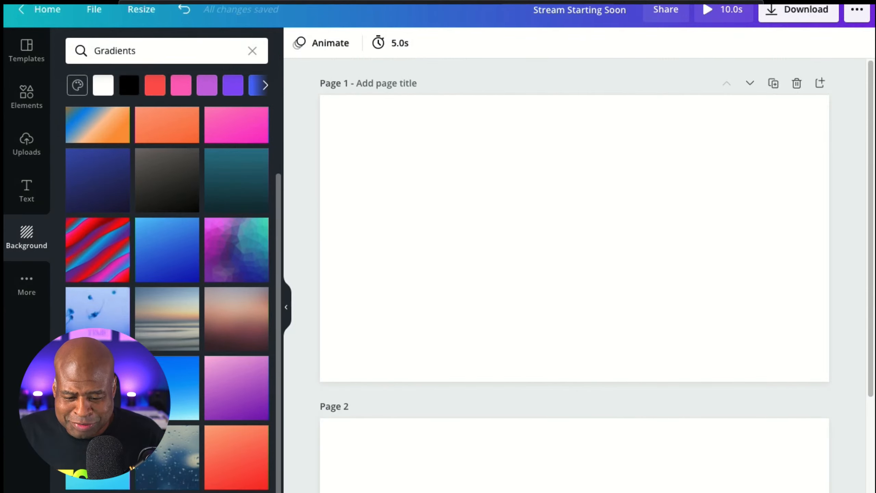
scroll(167, 317, "down", 1)
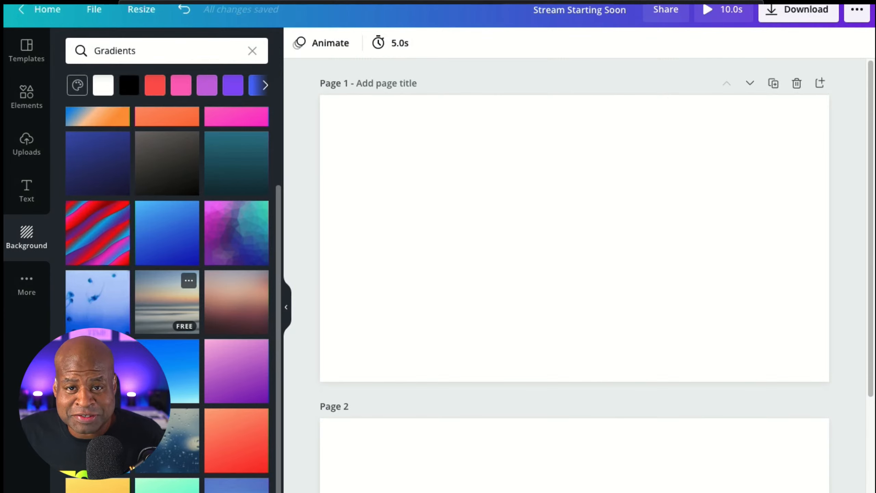
left_click(167, 233)
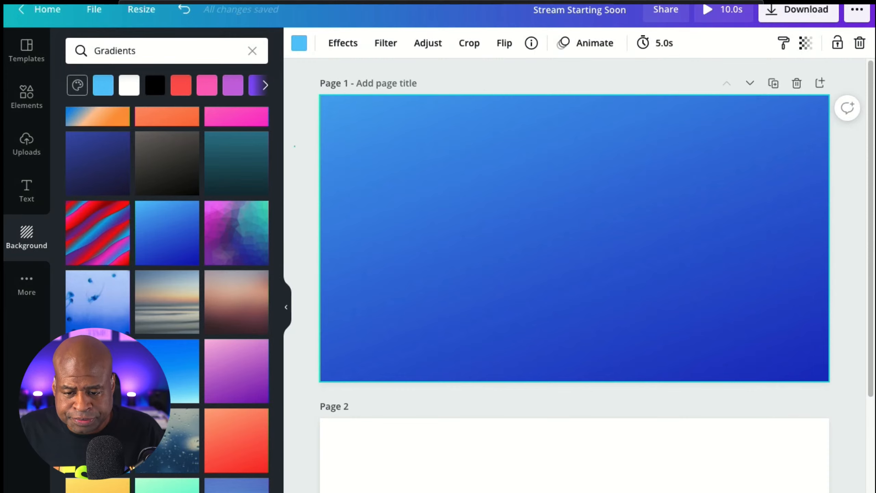
left_click(294, 147)
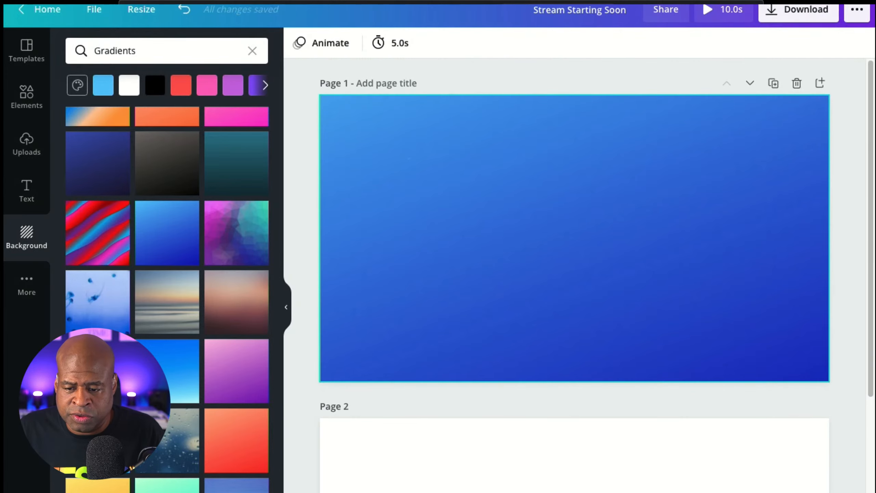
left_click(574, 238)
left_click(300, 148)
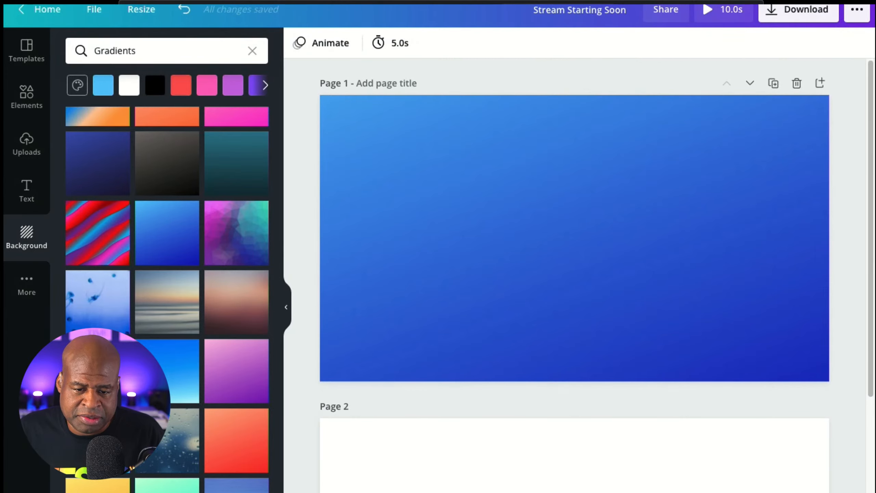
Step: Search the photo library for "computer"
left_click(166, 50)
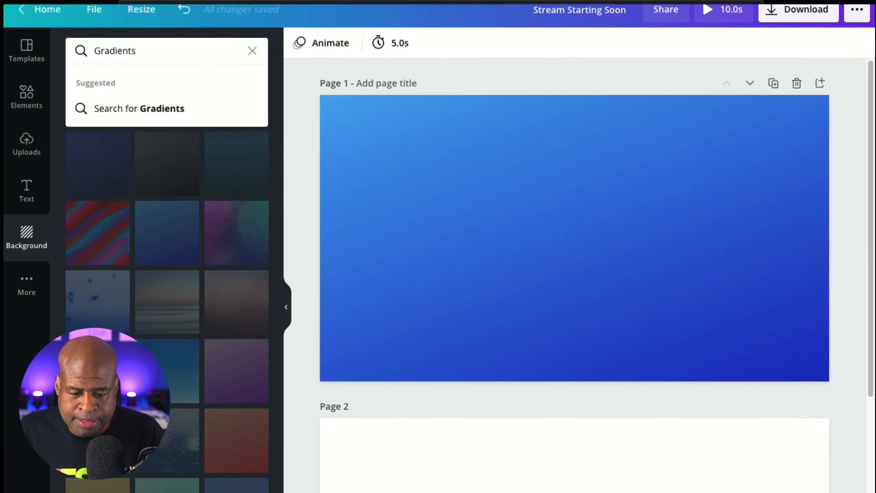
left_click(27, 285)
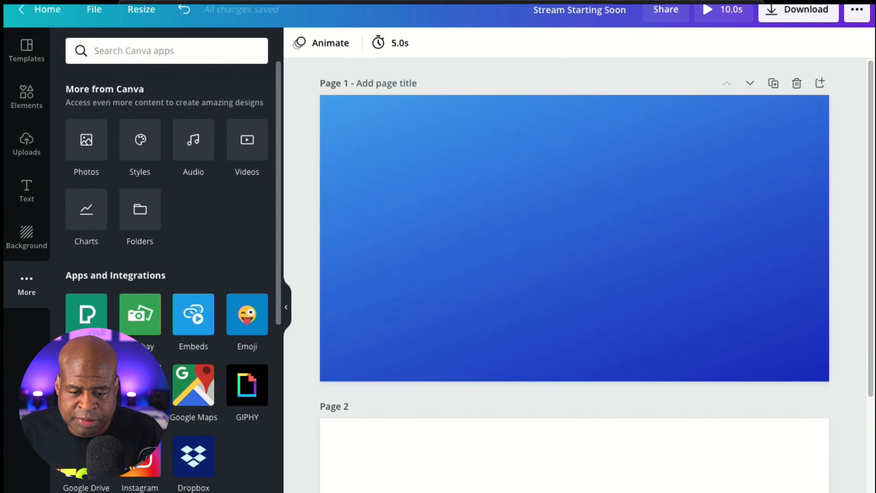
left_click(86, 140)
left_click(132, 50)
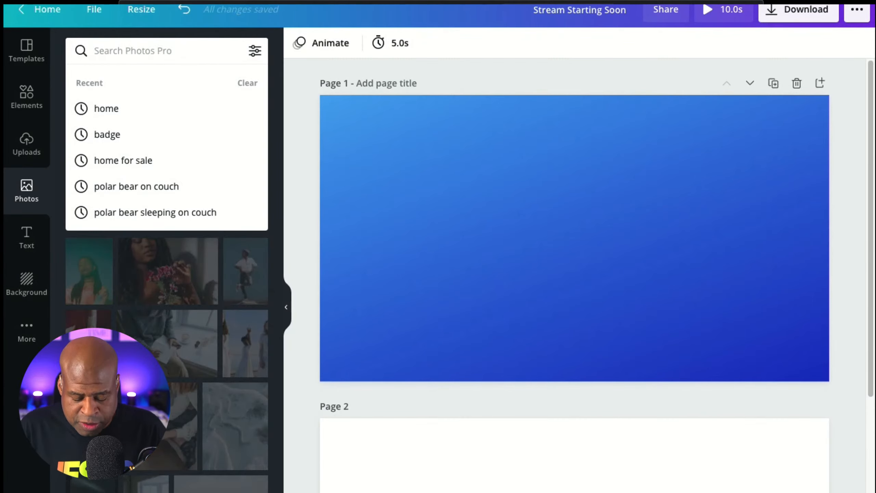
type("computer")
key("Return")
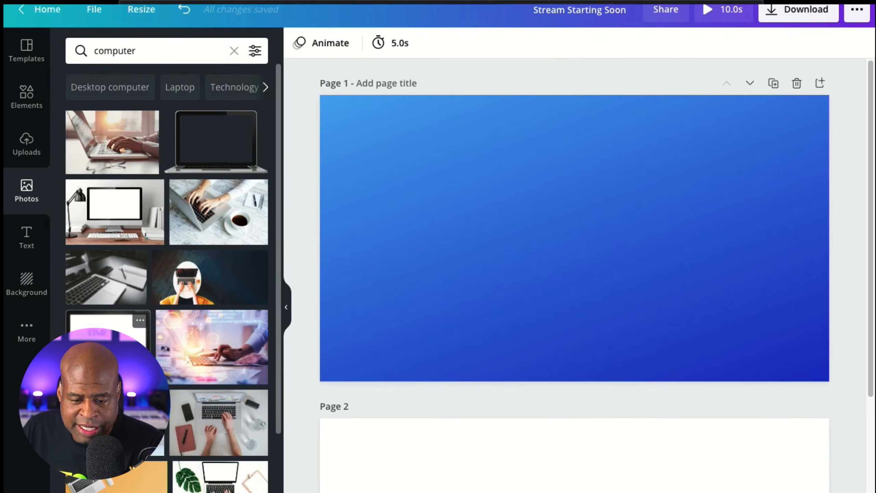
Step: Browse the computer photos and add the blank desktop monitor on a white desk against a wooden wall to page 1
scroll(140, 322, "down", 3)
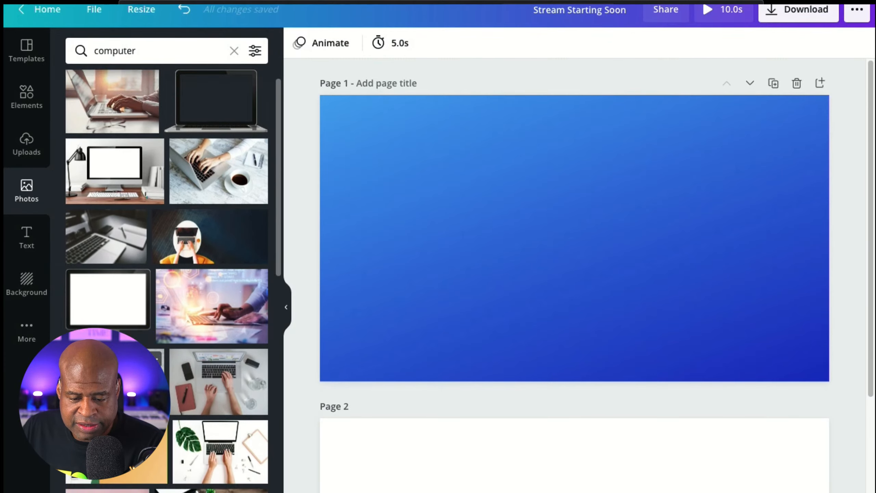
scroll(138, 362, "down", 2)
scroll(165, 344, "down", 10)
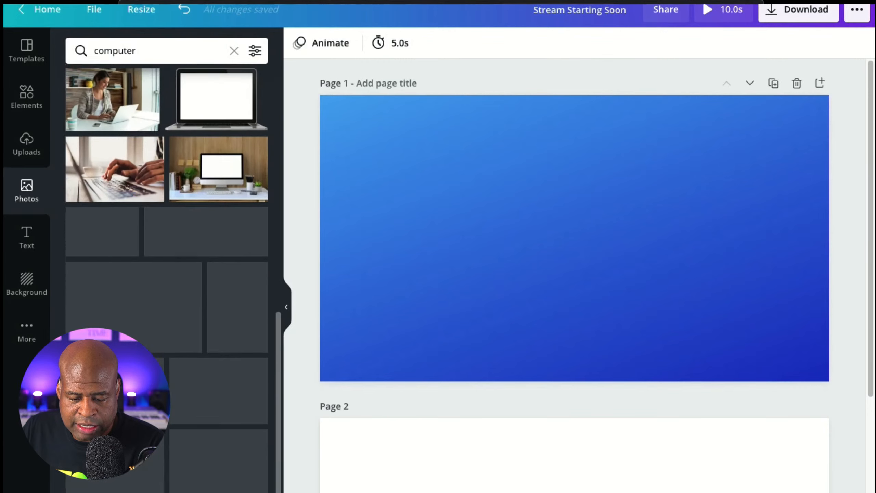
scroll(165, 276, "up", 3)
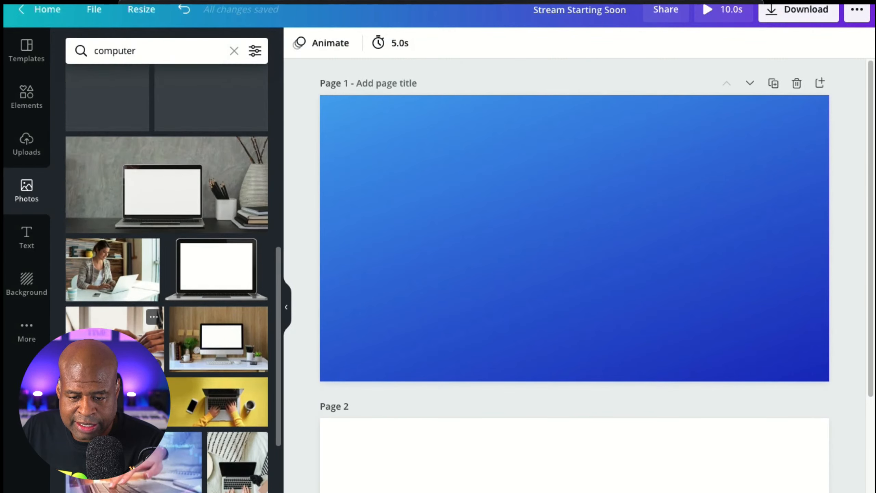
scroll(165, 276, "down", 2)
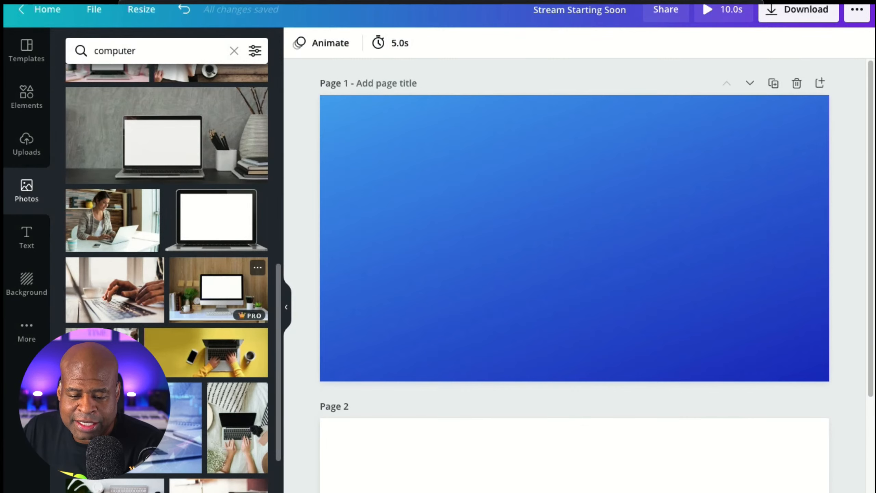
left_click(218, 289)
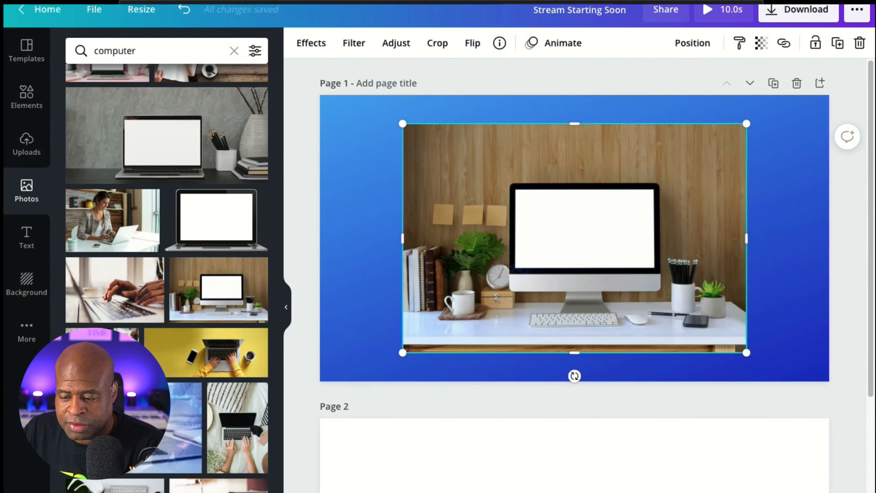
Step: Enlarge and reposition the desktop monitor photo so it spans the full width and height of page 1
left_click_drag(747, 352, 802, 387)
left_click_drag(725, 327, 643, 301)
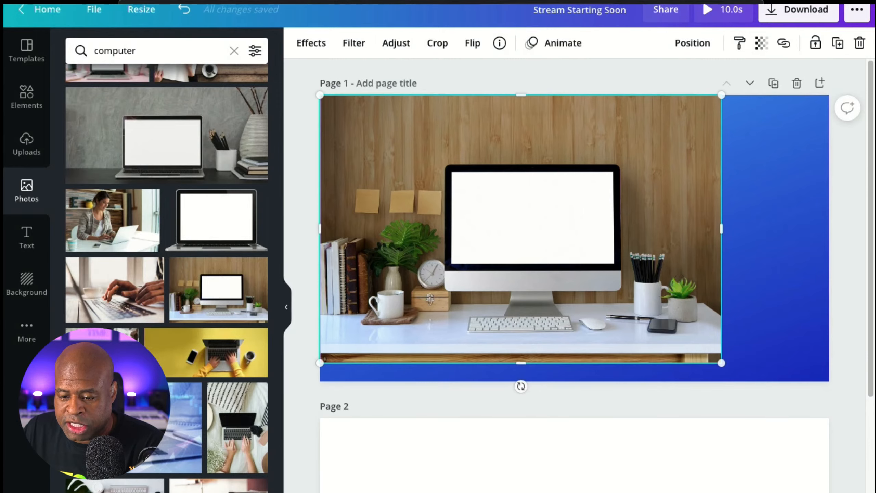
left_click_drag(721, 362, 830, 426)
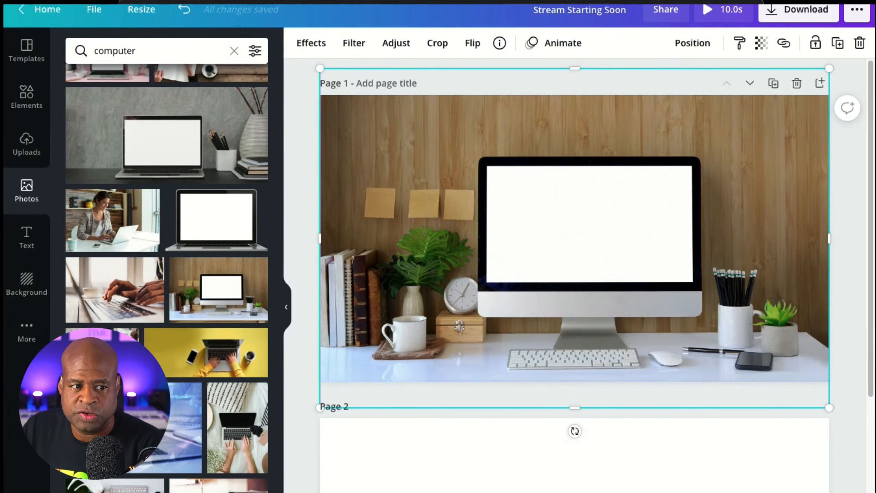
scroll(575, 242, "down", 1)
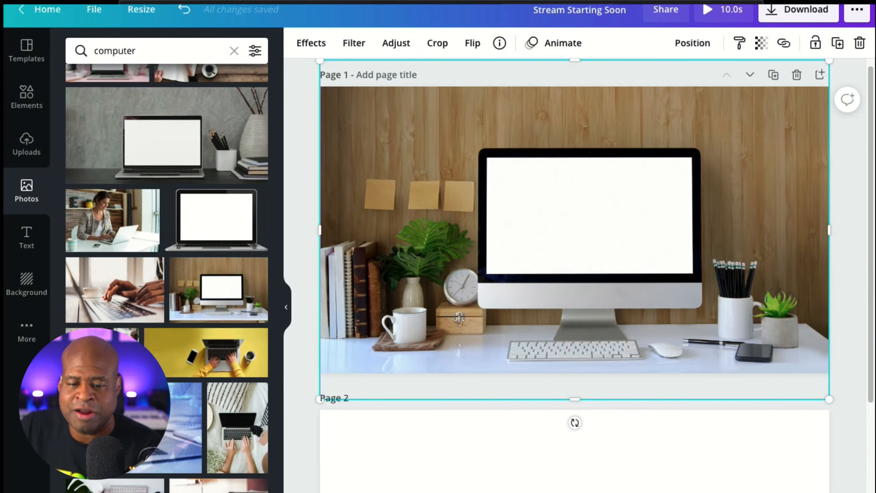
Step: Replace the desktop monitor photo on page 1 with the library photo of a smiling woman working at a laptop
key("Delete")
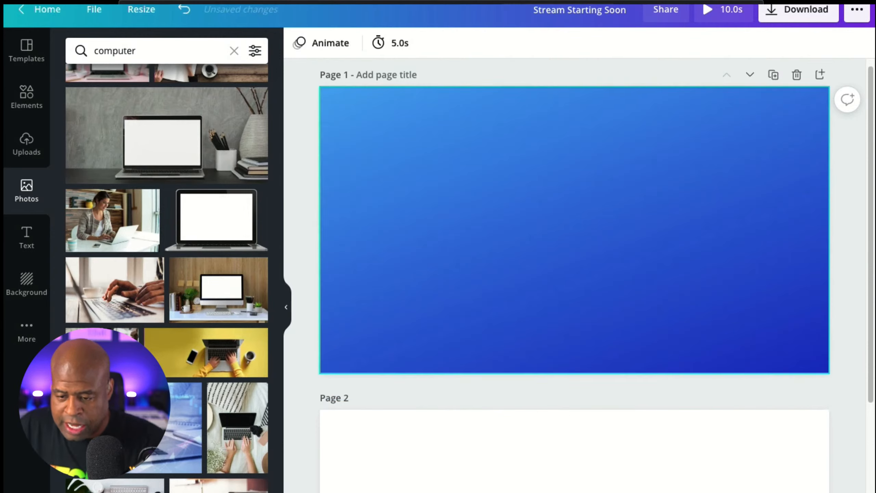
scroll(221, 269, "down", 1)
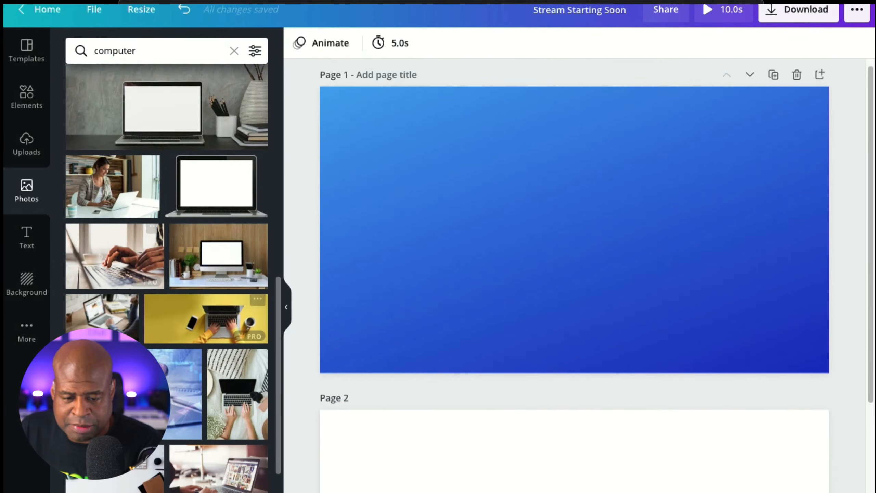
left_click(113, 187)
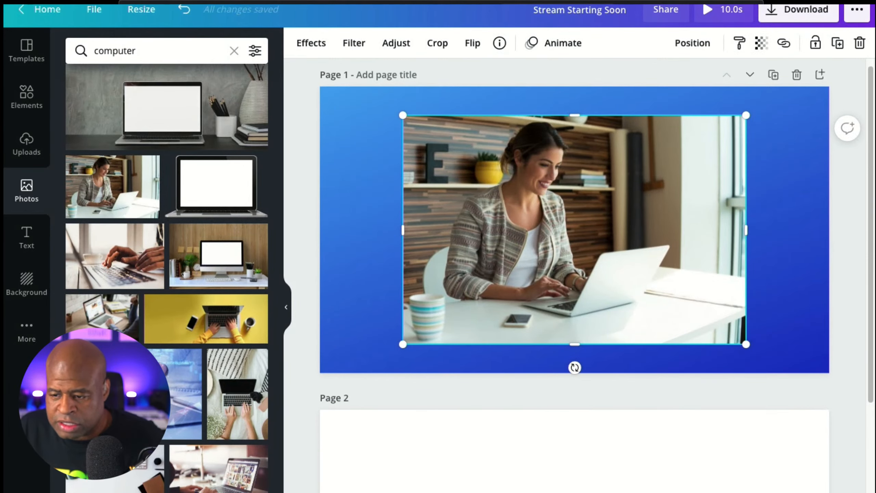
Step: Enlarge and reposition the woman-at-laptop photo so it covers all of page 1
left_click_drag(746, 115, 812, 71)
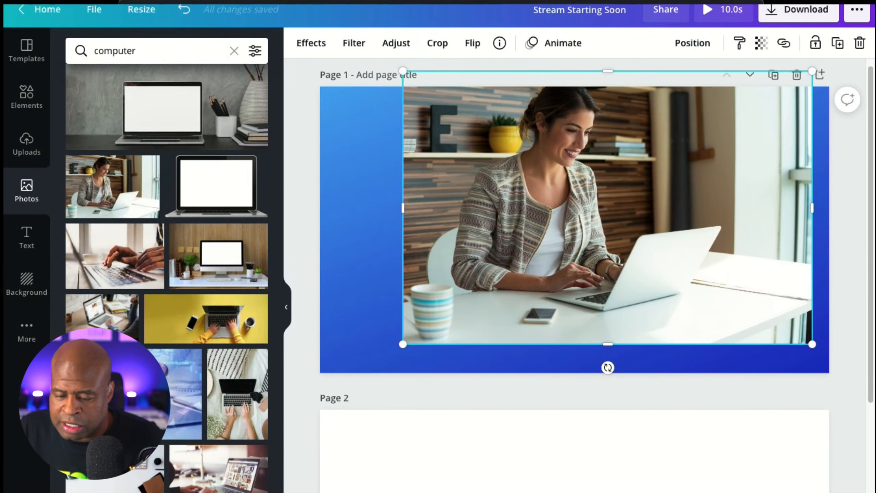
left_click_drag(402, 344, 319, 400)
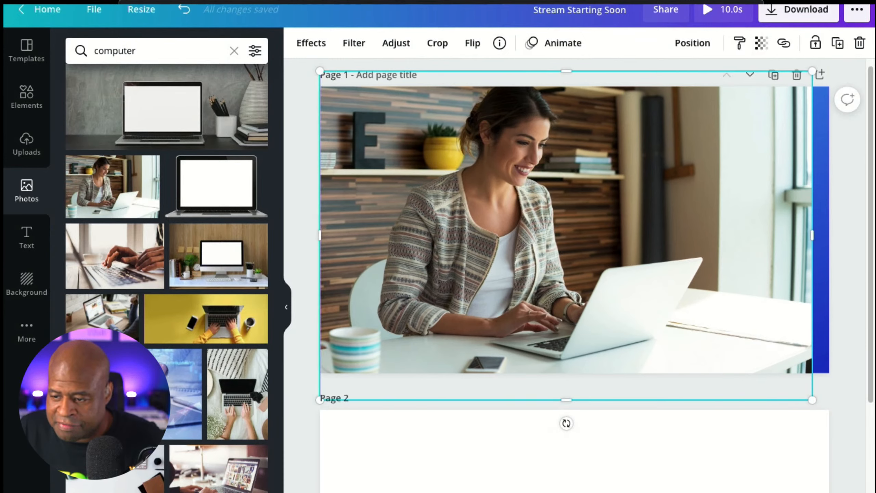
left_click_drag(812, 236, 829, 238)
left_click_drag(575, 236, 575, 242)
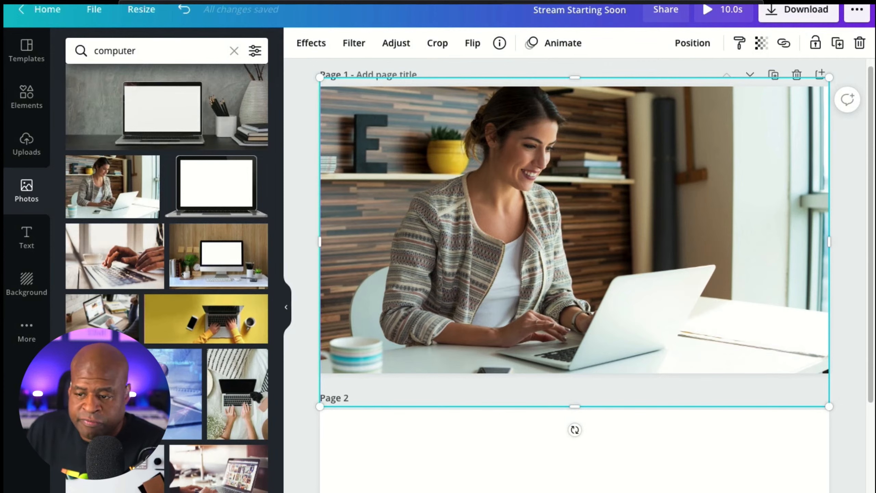
Step: Set the woman-at-laptop photo's transparency value to 5 to blend it with the blue gradient
left_click(692, 43)
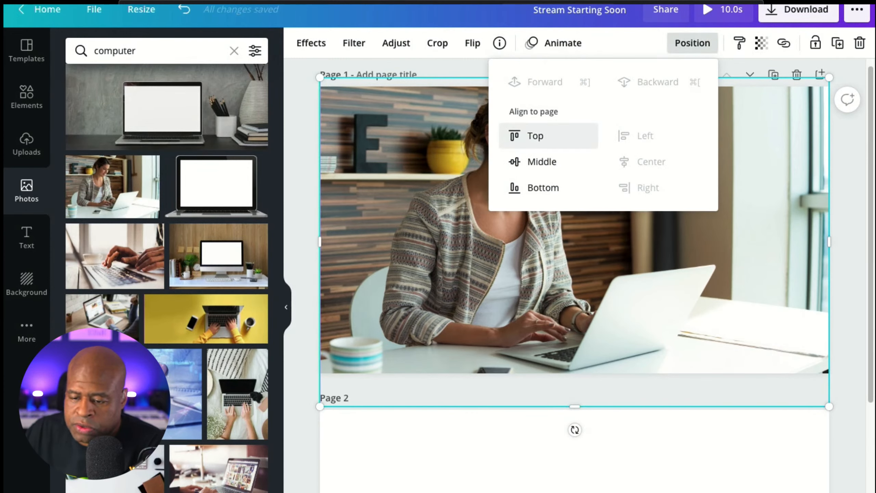
left_click(693, 43)
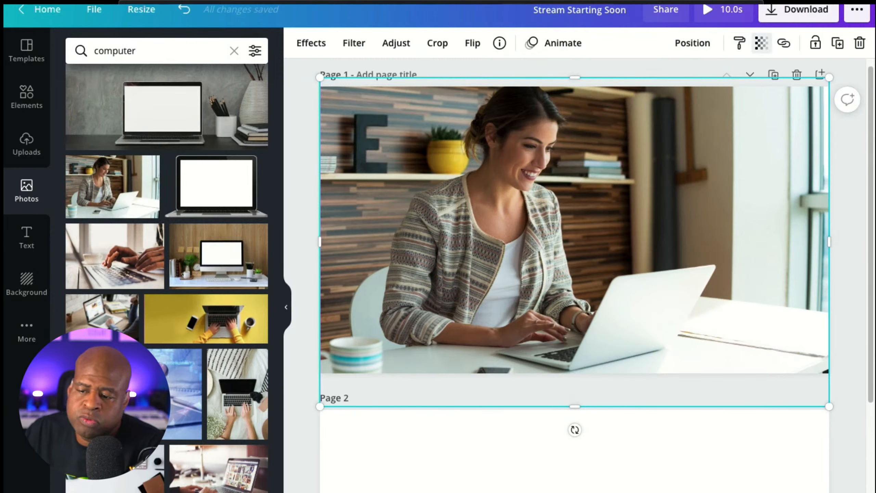
left_click(762, 43)
left_click_drag(717, 82, 641, 82)
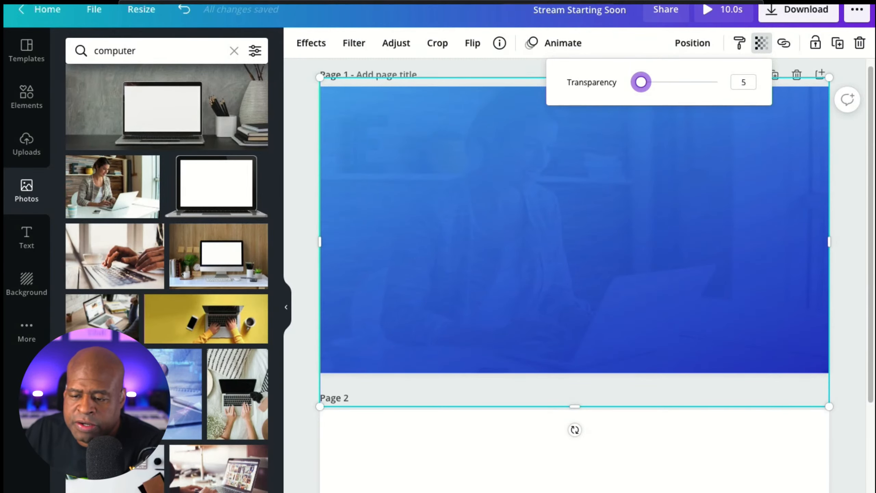
key("Escape")
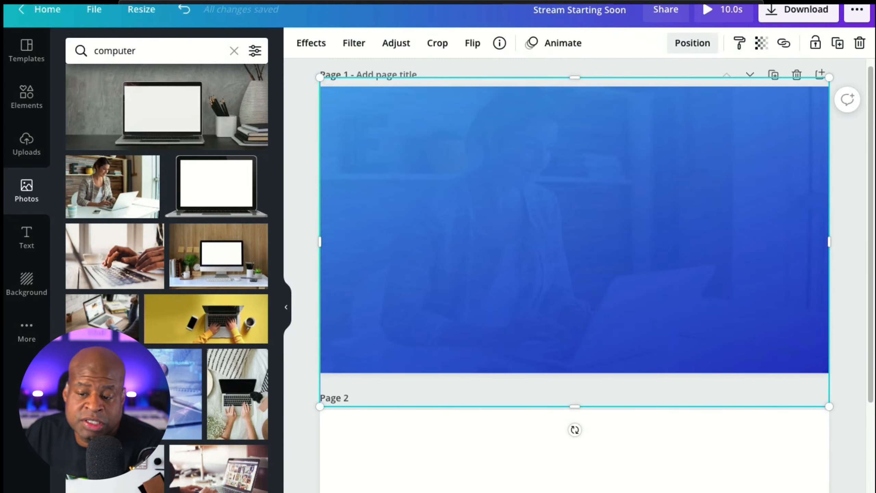
Step: Fine-tune the photo's transparency, raising the value to 7 and then lowering it slightly
left_click(693, 43)
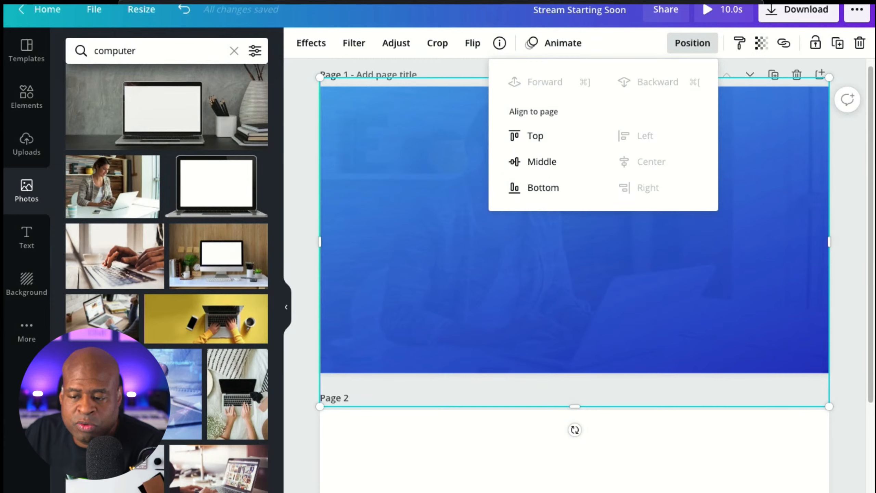
left_click(538, 135)
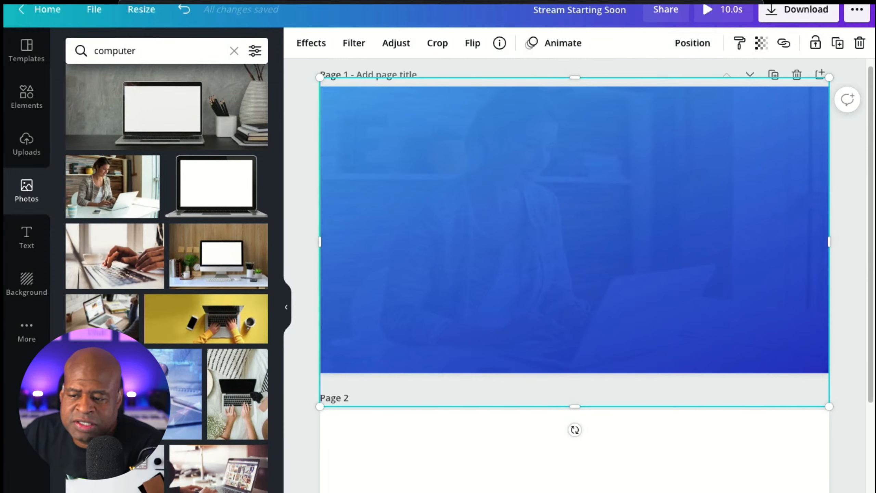
left_click(760, 43)
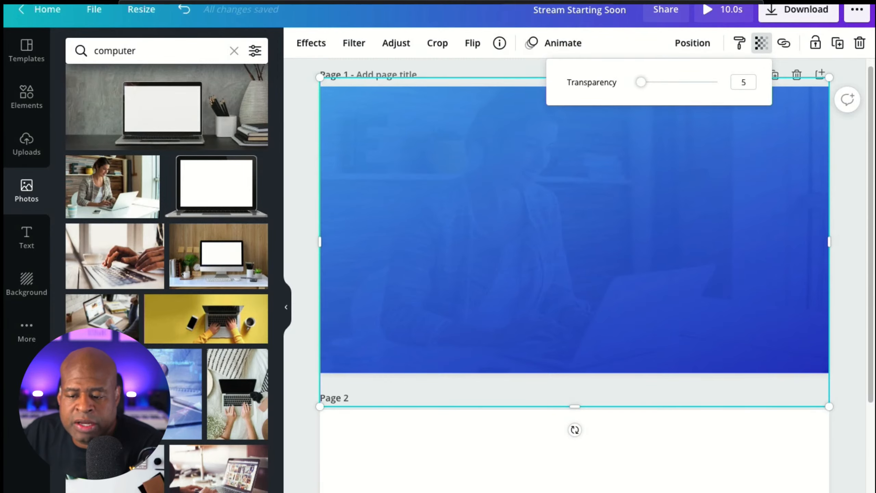
mouse_move(641, 83)
left_mouse_down()
mouse_move(707, 82)
mouse_move(643, 82)
left_mouse_up()
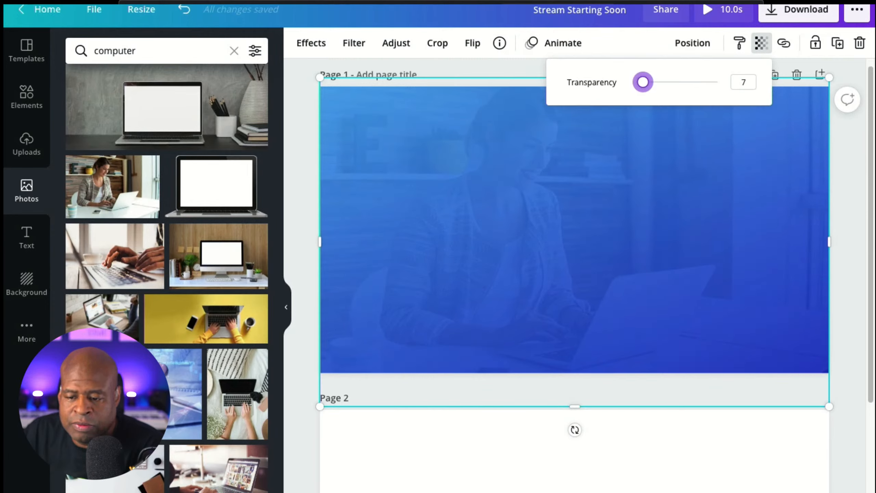
left_click_drag(643, 82, 642, 82)
Step: Make the faded woman-at-laptop photo the background of page 1 in place of the gradient, over a plain light blue colour
left_click(574, 221)
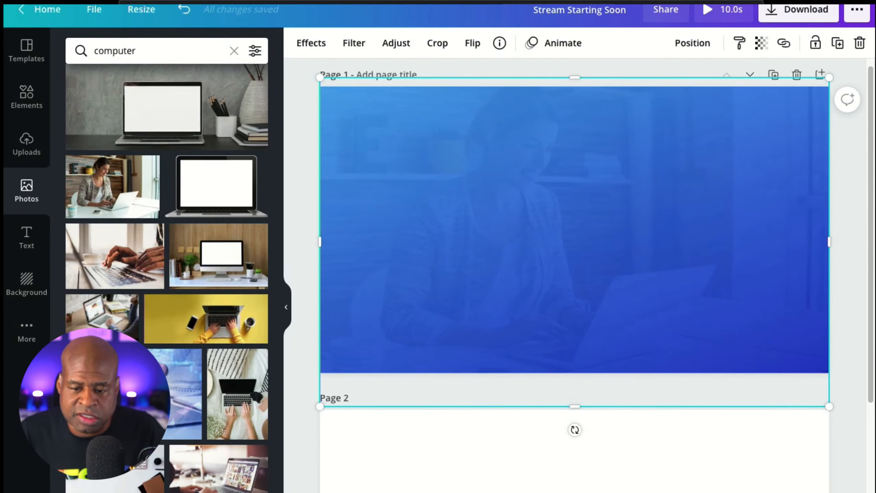
key("Delete")
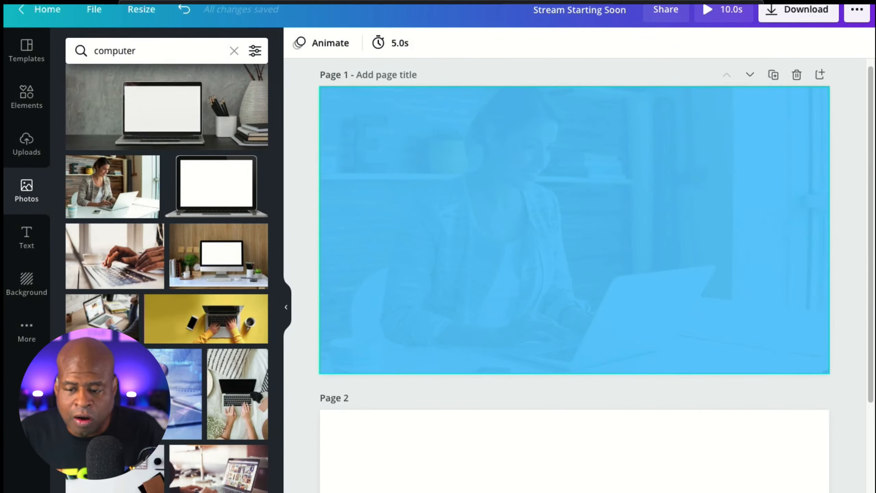
left_click(574, 230)
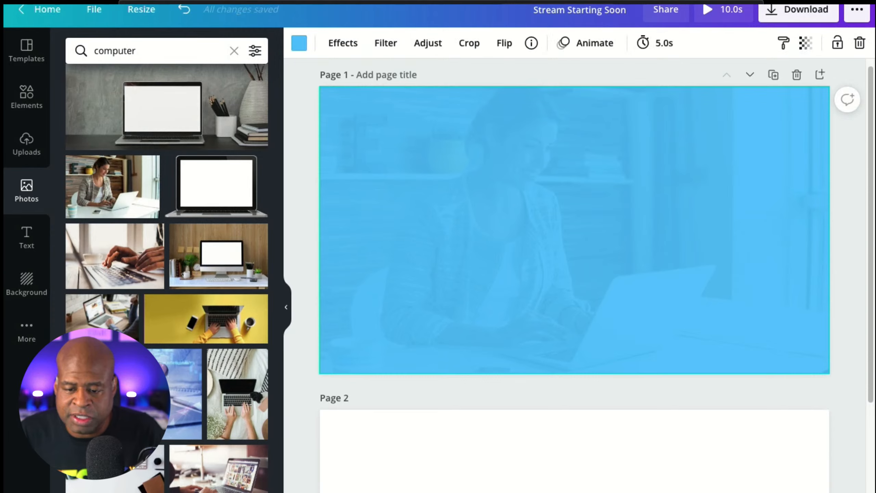
Step: Add the heading "The Tech Savvy Show" along the upper edge of page 1 in Gotham and enlarge it to about size 85.4
key("t")
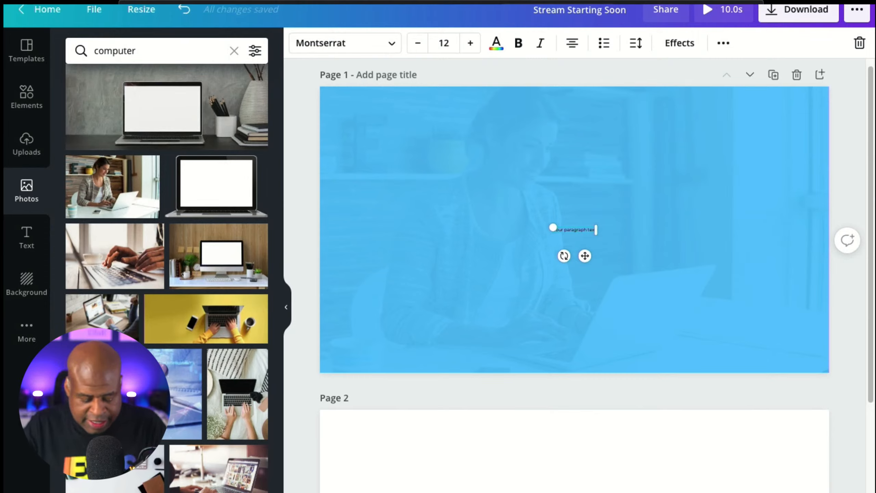
type("The Texch Sav")
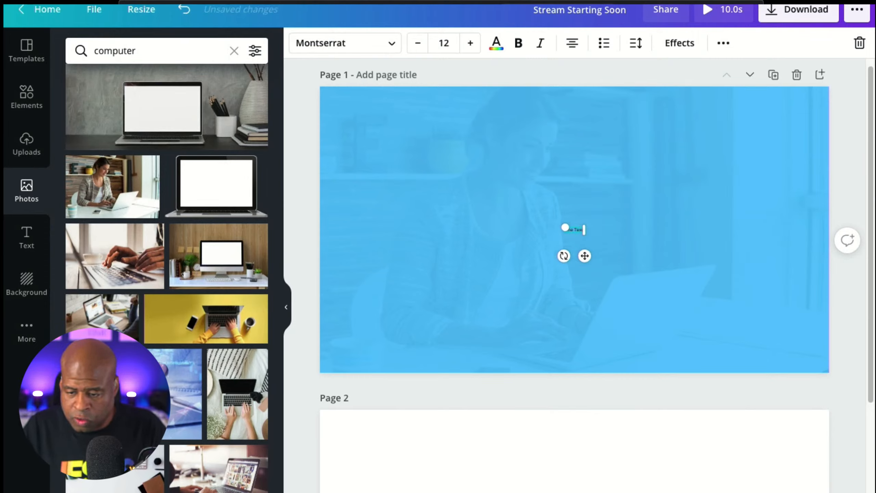
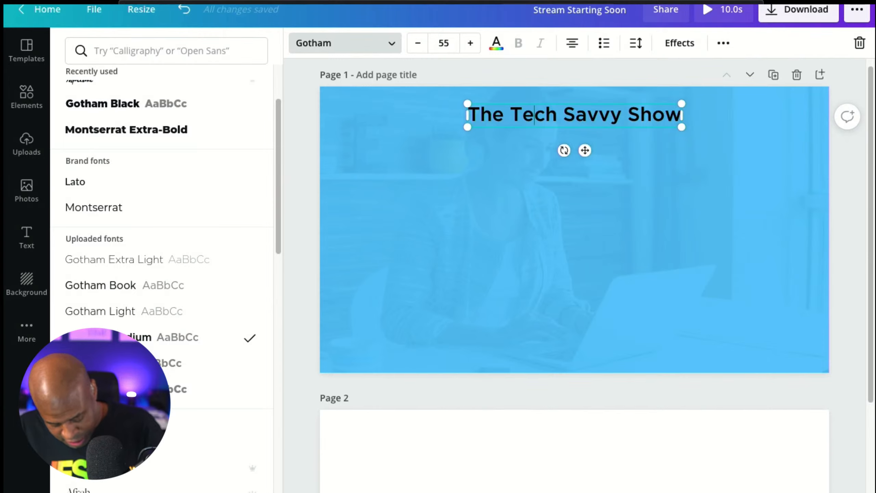
key("super+shift+period")
left_click_drag(695, 128, 753, 162)
left_click(756, 194)
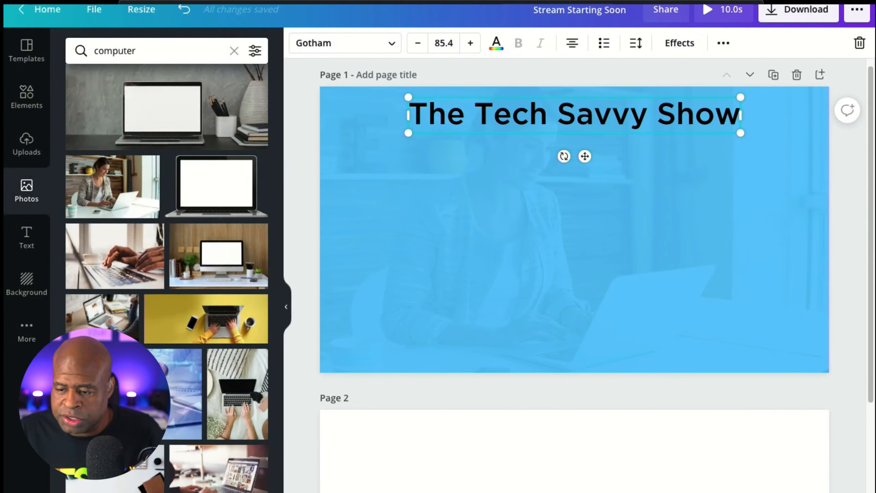
Step: Make the background photo of page 1 slightly more opaque and set its background colour to the Bluebird Digital blue
left_click(755, 193)
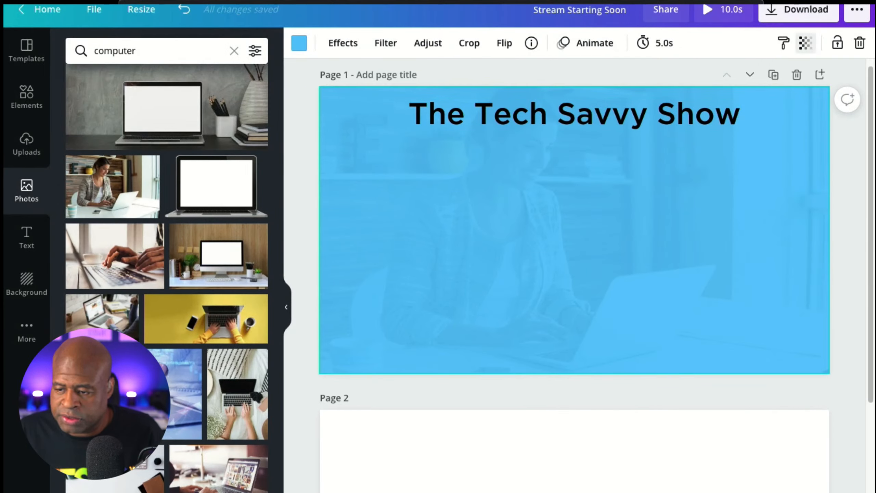
left_click(805, 43)
mouse_move(686, 82)
left_mouse_down()
mouse_move(699, 82)
mouse_move(688, 82)
left_mouse_up()
left_click(299, 42)
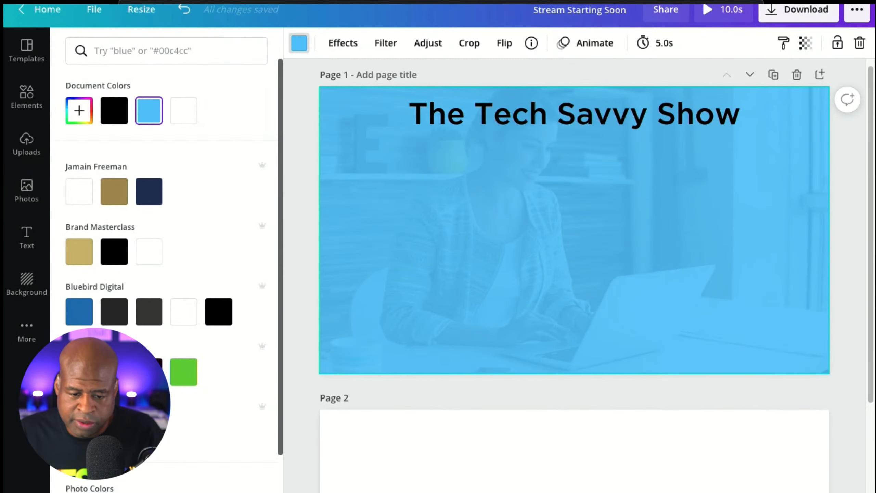
left_click(79, 312)
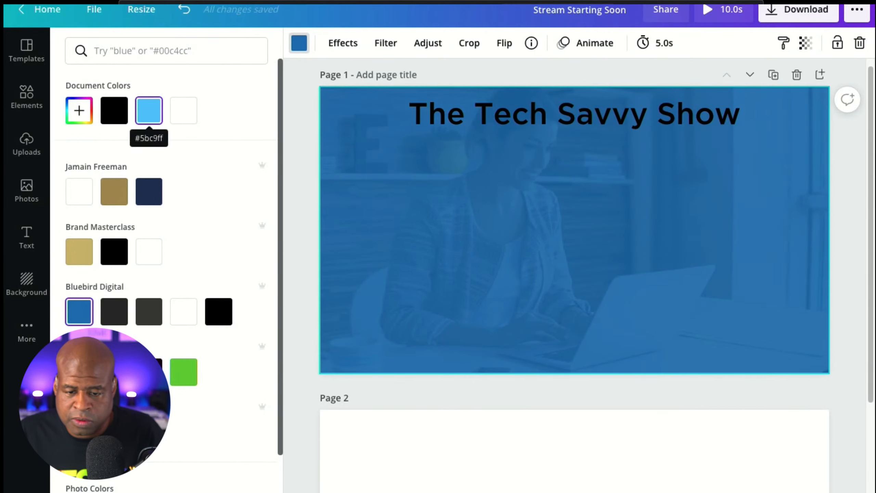
scroll(166, 276, "down", 2)
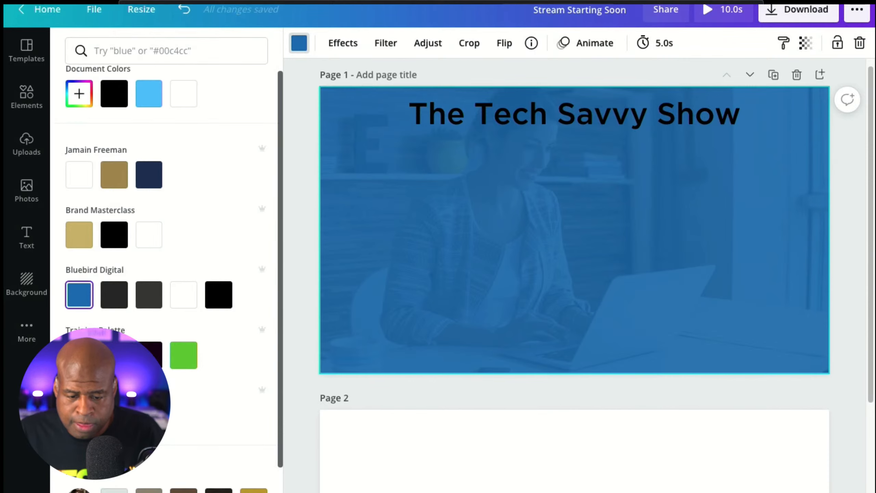
left_click(343, 43)
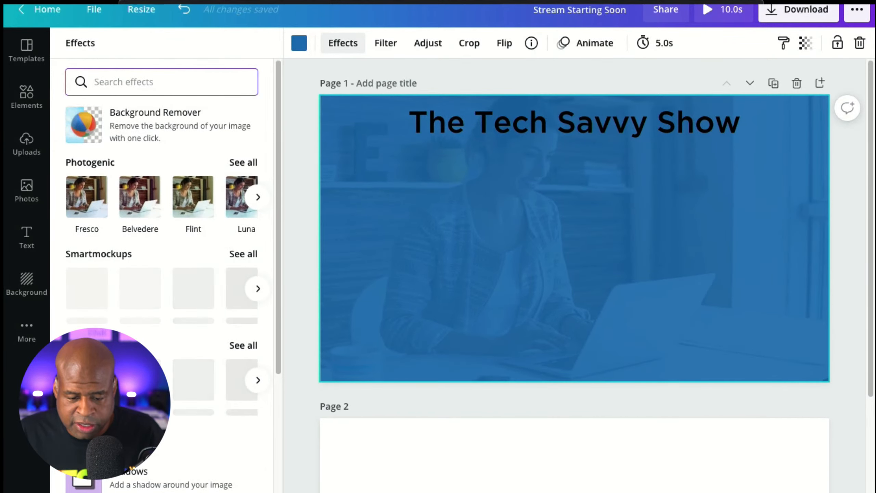
left_click(26, 190)
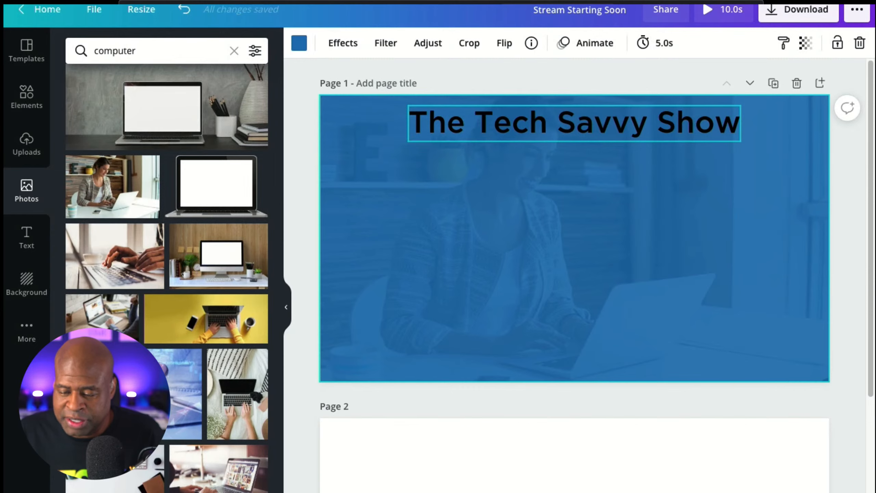
Step: Colour the title "The Tech Savvy Show" white and set its letter spacing to -64
left_click(574, 123)
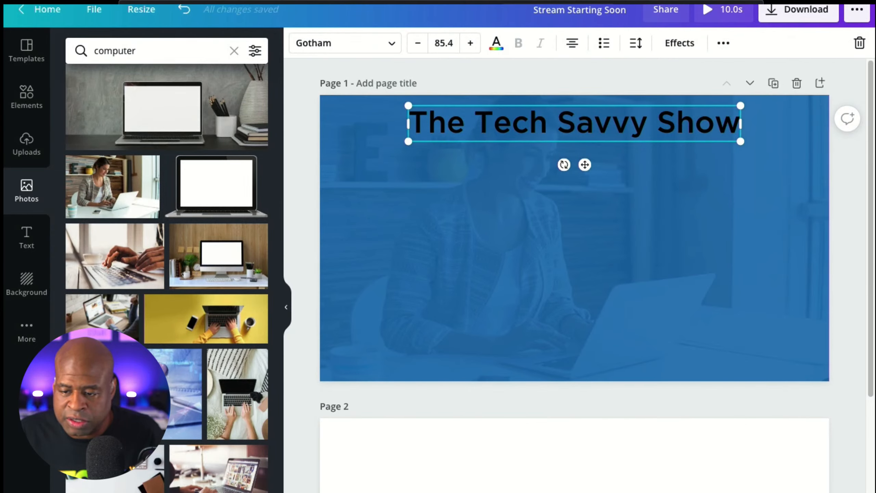
left_click(496, 43)
left_click(183, 110)
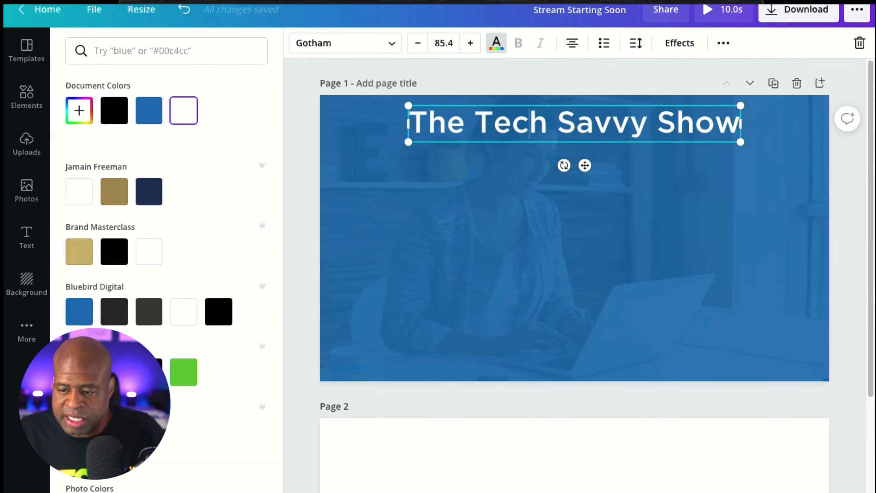
left_click(636, 43)
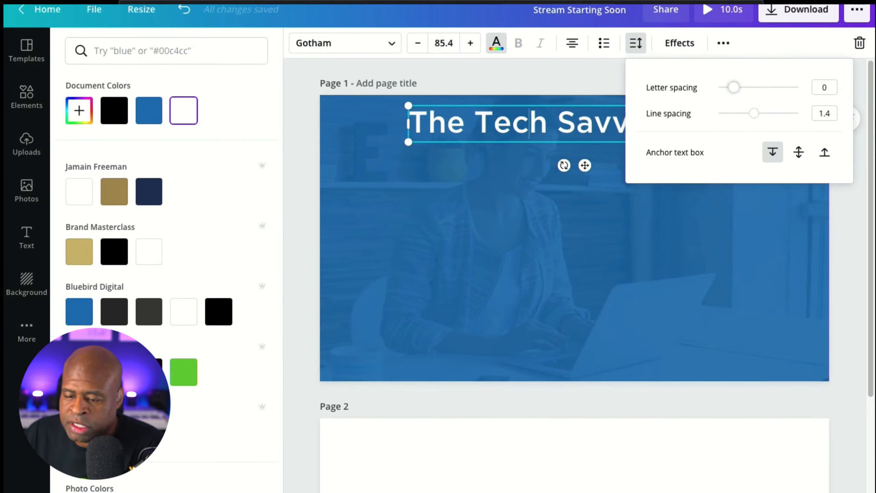
left_click_drag(734, 87, 729, 87)
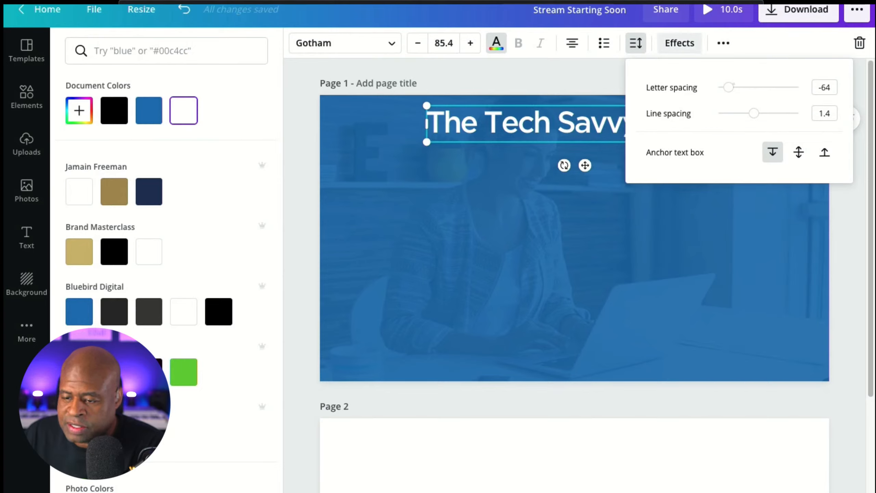
Step: Switch the page title to all uppercase letters
left_click(723, 42)
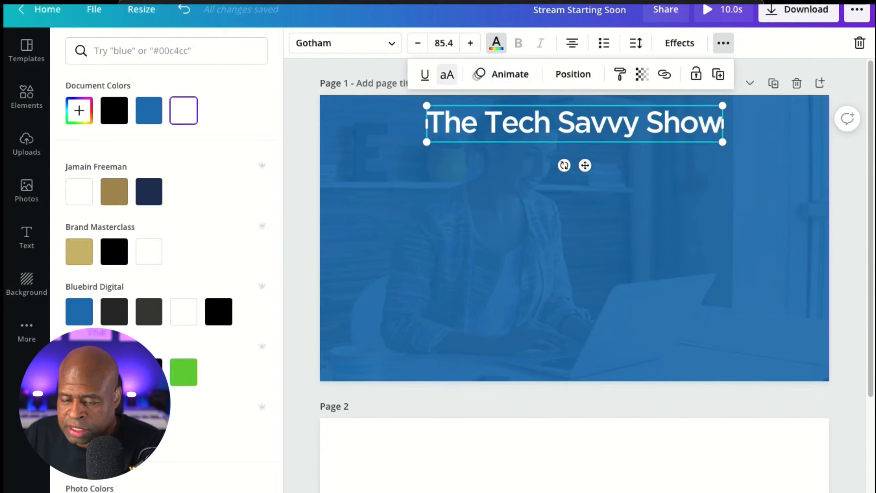
left_click(447, 74)
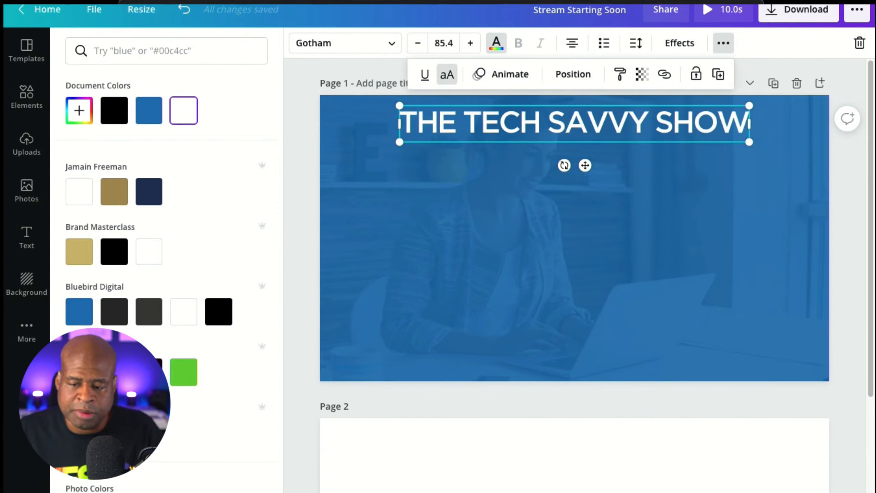
left_click(723, 43)
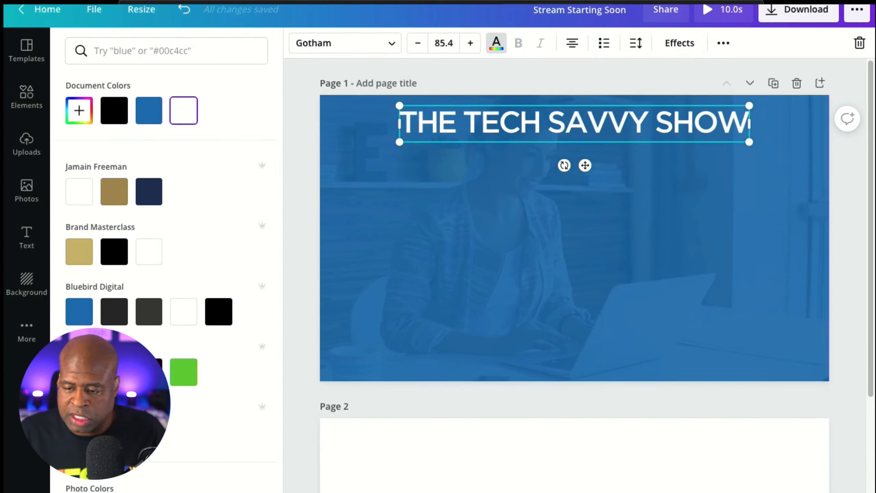
key("Escape")
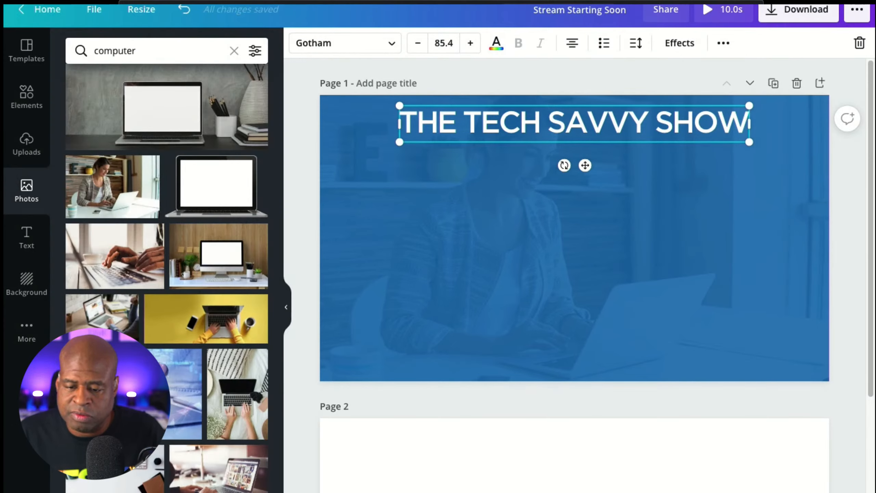
key("Escape")
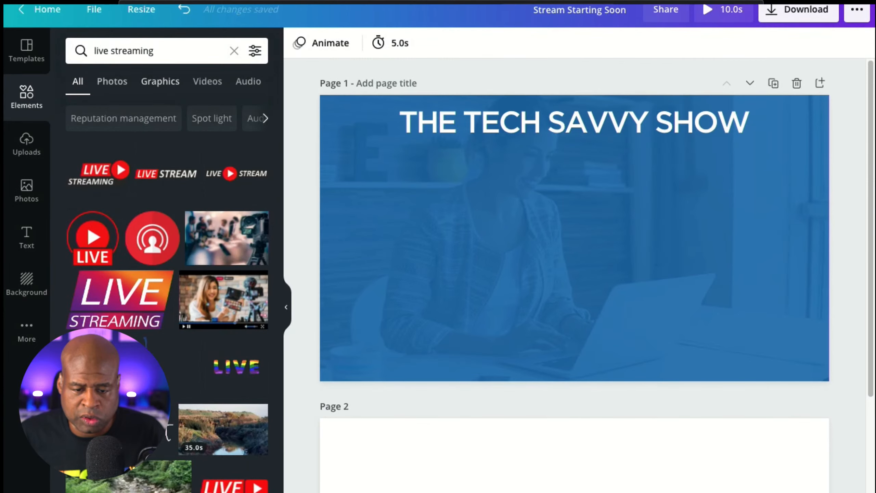
Step: Add a square shape below the title and duplicate it twice to form an evenly spaced row of three
left_click(234, 51)
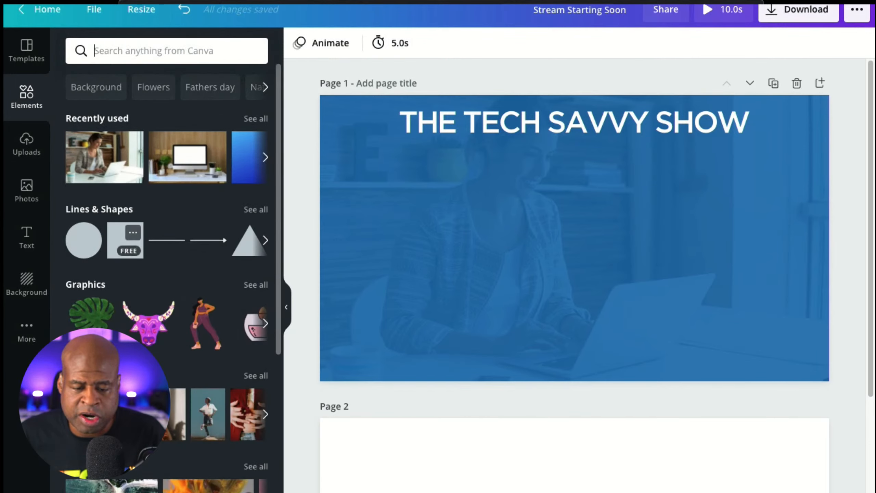
left_click(126, 240)
left_click_drag(575, 238, 436, 238)
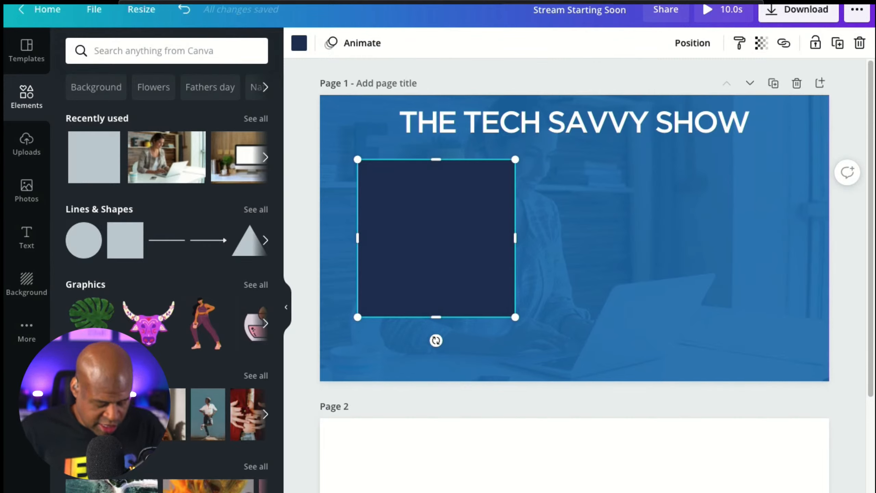
key("ctrl+d")
left_click_drag(436, 238, 775, 238)
key("ctrl+d")
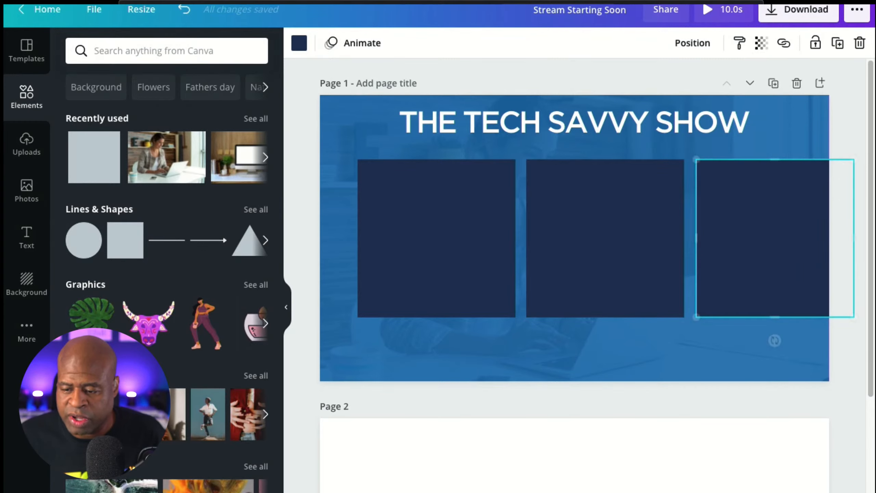
Step: Scale the three squares down together and centre the row on the page below the title
left_click(605, 238, "shift")
left_click(437, 238, "shift")
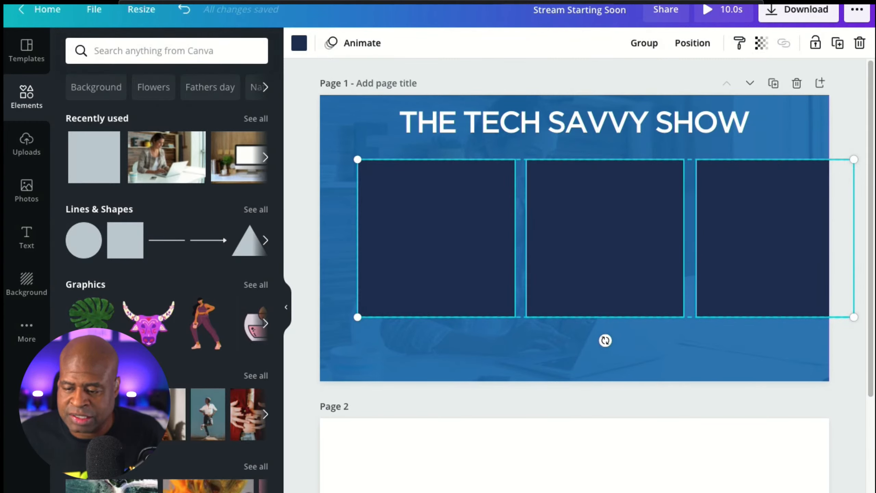
left_click_drag(436, 238, 411, 239)
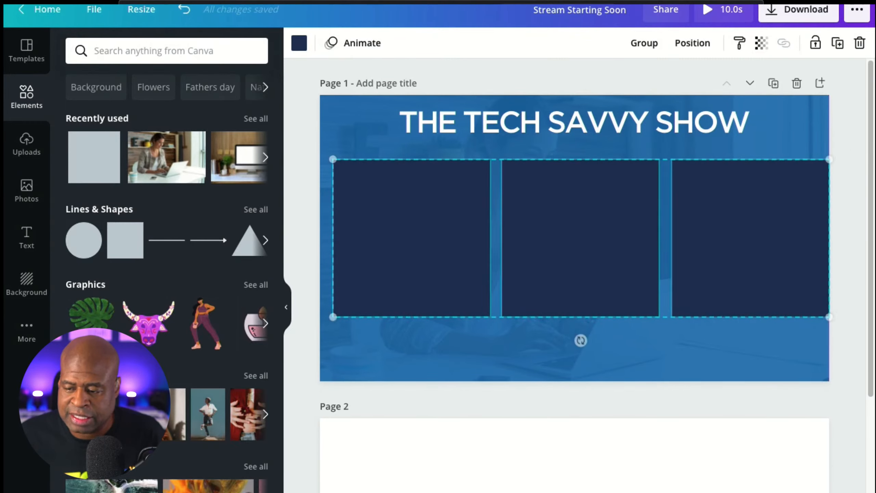
left_click_drag(829, 159, 776, 176)
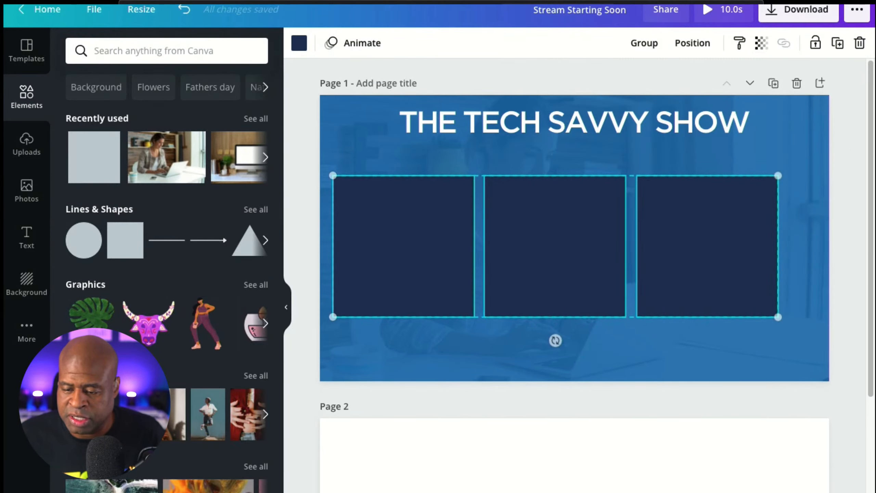
left_click_drag(555, 245, 576, 225)
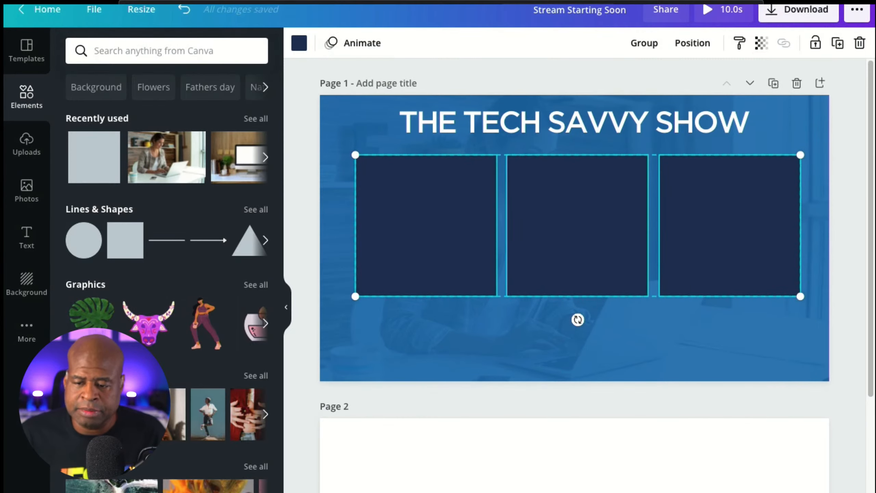
key("Escape")
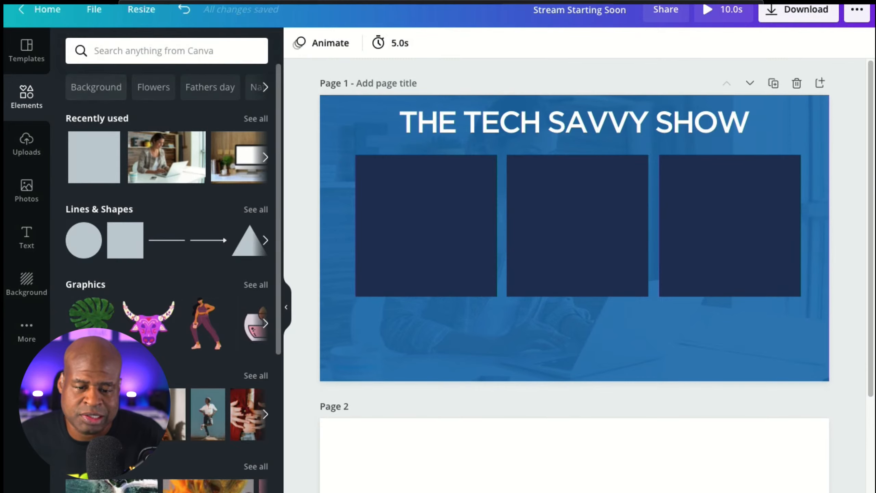
Step: Search the elements for "icon", add the round person icon, and place it at small size in the page's lower-right corner
left_click(166, 51)
type("icon")
key("Return")
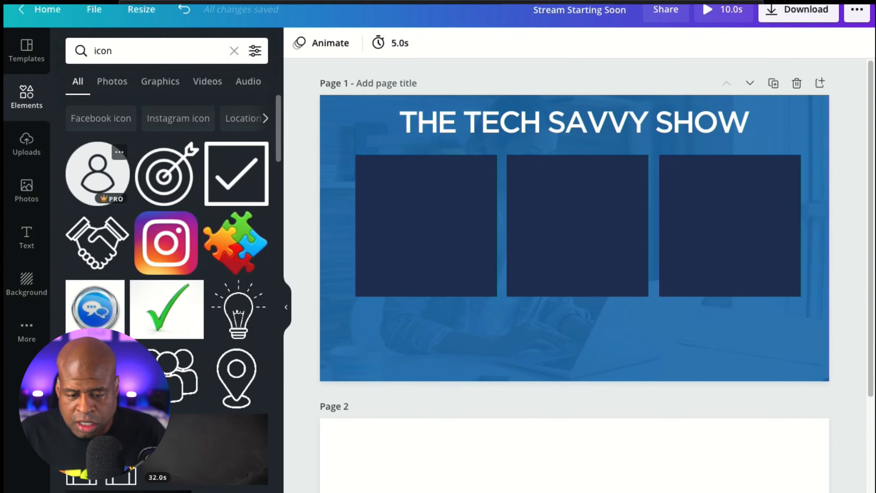
left_click(97, 172)
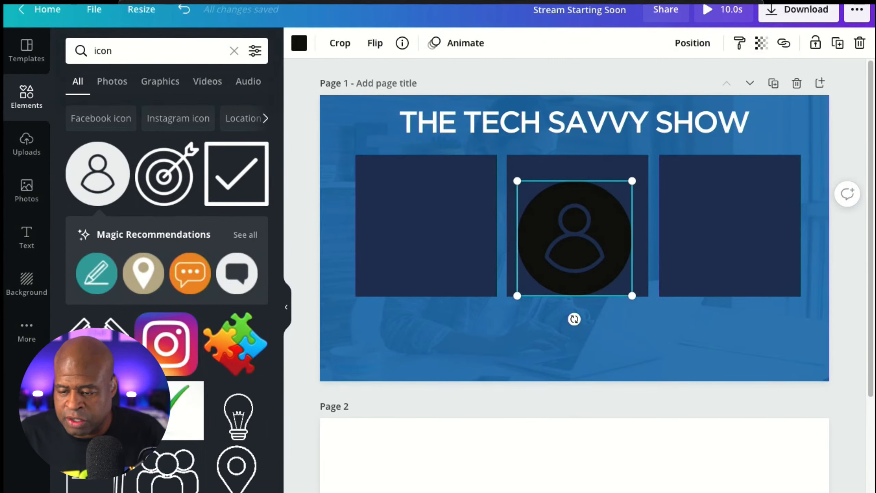
left_click_drag(632, 181, 377, 331)
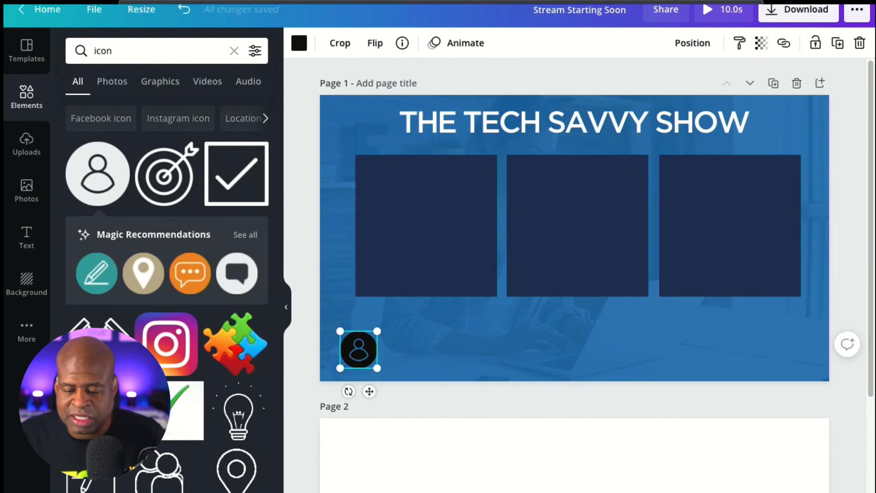
left_click(426, 225)
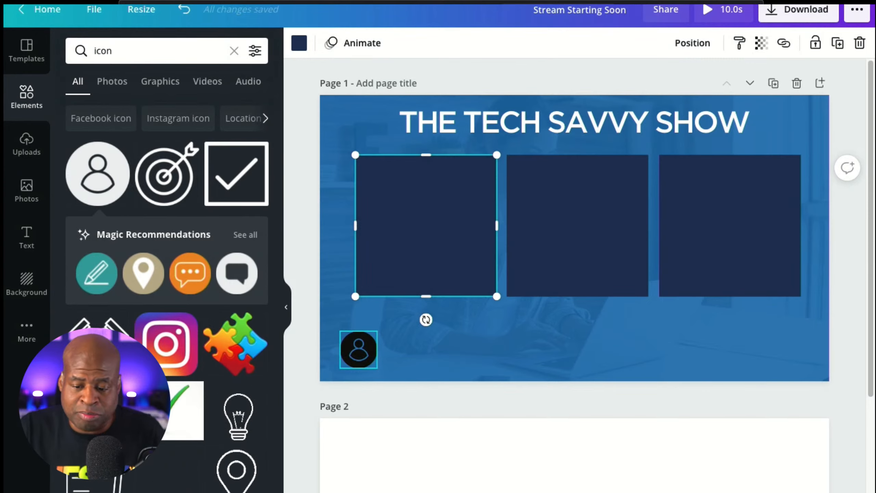
left_click_drag(358, 350, 786, 350)
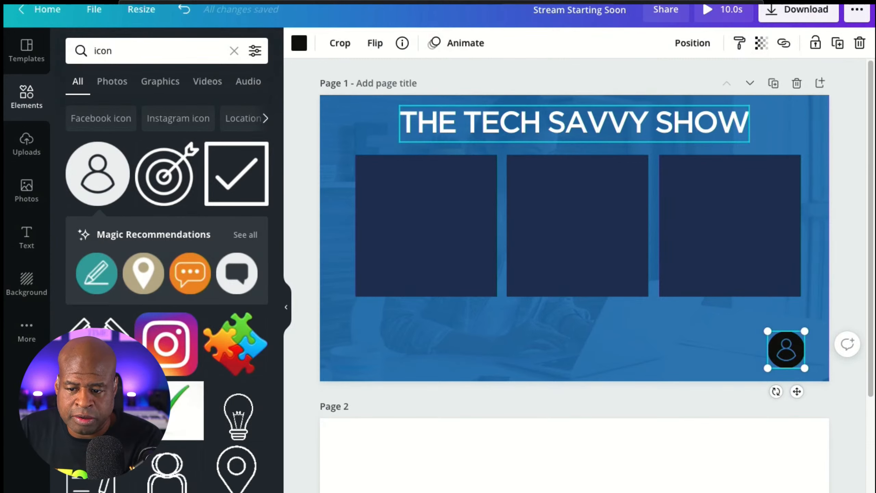
Step: Apply the Shadow text effect to the title
left_click_drag(574, 123, 574, 123)
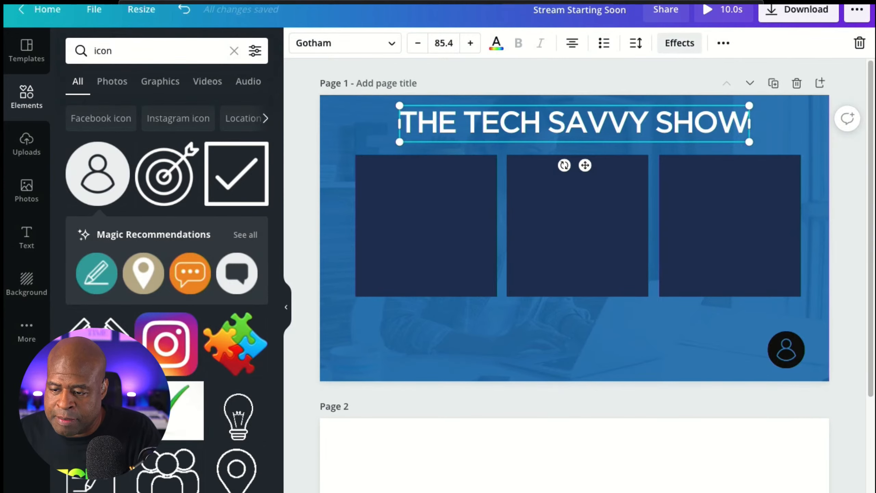
left_click(680, 43)
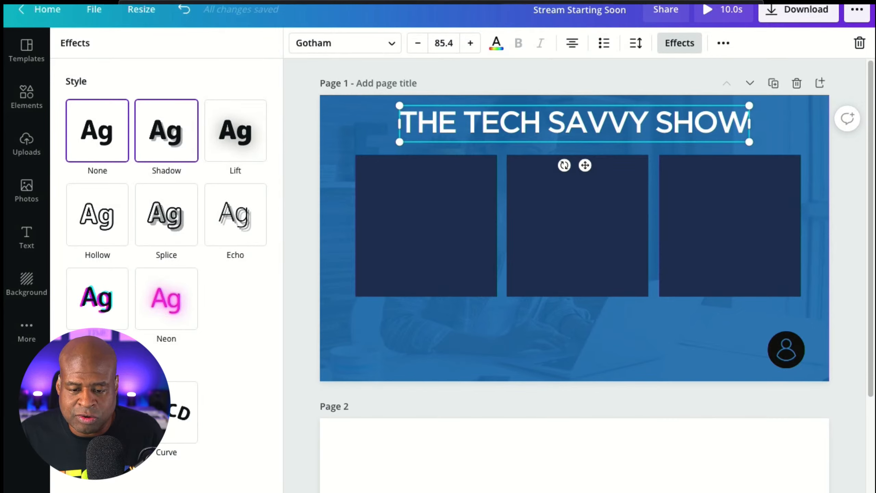
left_click(166, 131)
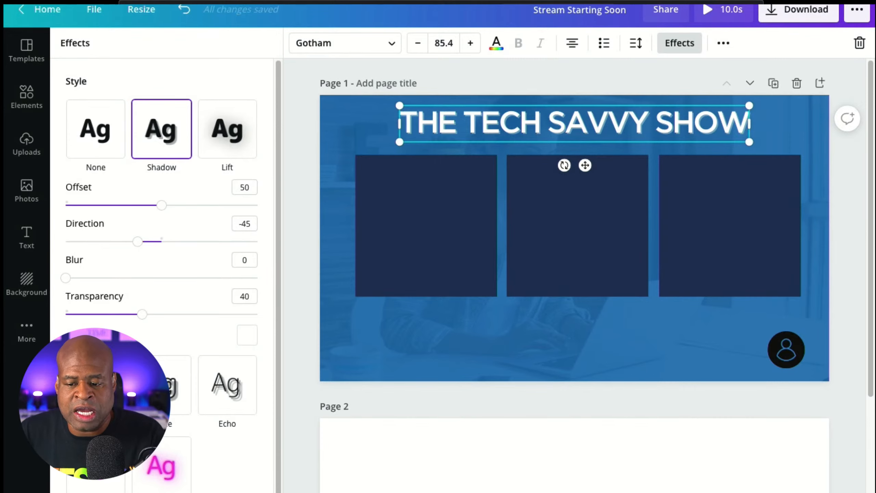
left_click(26, 97)
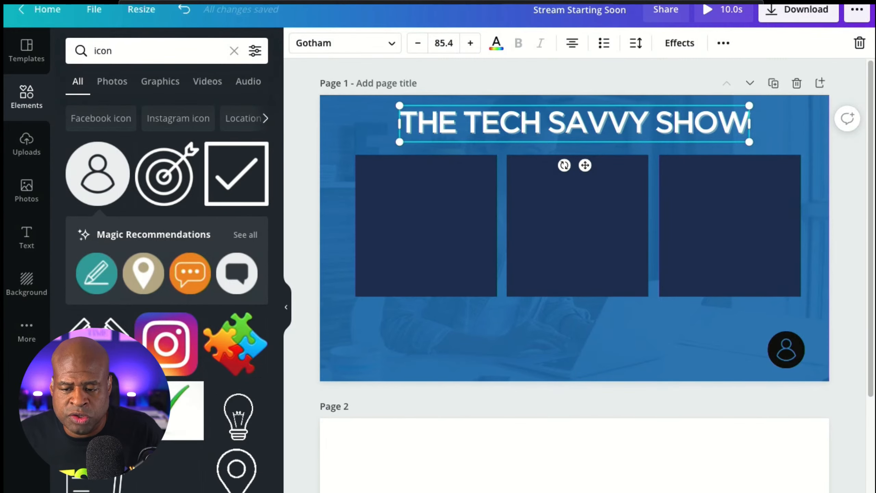
Step: Duplicate page 1 and delete the left and middle squares from the copy
left_click(774, 83)
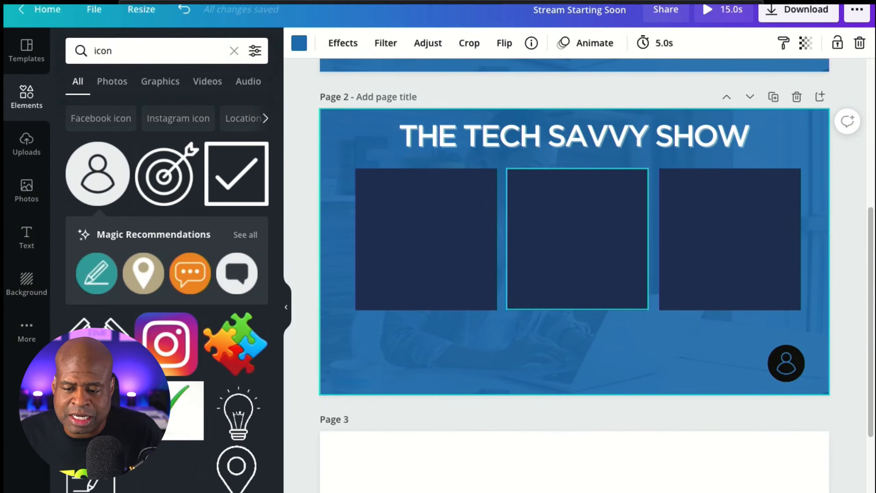
left_click(426, 238)
key("Delete")
left_click(577, 239)
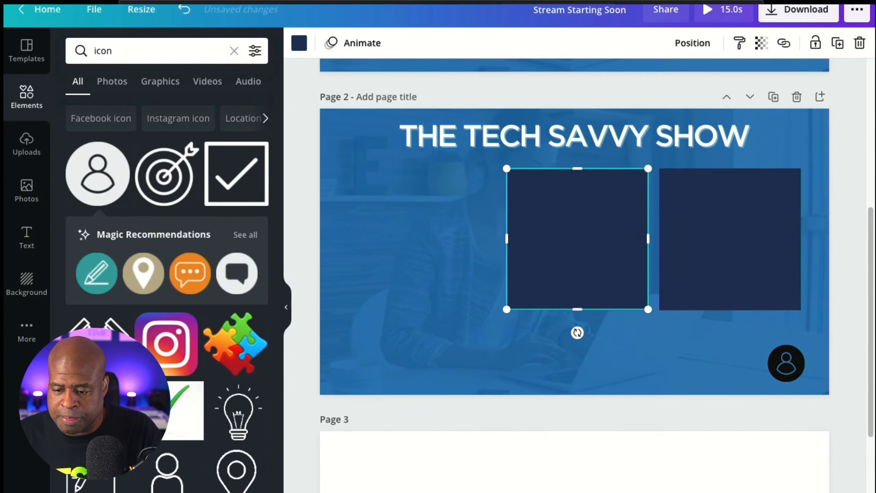
key("Delete")
Step: Enlarge the remaining square on page 2 into one wide rectangle and centre it horizontally under the title
left_click(730, 239)
left_click_drag(659, 239, 377, 238)
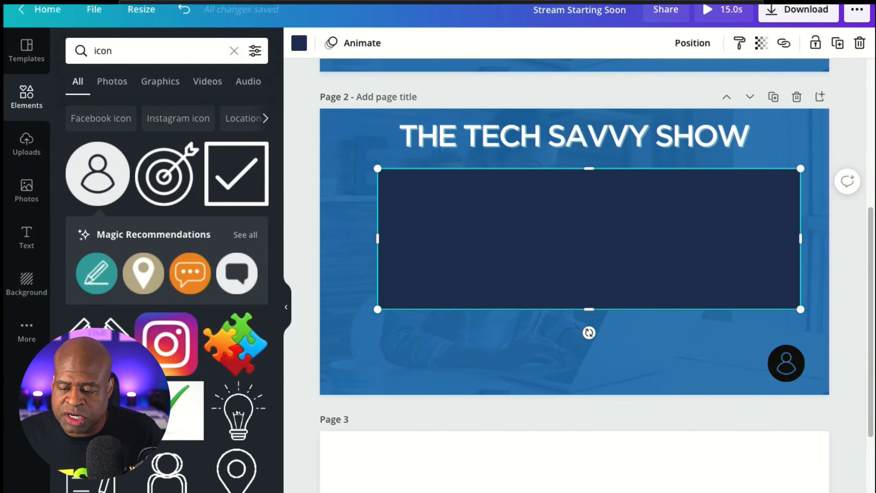
left_click_drag(589, 310, 588, 363)
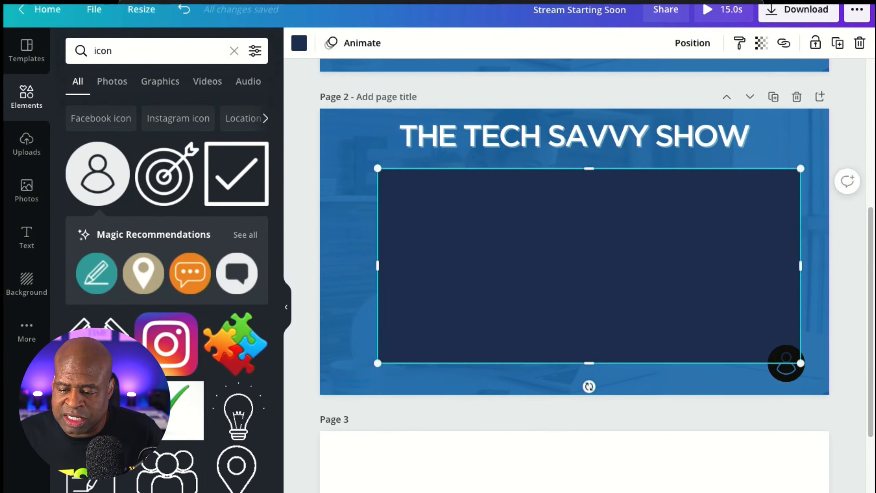
mouse_move(589, 265)
left_mouse_down()
mouse_move(561, 259)
mouse_move(575, 259)
left_mouse_up()
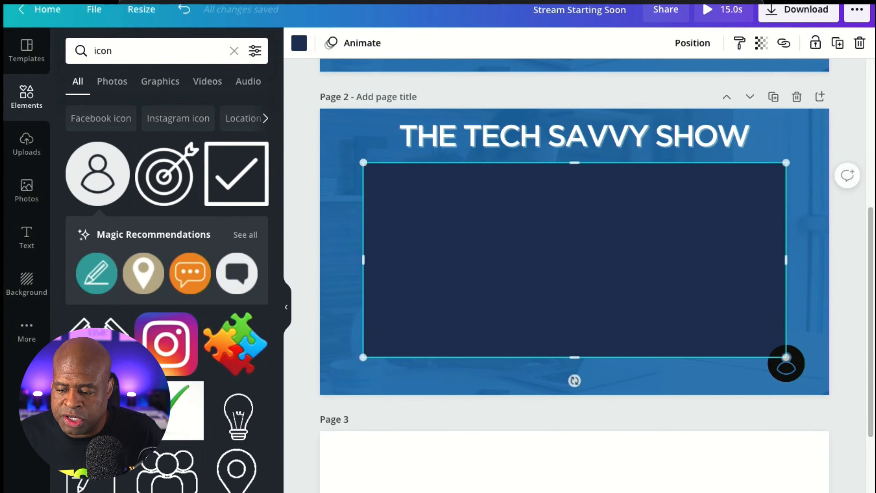
left_click_drag(786, 357, 768, 349)
left_click_drag(565, 255, 575, 255)
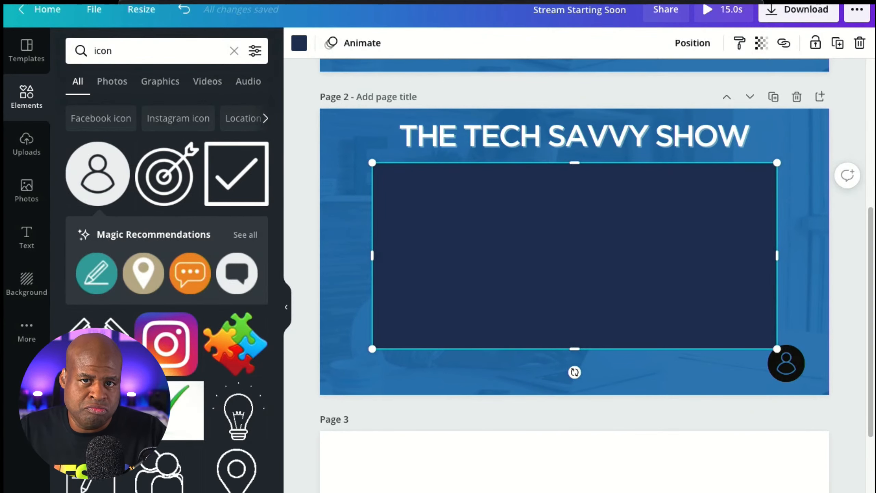
Step: Compare the three-square layout on page 1 with the single wide rectangle layout on page 2
scroll(577, 225, "up", 8)
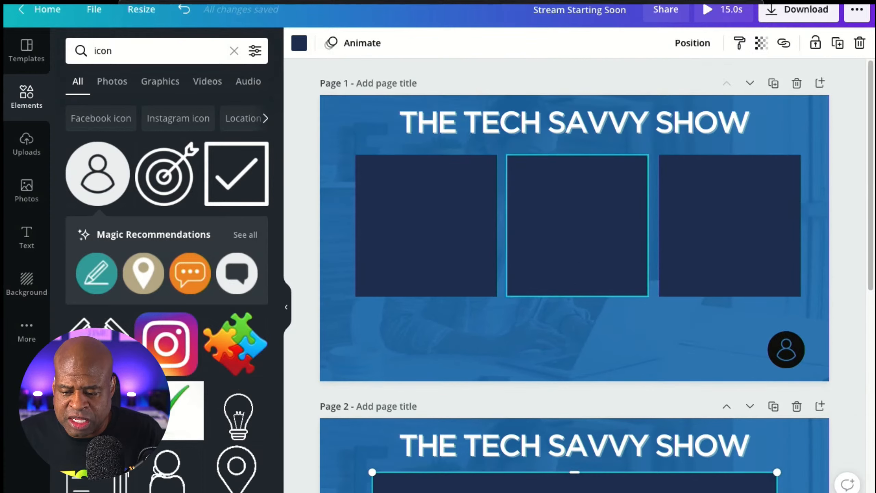
scroll(575, 242, "down", 8)
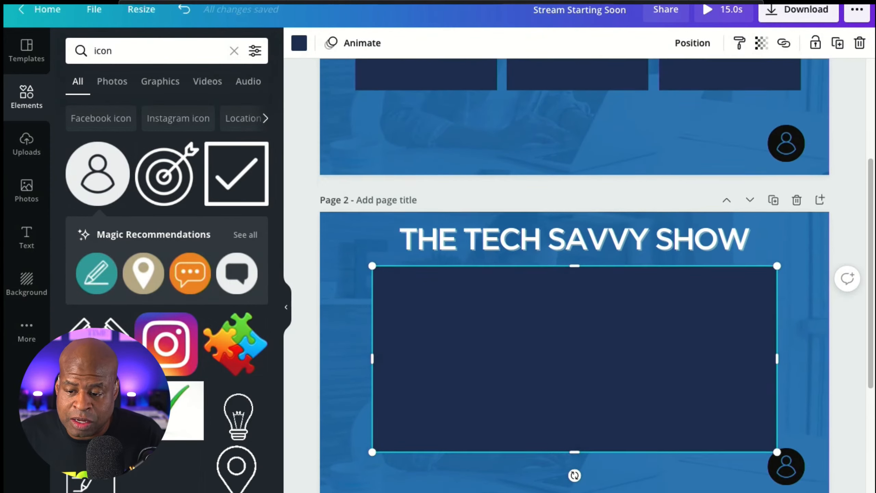
scroll(774, 118, "up", 4)
scroll(577, 241, "up", 1)
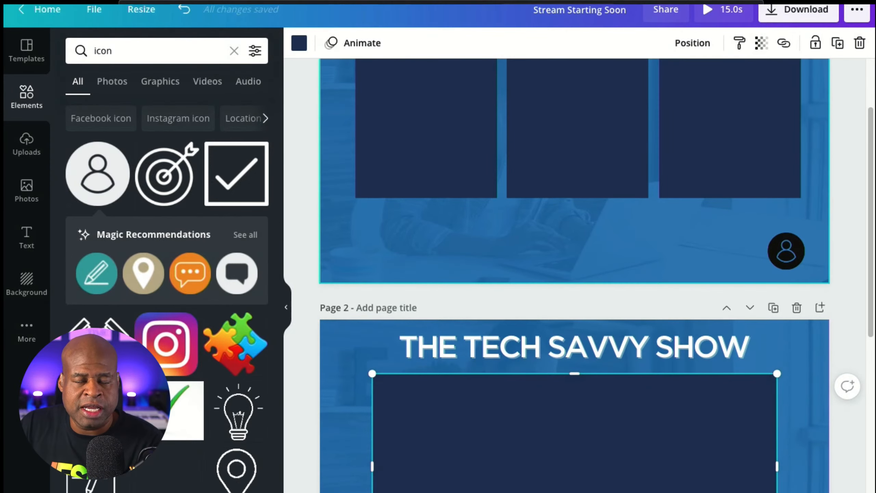
scroll(574, 242, "up", 3)
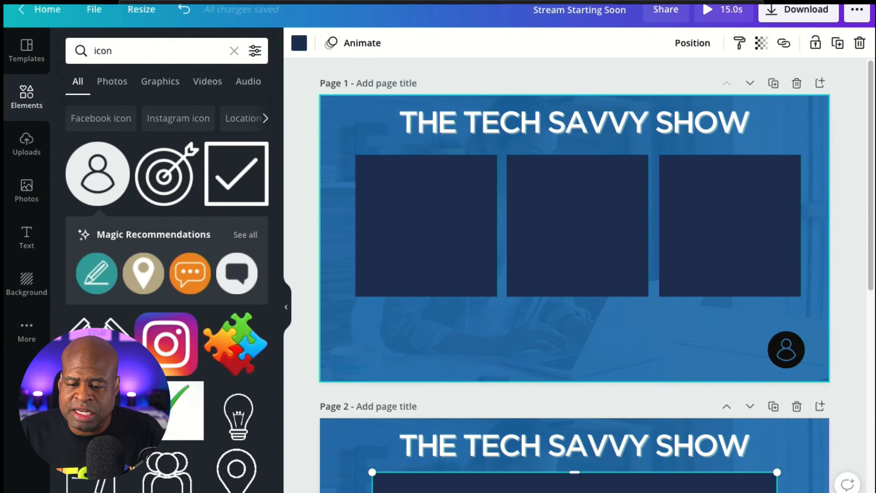
scroll(574, 242, "down", 1)
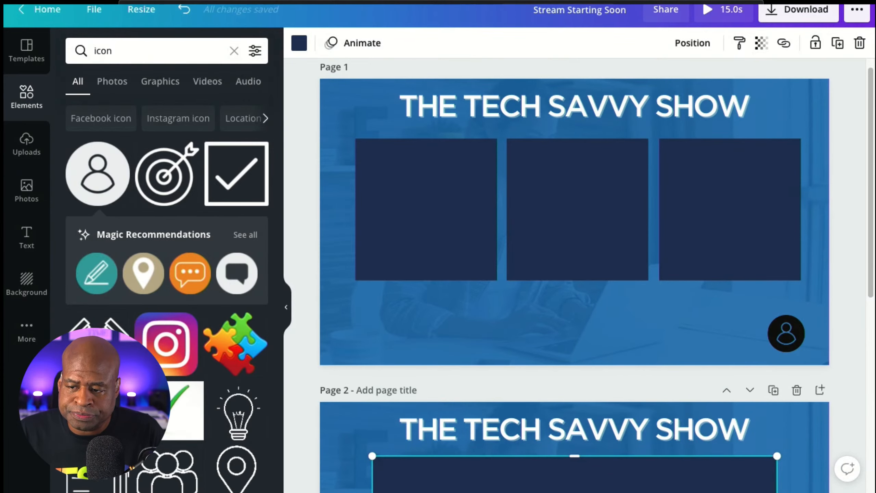
Step: Switch to the Easil website and log in with the Facebook account
key("ctrl+t")
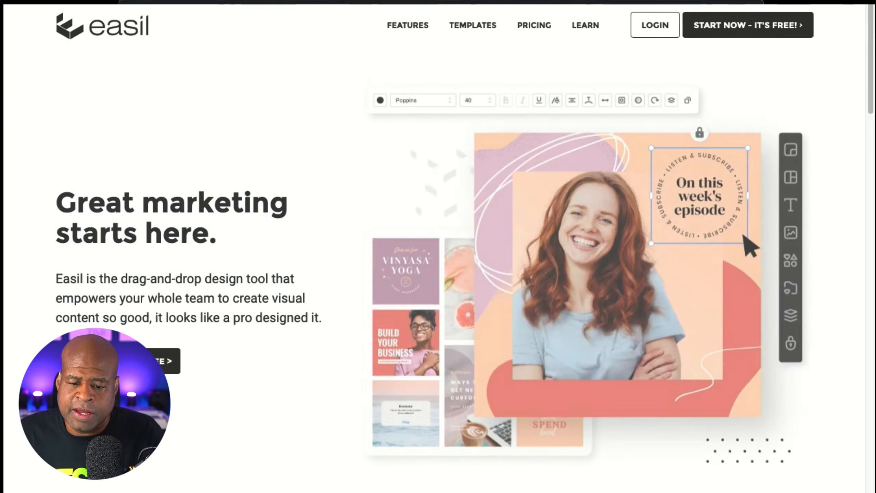
left_click(655, 26)
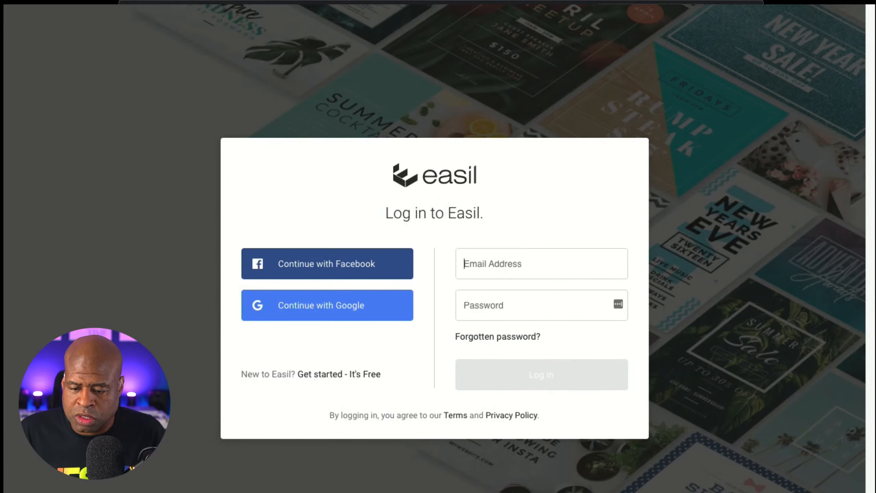
left_click(327, 263)
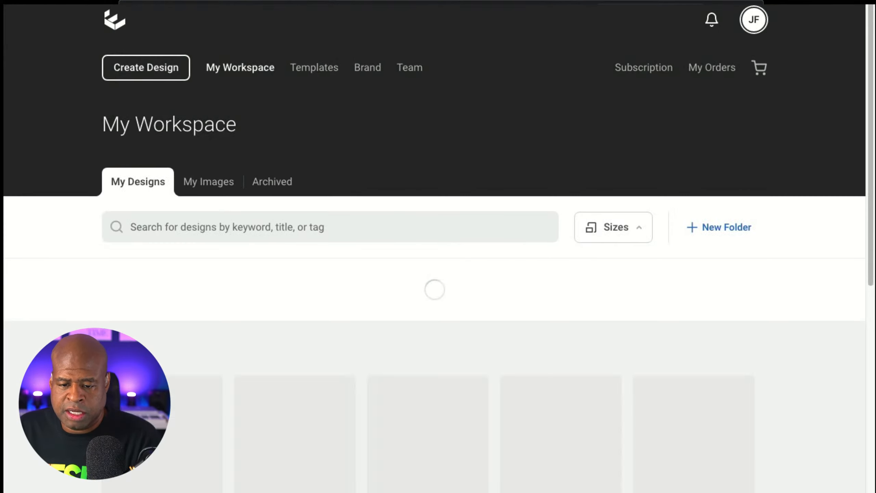
Step: Search the saved designs in My Workspace for "overlays" and for "overlay", and look through the matching designs
scroll(330, 173, "down", 2)
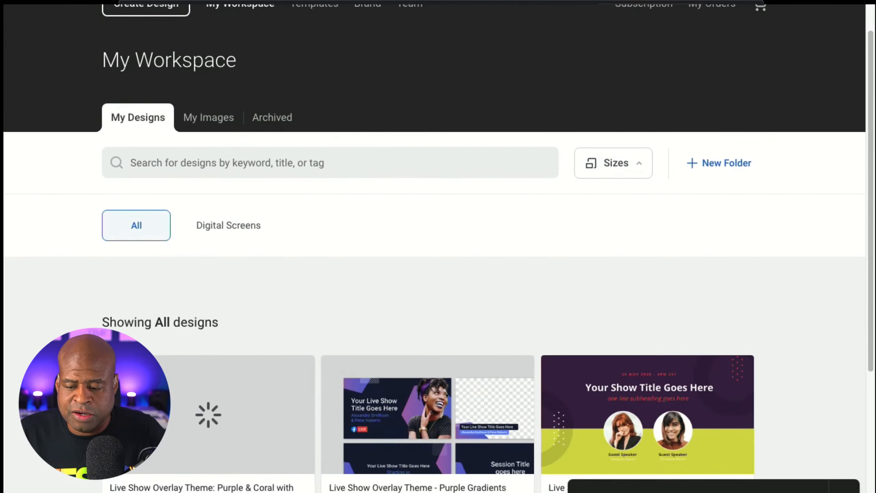
scroll(331, 173, "up", 1)
left_click(330, 162)
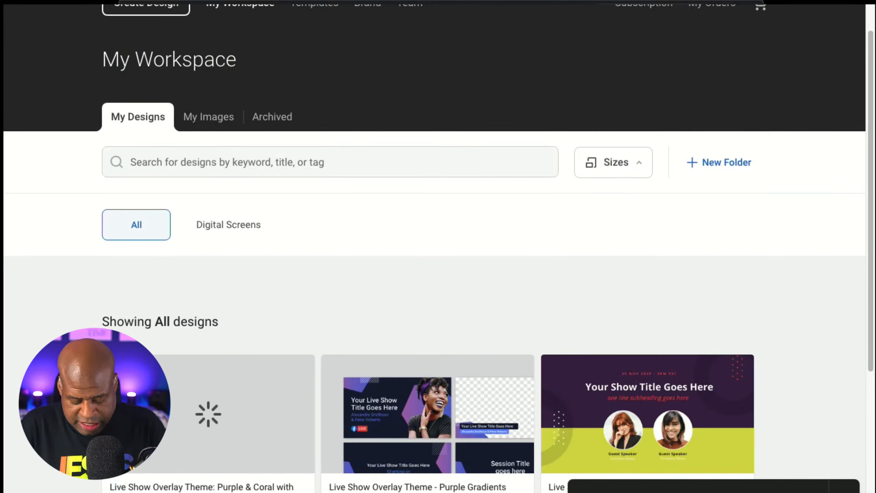
type("overlays")
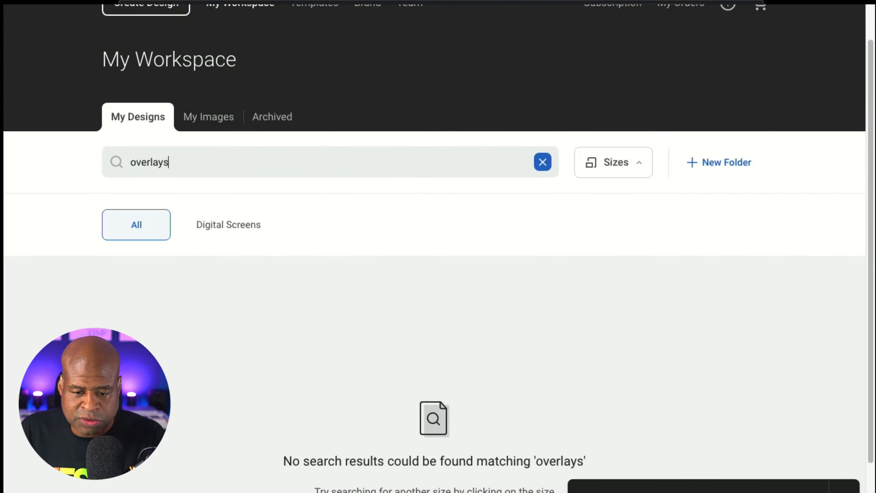
key("ctrl+a")
key("BackSpace")
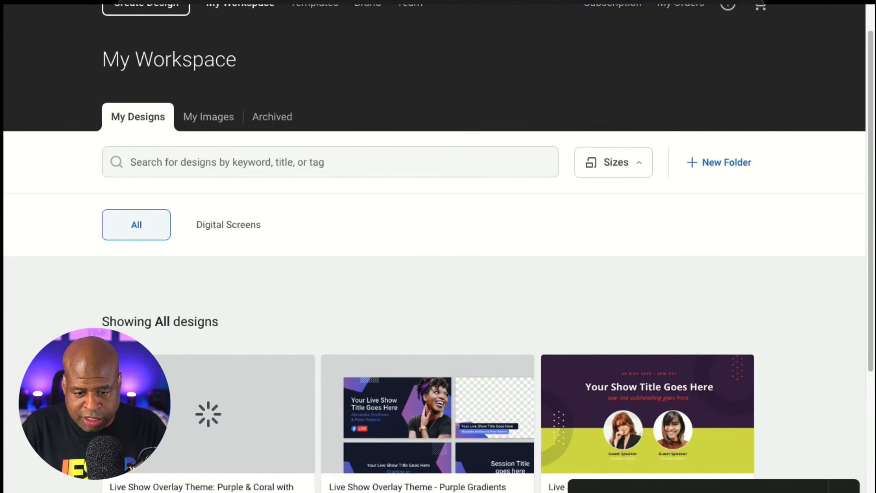
type("overlay")
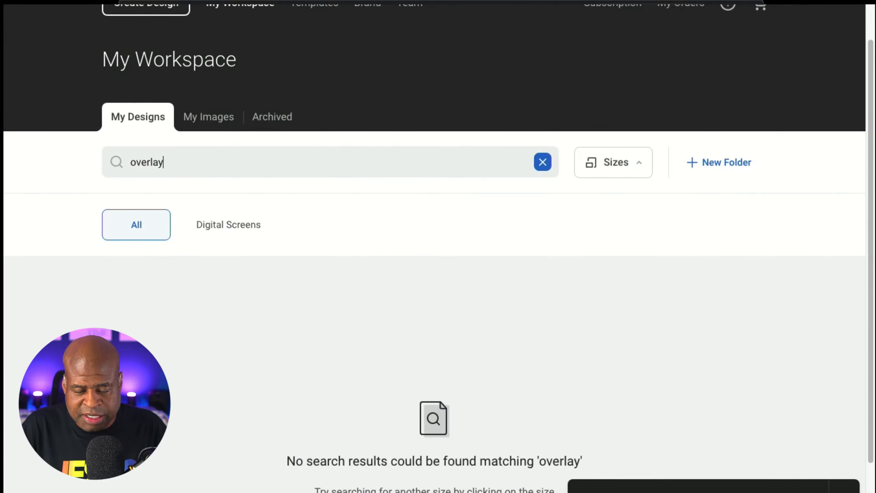
scroll(438, 248, "down", 5)
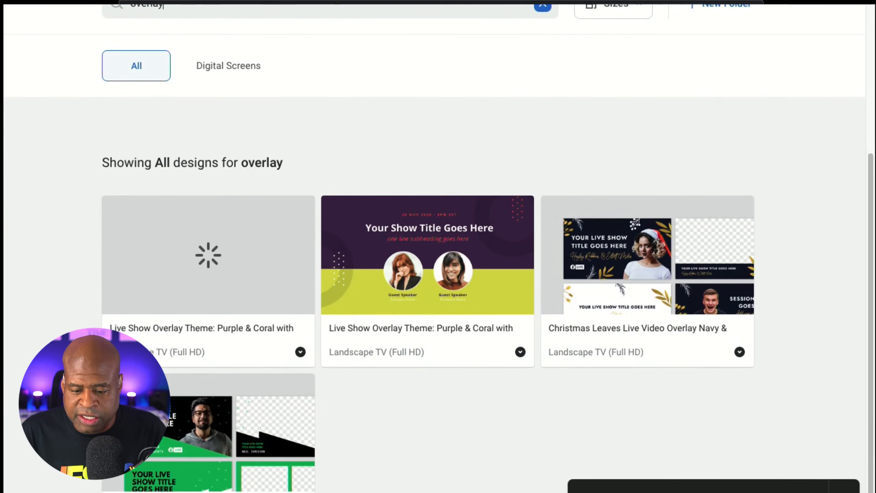
Step: Replace the search term for the saved designs with "live"
scroll(439, 249, "up", 7)
key("super+a")
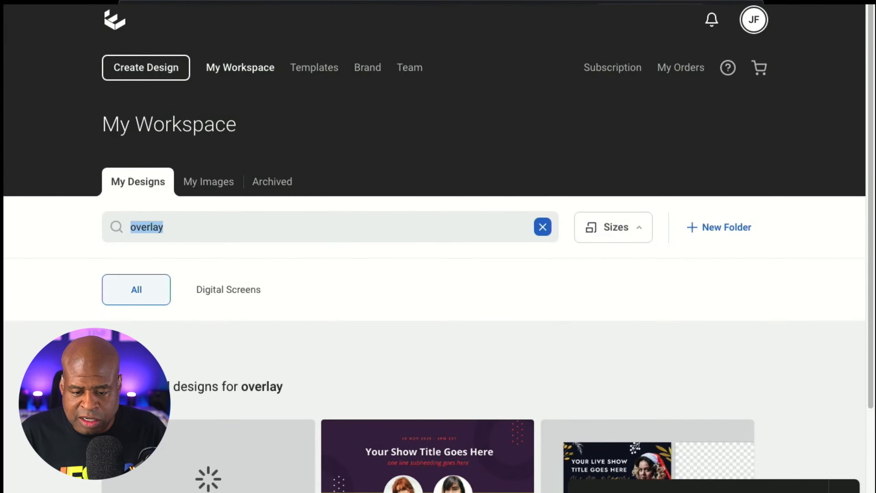
type("live")
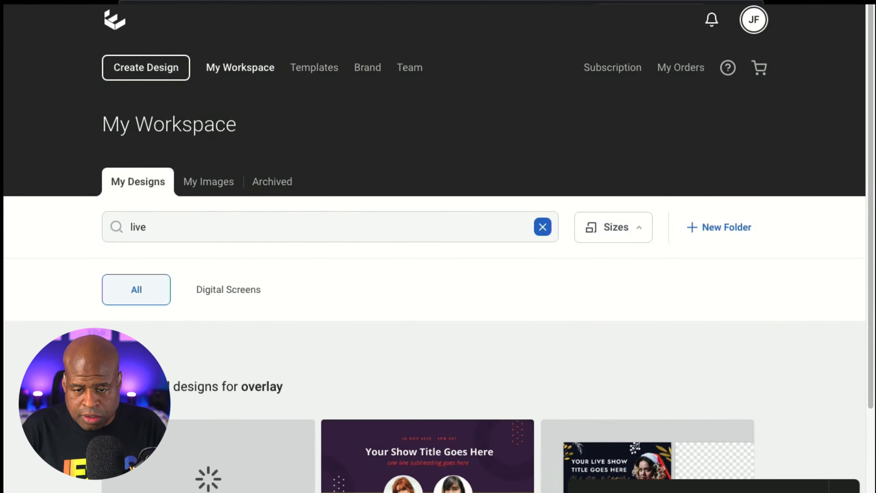
Step: Open Easil's template library and search all templates for "live streaming overlays"
left_click(314, 67)
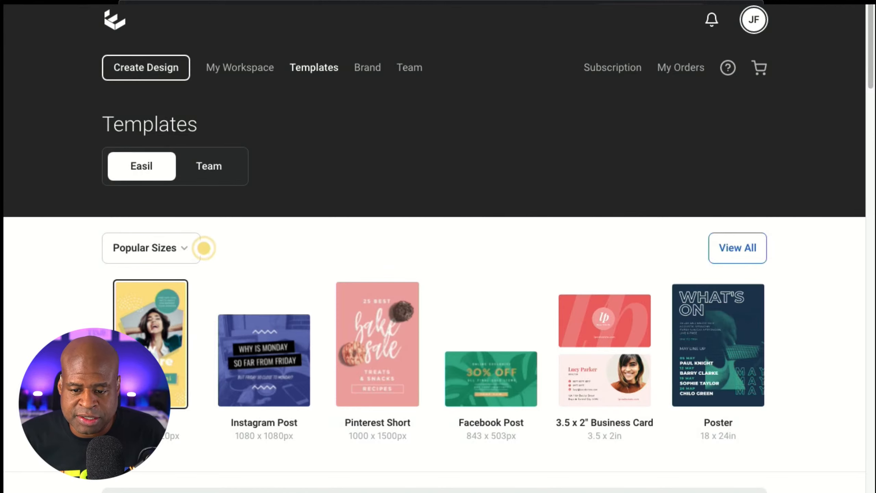
scroll(204, 248, "down", 3)
scroll(438, 241, "down", 3)
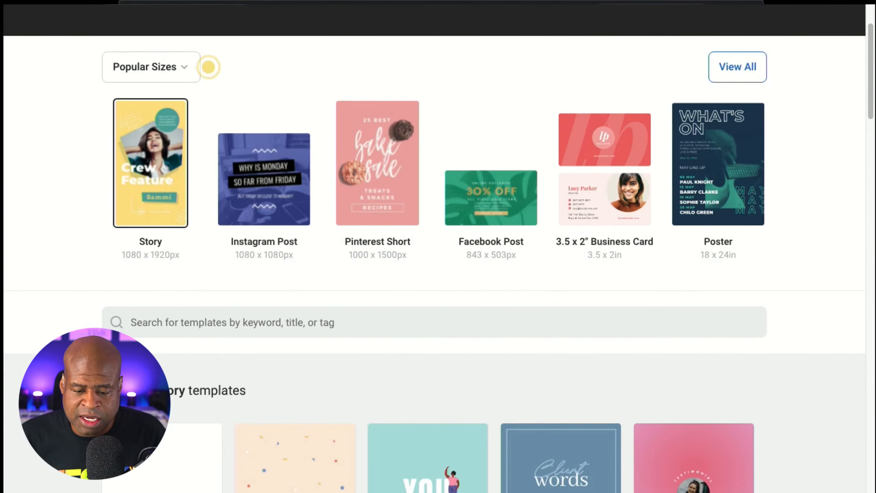
scroll(438, 242, "down", 2)
left_click(131, 248)
type("l")
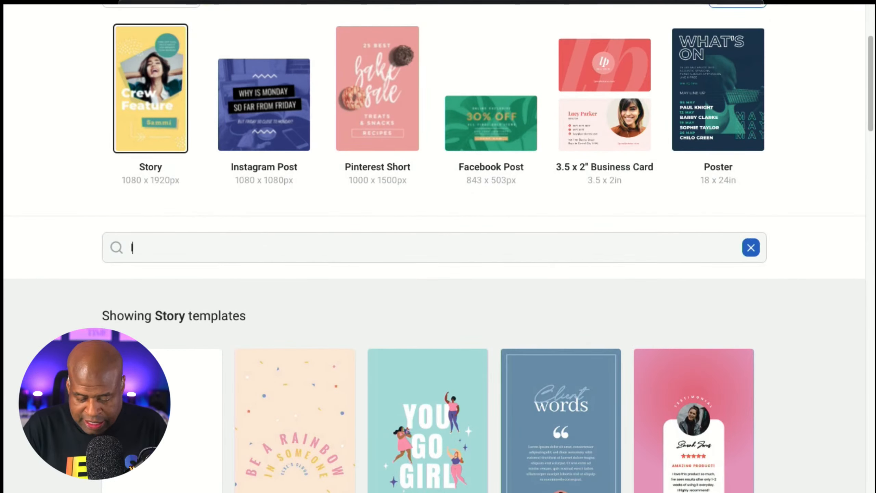
type("ive streaming oerl")
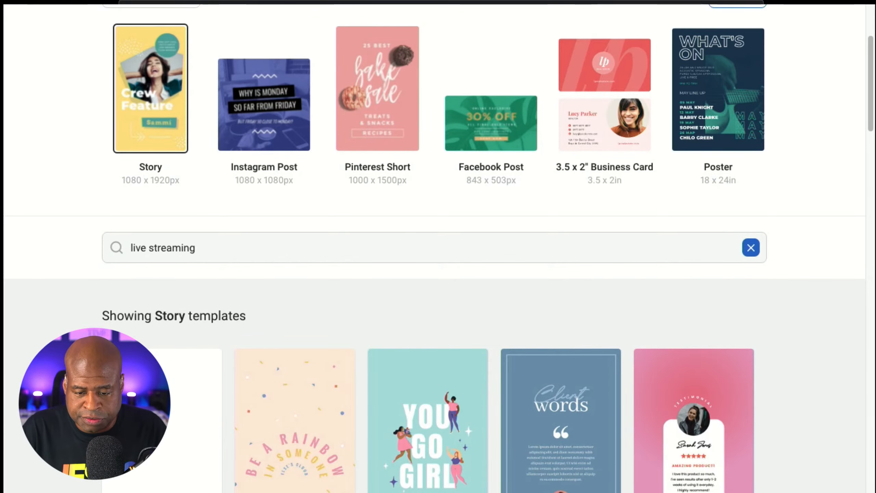
key("BackSpace")
key("BackSpace")
key("BackSpace")
type("verlays")
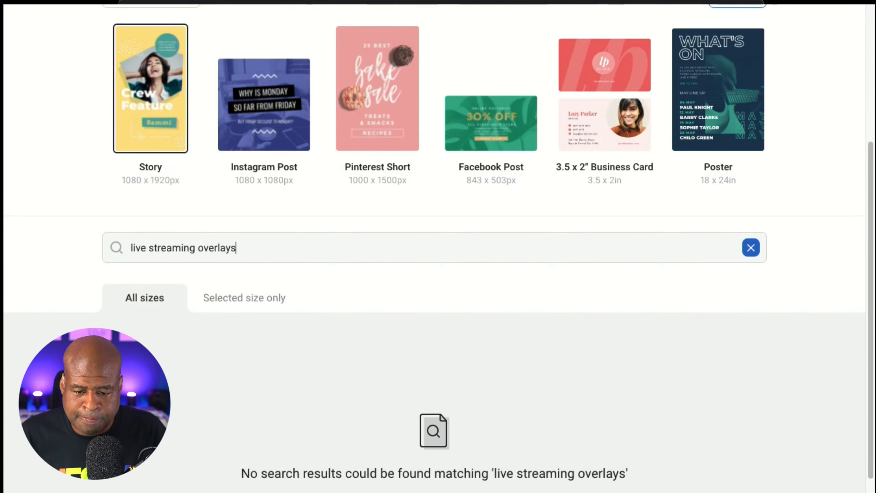
Step: Shorten the template search term to "overlays"
left_click_drag(131, 248, 198, 248)
key("BackSpace")
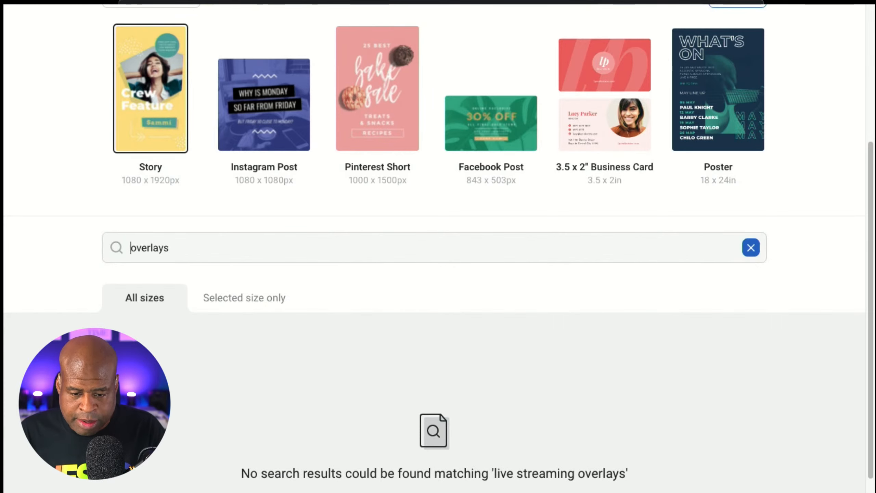
scroll(434, 248, "up", 1)
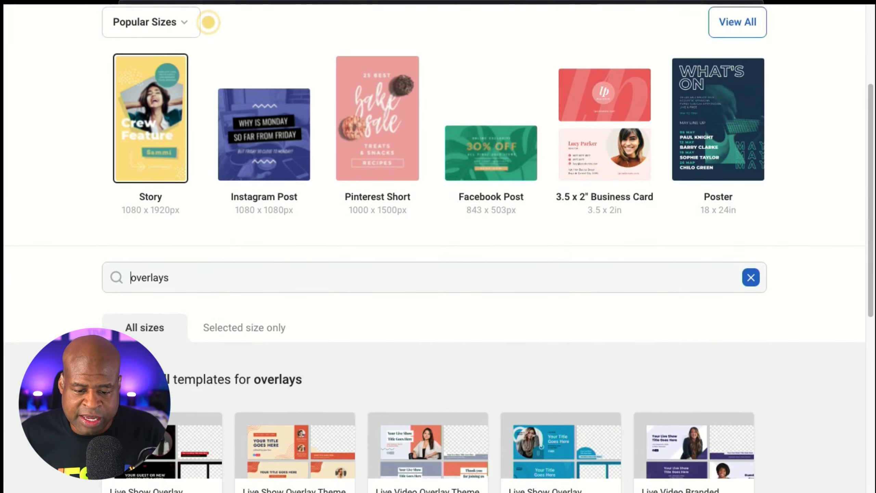
Step: Browse the live show overlay templates in the search results and compare their styles
scroll(434, 249, "down", 2)
scroll(434, 248, "down", 4)
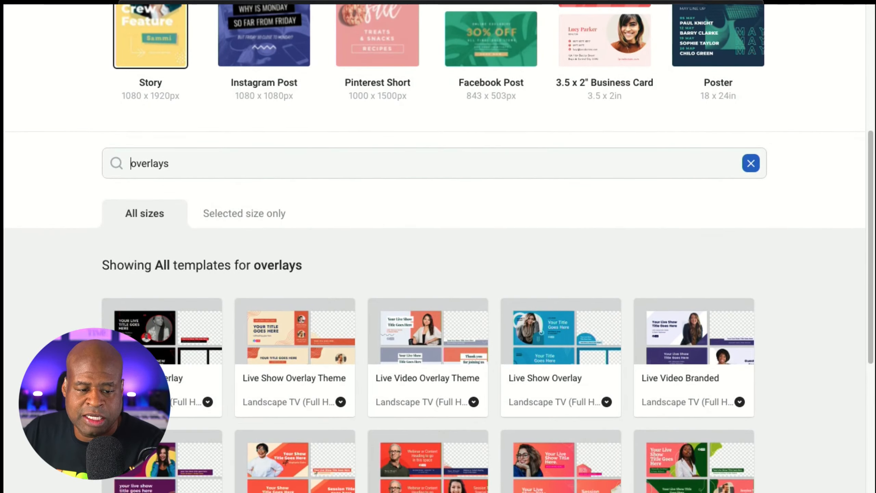
scroll(435, 249, "down", 5)
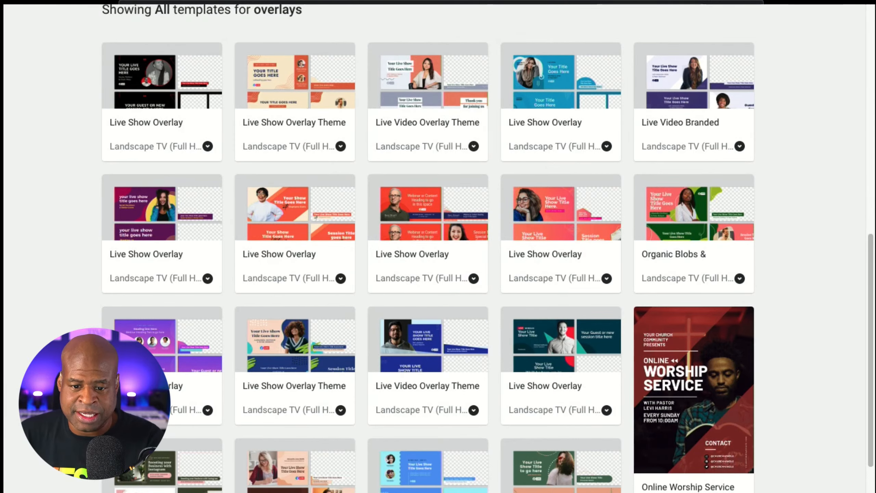
scroll(438, 248, "down", 2)
scroll(438, 248, "down", 2)
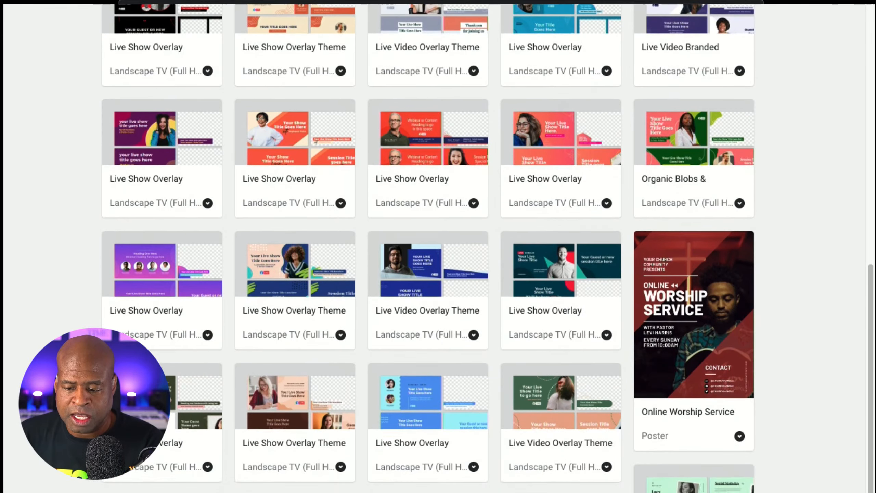
scroll(438, 248, "down", 2)
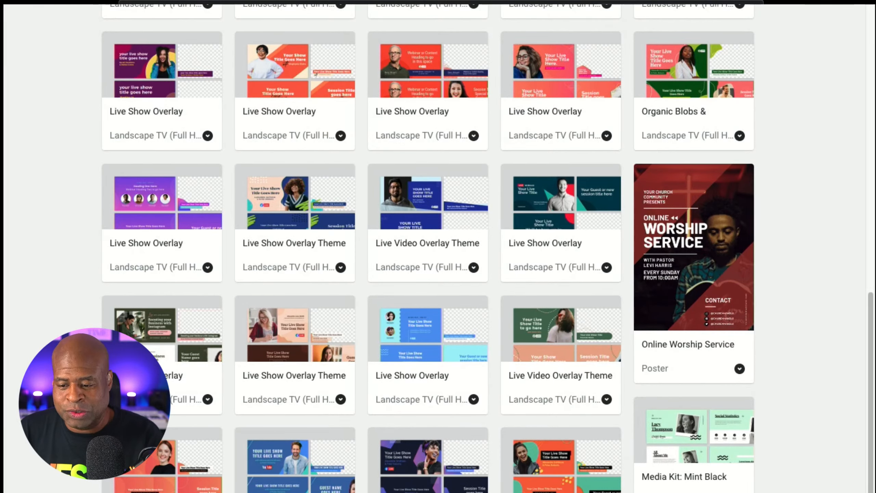
scroll(438, 248, "down", 5)
scroll(438, 248, "up", 10)
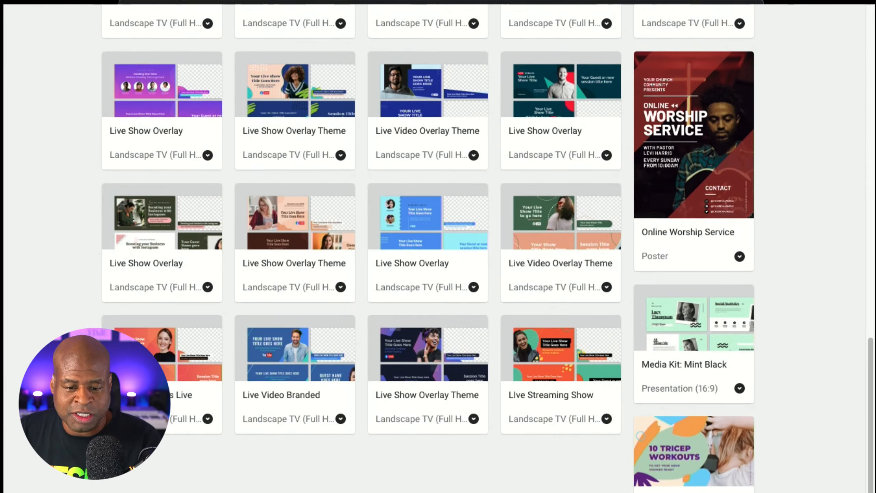
scroll(438, 248, "down", 3)
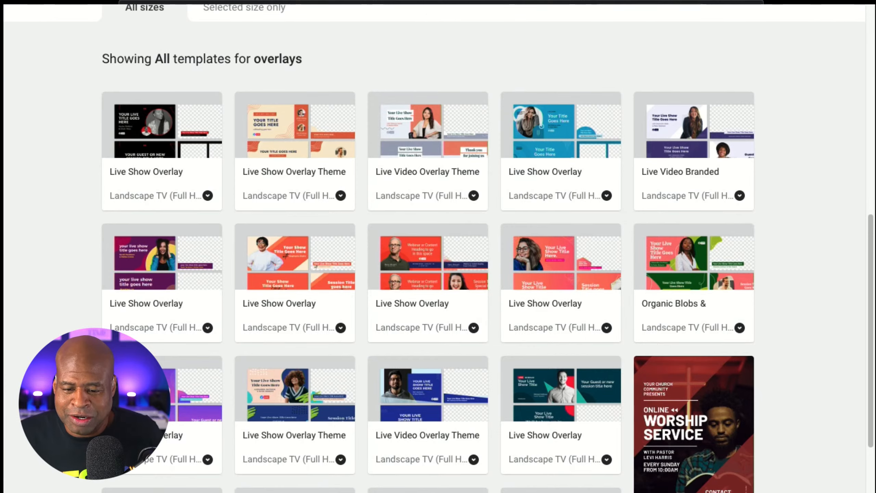
Step: Open the "Live Show Overlay Theme: Black and Red with Circles & Triangles" template as an editable design
left_click(161, 138)
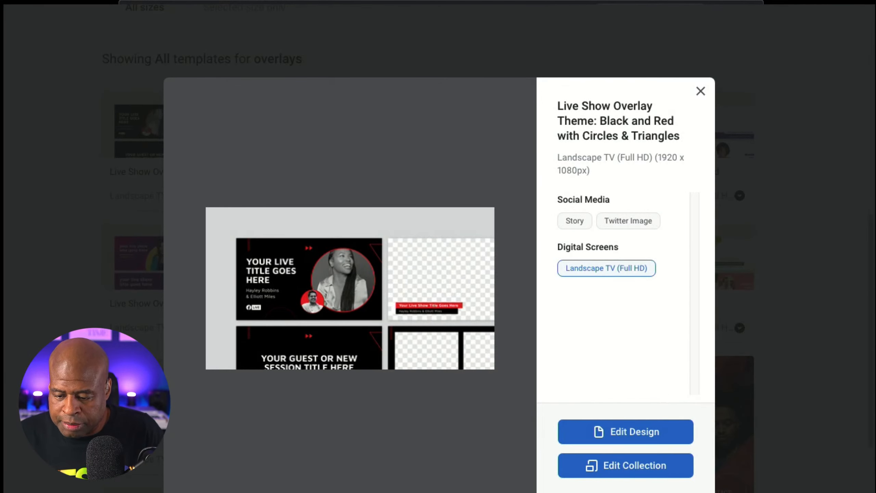
left_click(625, 431)
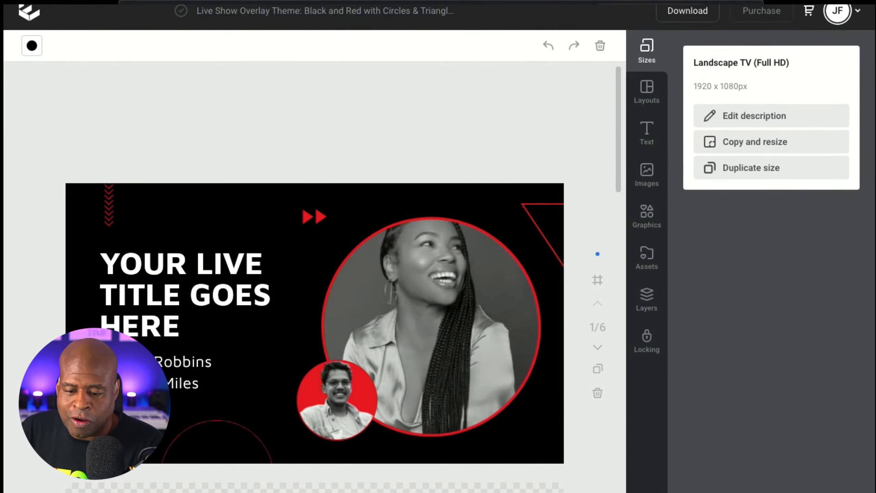
Step: Review the black and red theme's pages, including the title screens, lower thirds, two-person frame and thank-you page
scroll(314, 276, "down", 3)
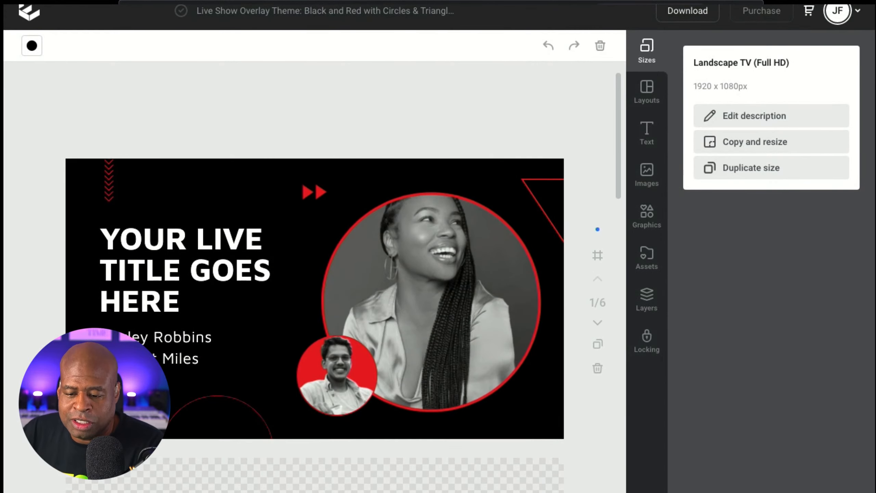
scroll(314, 276, "down", 1)
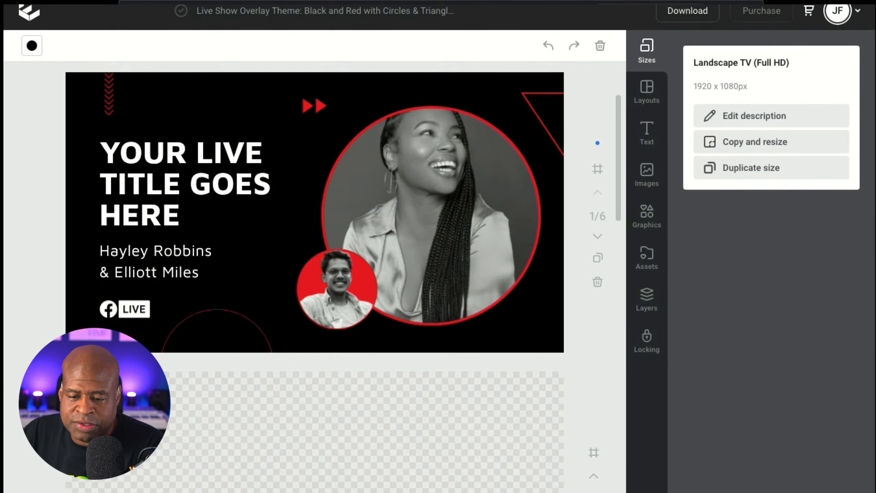
scroll(315, 277, "down", 3)
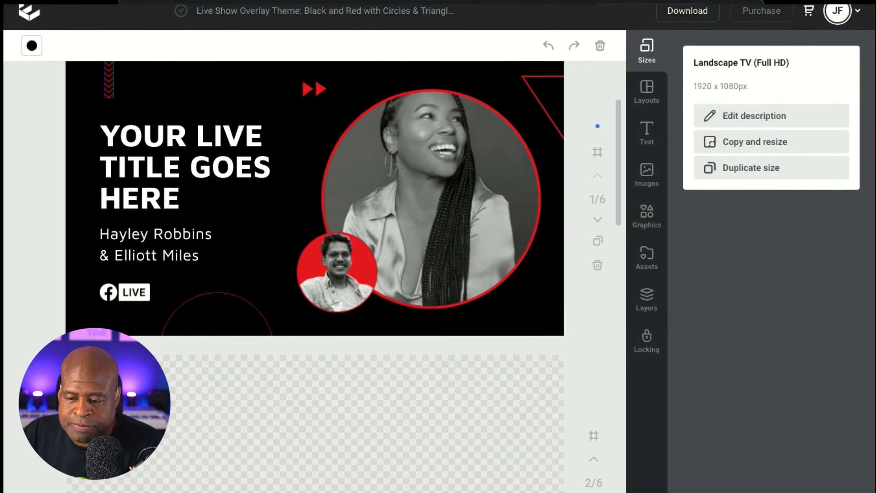
scroll(314, 276, "down", 6)
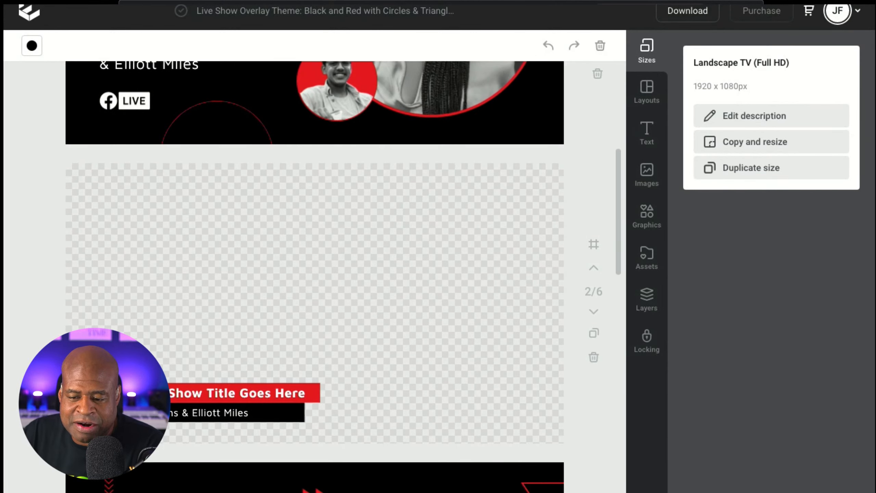
scroll(315, 277, "down", 7)
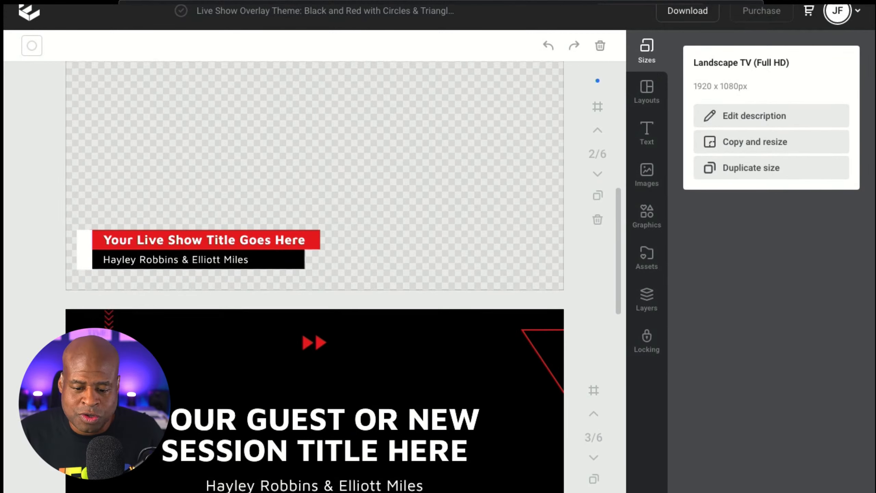
scroll(315, 277, "down", 15)
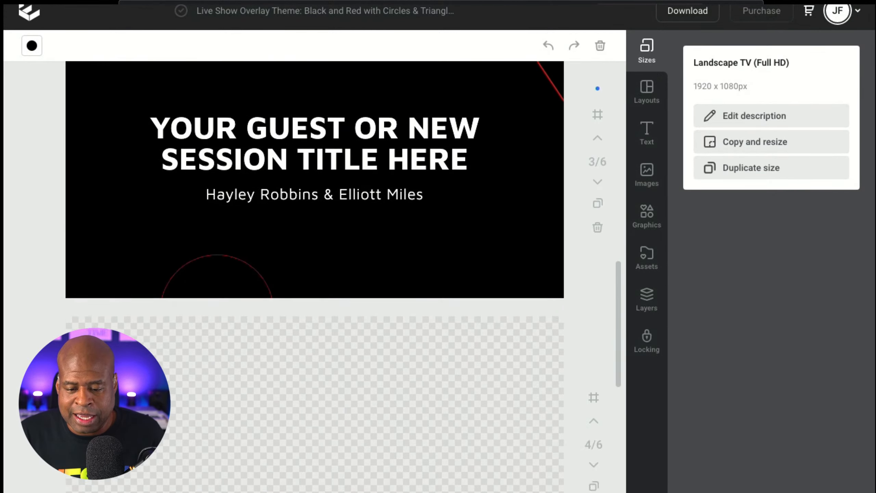
scroll(315, 276, "down", 7)
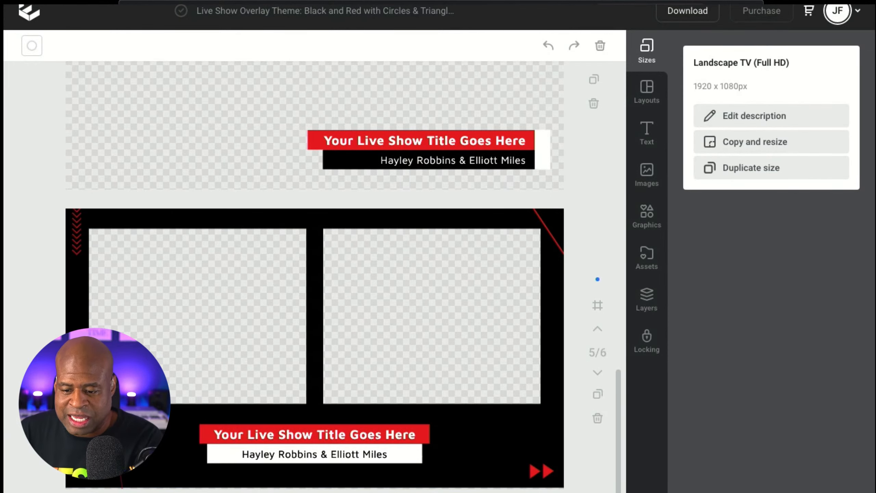
scroll(314, 276, "down", 6)
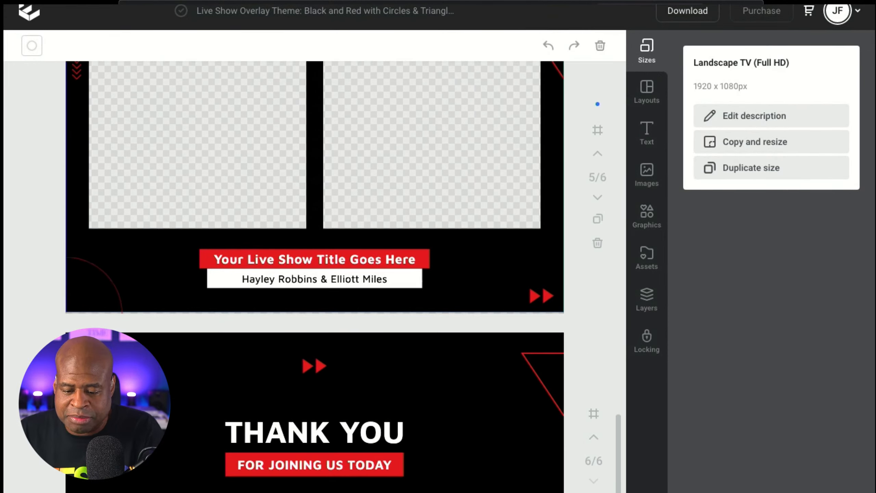
scroll(314, 276, "down", 4)
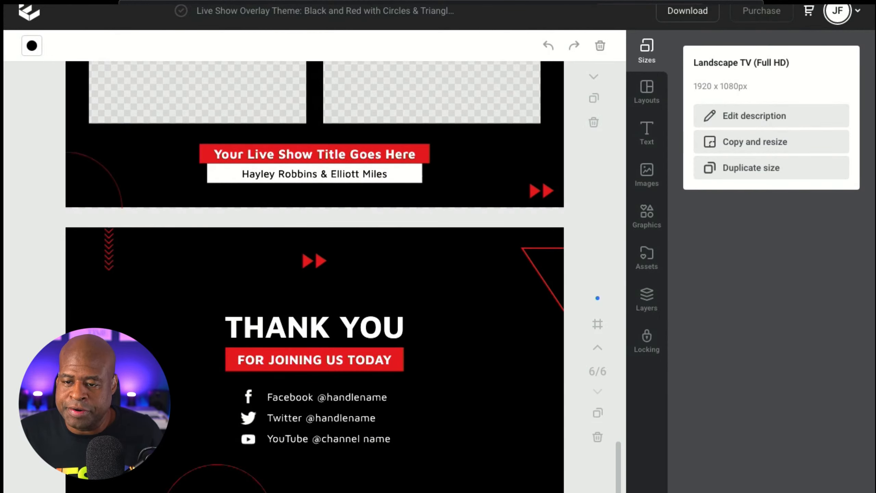
scroll(314, 277, "up", 20)
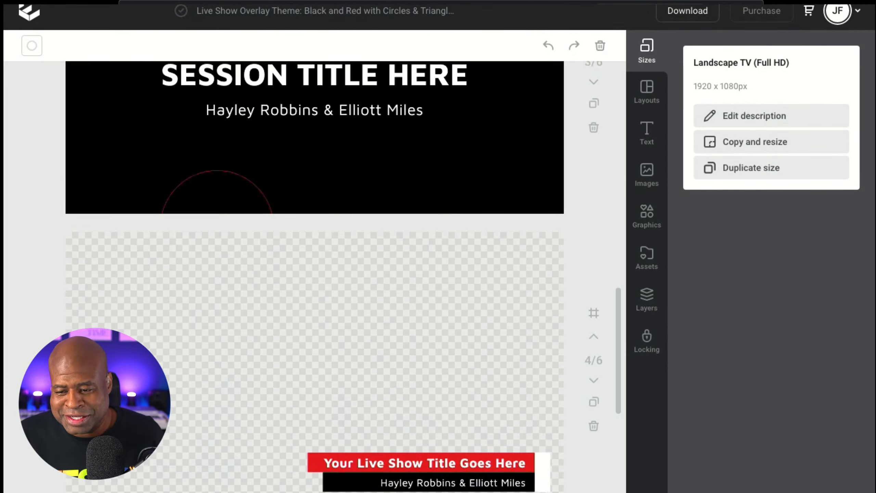
scroll(315, 297, "up", 2)
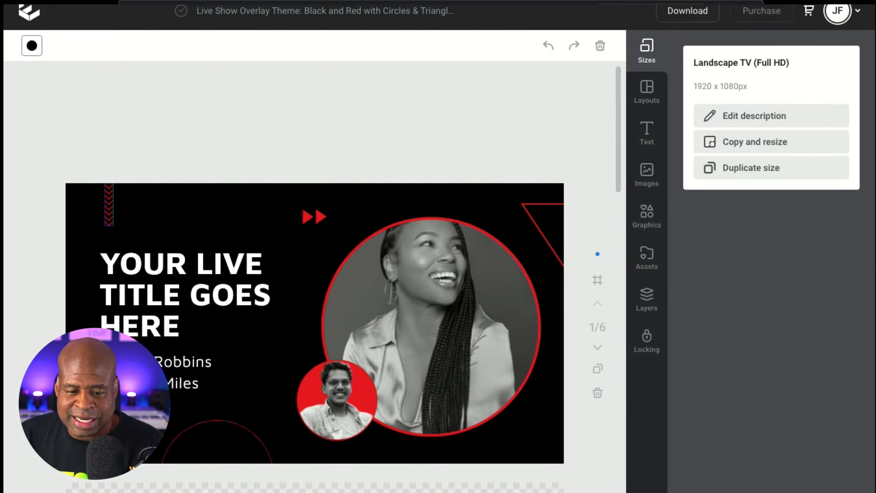
Step: Try light blue and brown image colors as the first page's background and restore the black template color
left_click(32, 45)
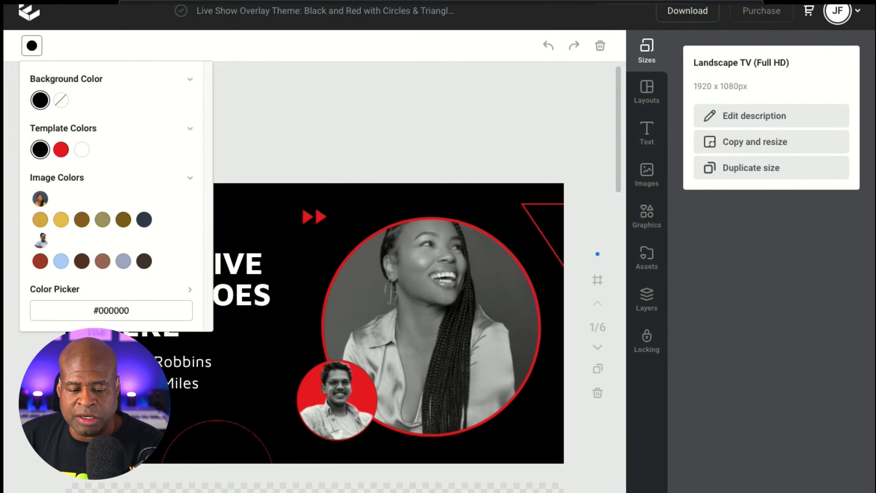
left_click(61, 261)
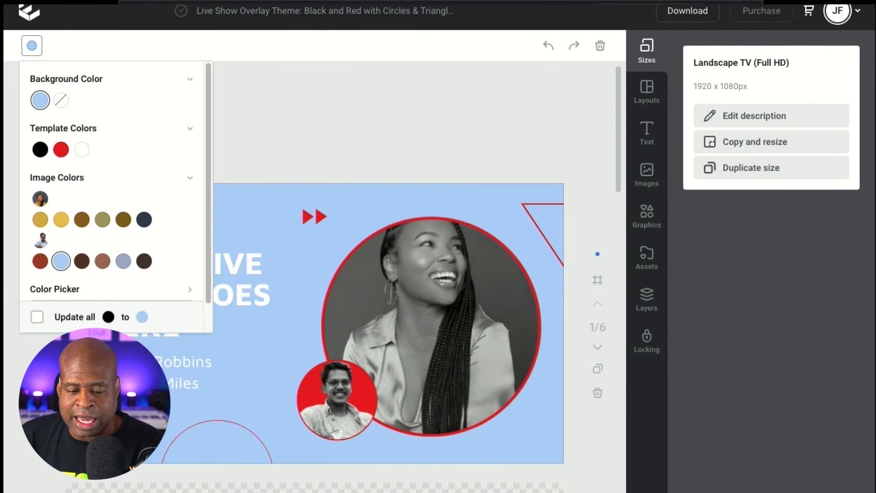
left_click(102, 261)
left_click(144, 261)
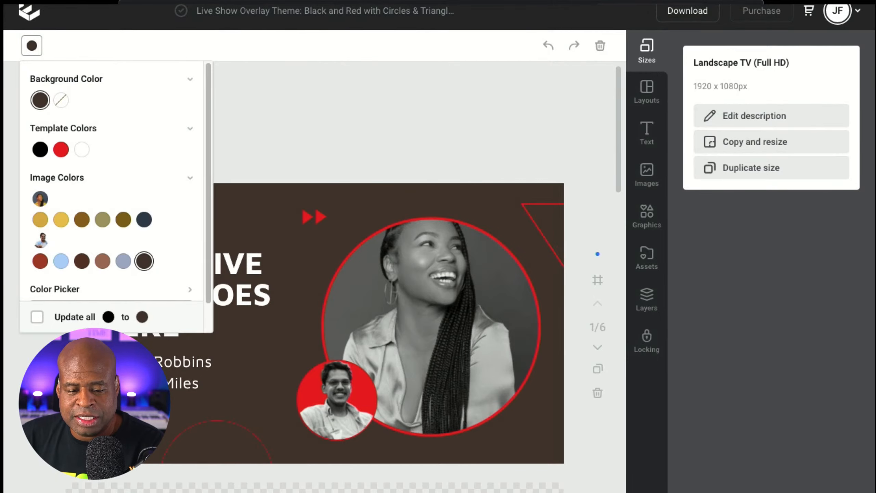
left_click(40, 149)
left_click(32, 46)
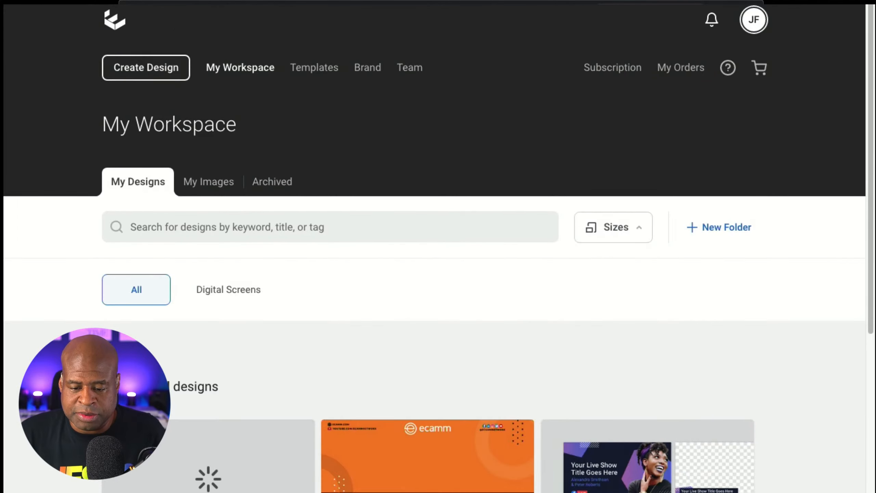
Step: Open the saved "Live Show Overlay Theme - Purple Gradients" design in the second row of the workspace designs
scroll(438, 246, "down", 10)
scroll(438, 246, "up", 2)
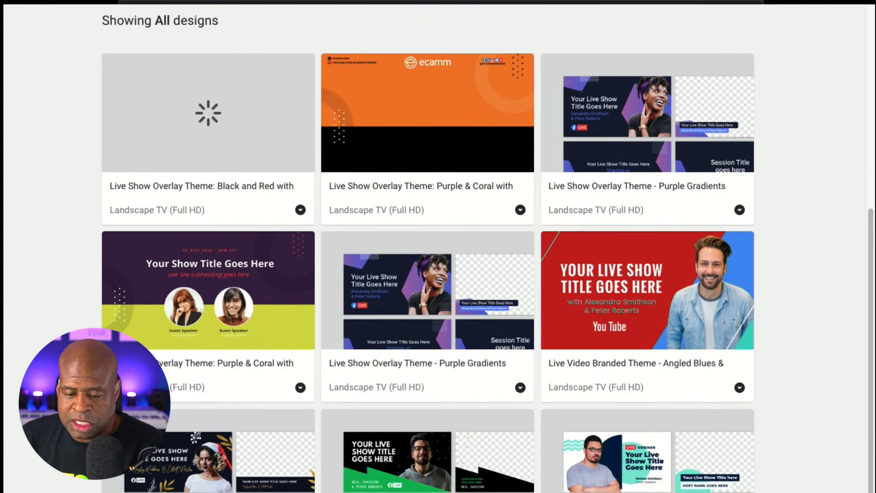
scroll(438, 247, "down", 2)
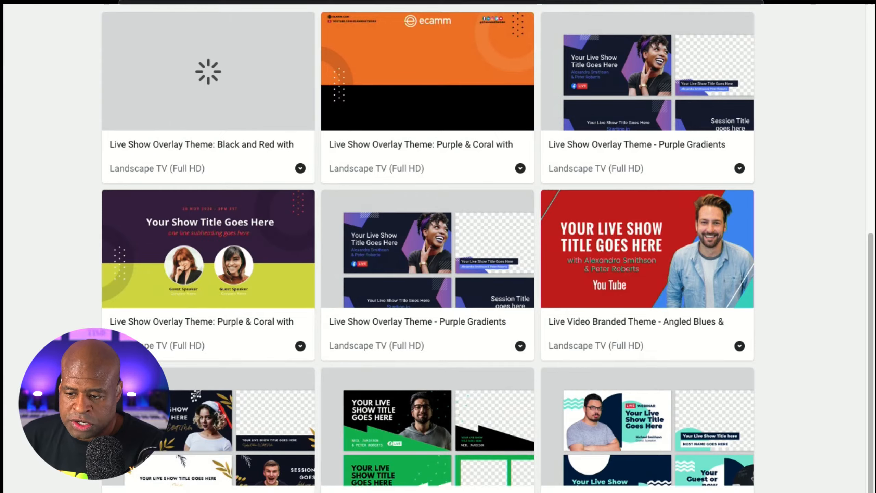
left_click(428, 249)
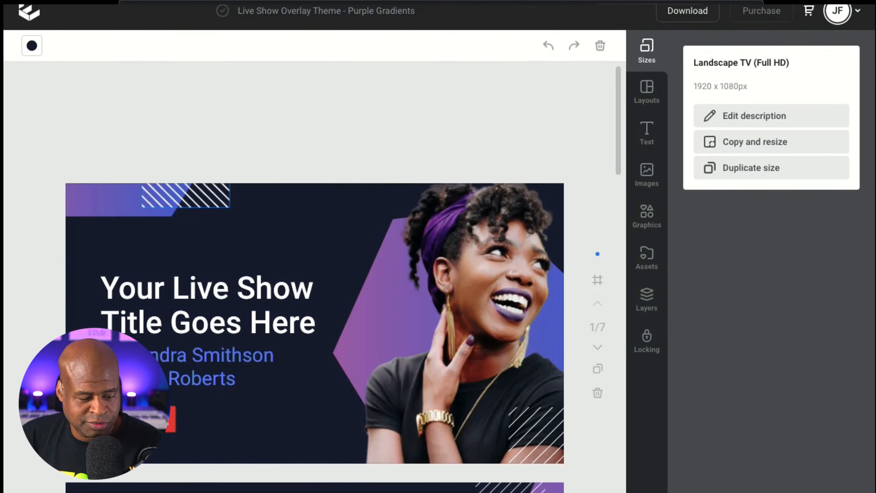
Step: Upload the presenter's 2021 headshot PNG to the My Images folder for use on the Purple Gradients title page
scroll(332, 272, "down", 2)
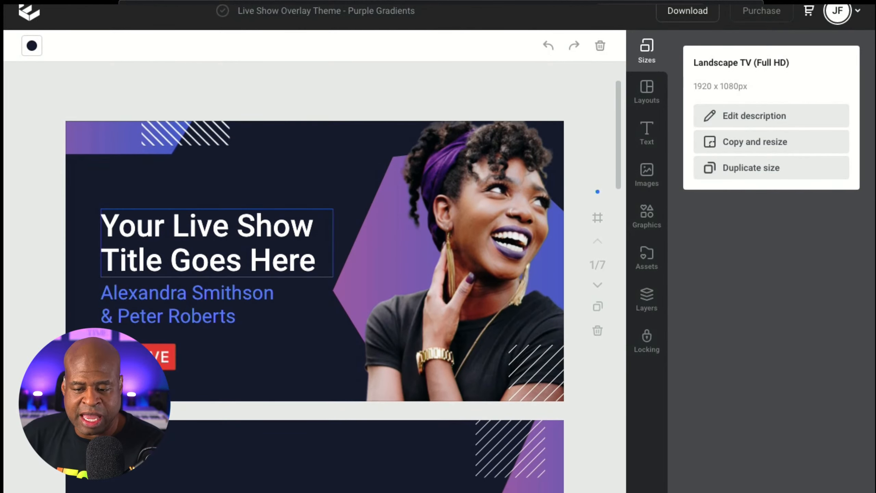
scroll(327, 256, "down", 1)
left_click(462, 242)
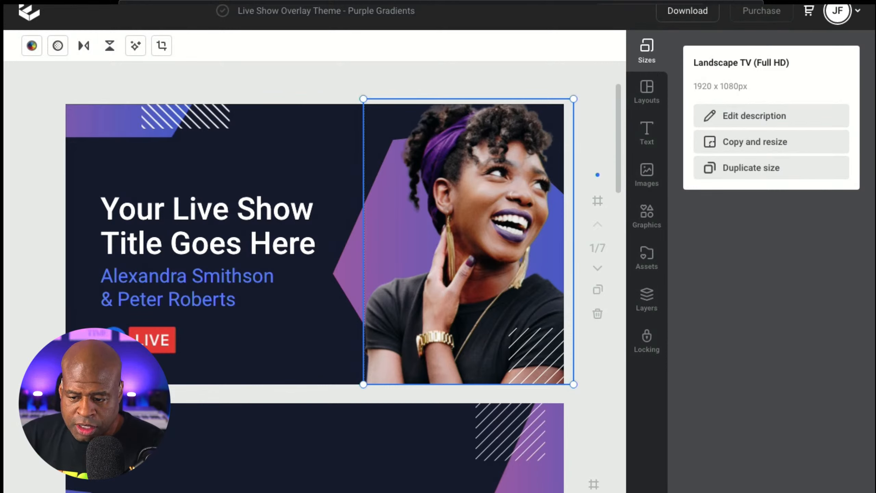
left_click(647, 174)
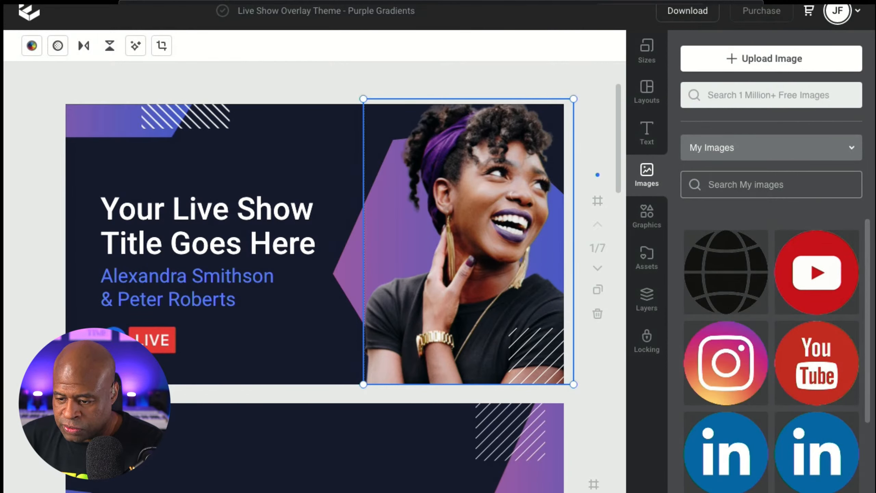
scroll(817, 276, "down", 7)
scroll(818, 276, "up", 7)
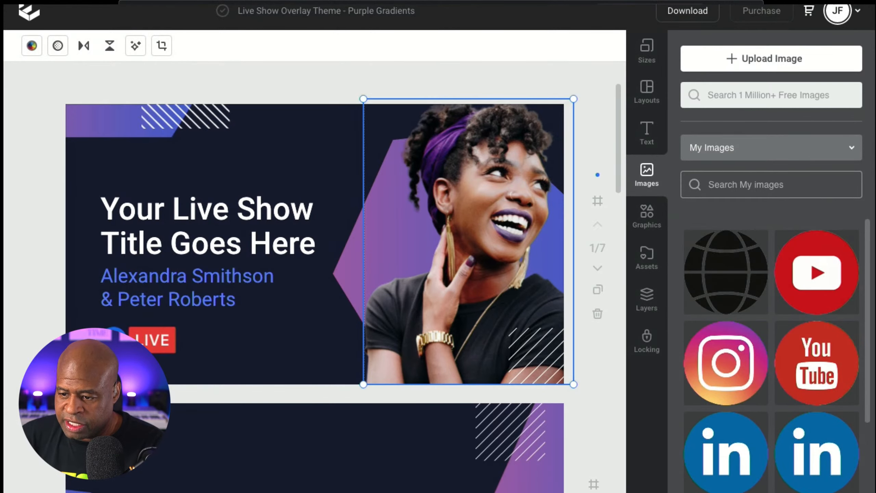
left_click(771, 59)
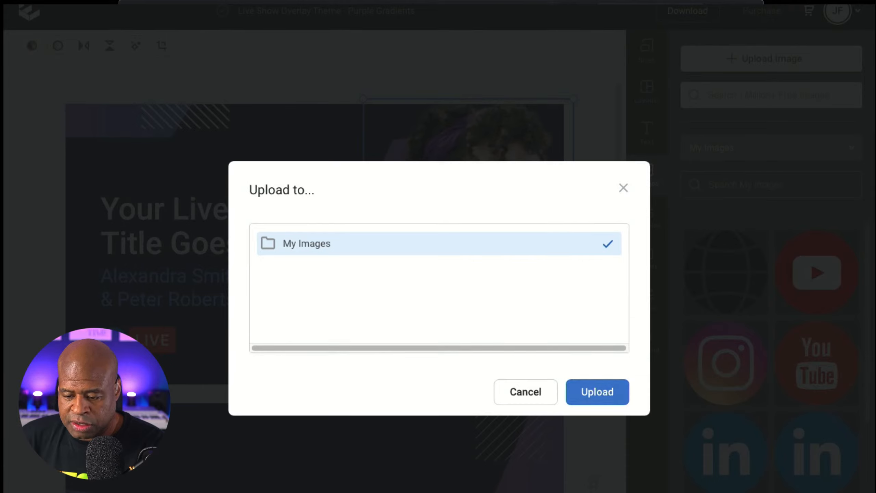
left_click(598, 392)
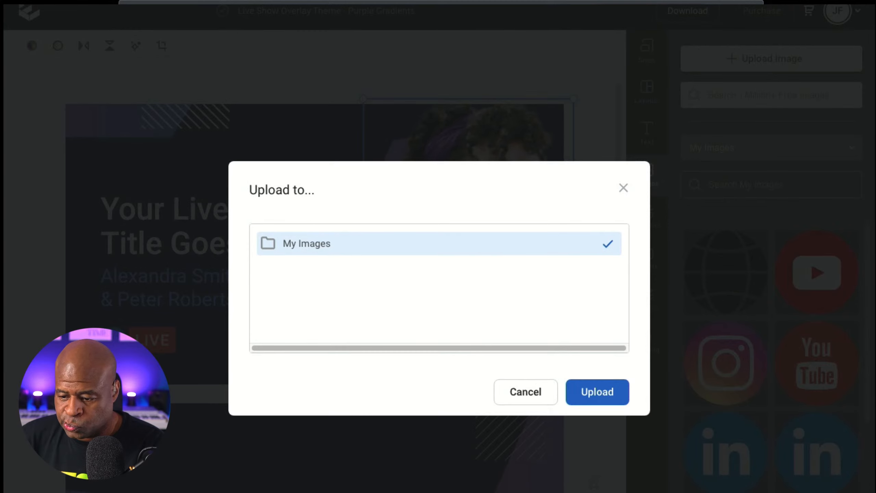
left_click(597, 392)
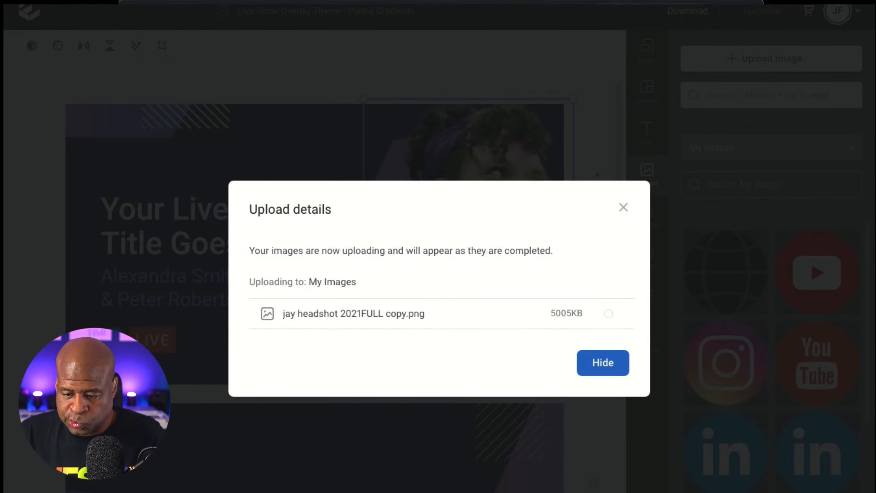
left_click(603, 362)
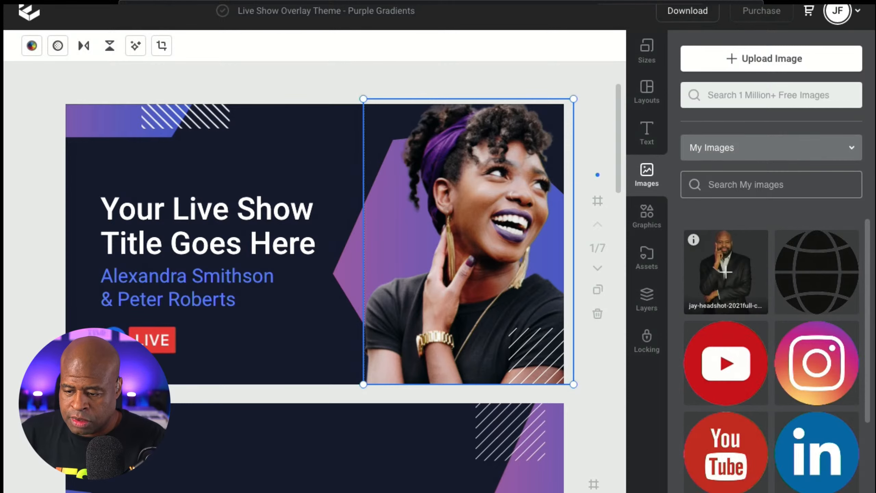
Step: Place the uploaded headshot on the first page and delete the template's photo of the woman
left_click(483, 241)
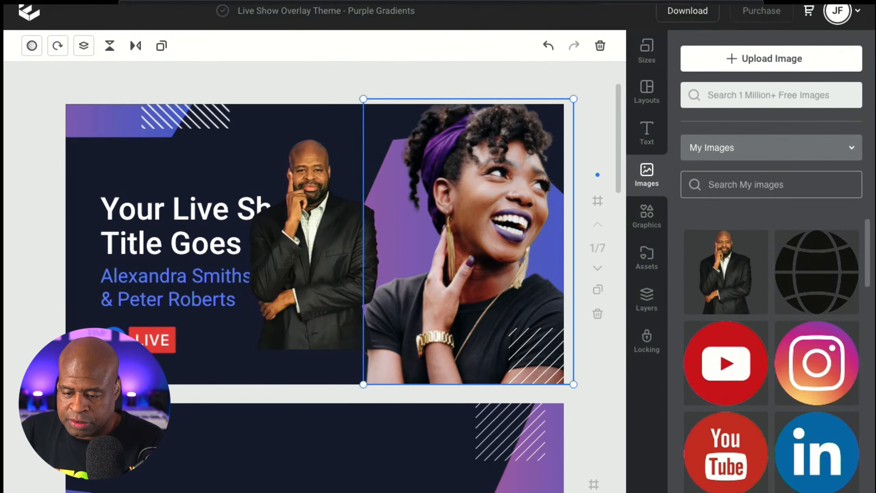
key("Delete")
Step: Enlarge the headshot to about twice its size and position it over the purple gradient shape beside the show title
left_click(315, 243)
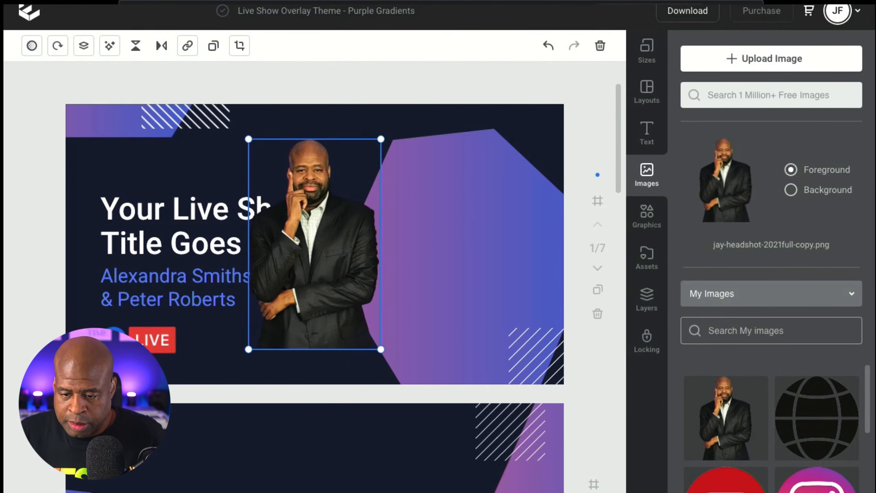
left_click_drag(381, 140, 518, 2)
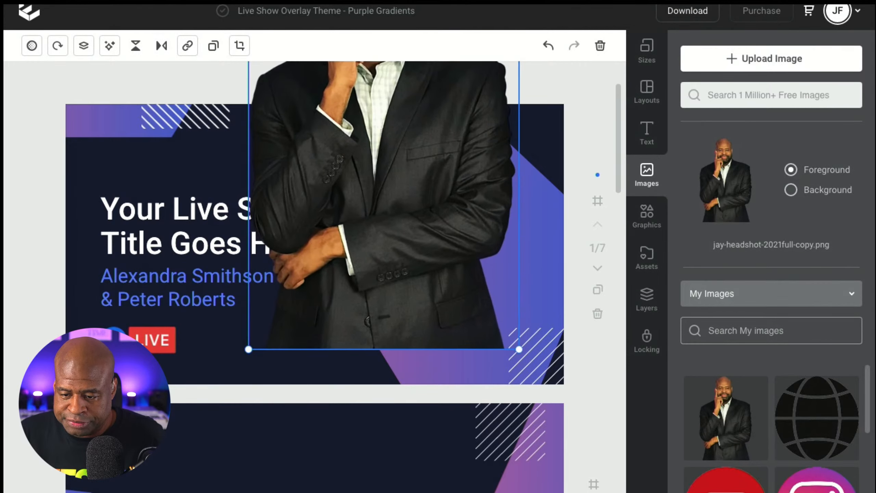
left_click_drag(396, 172, 465, 244)
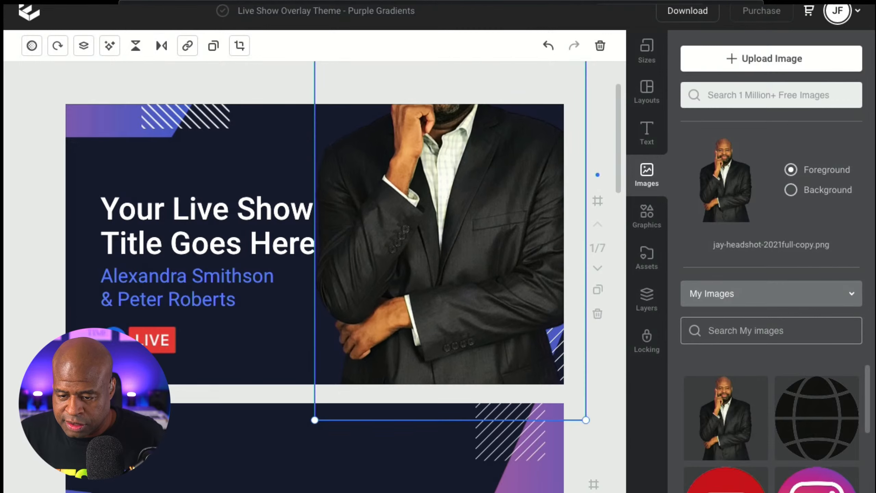
left_click(239, 45)
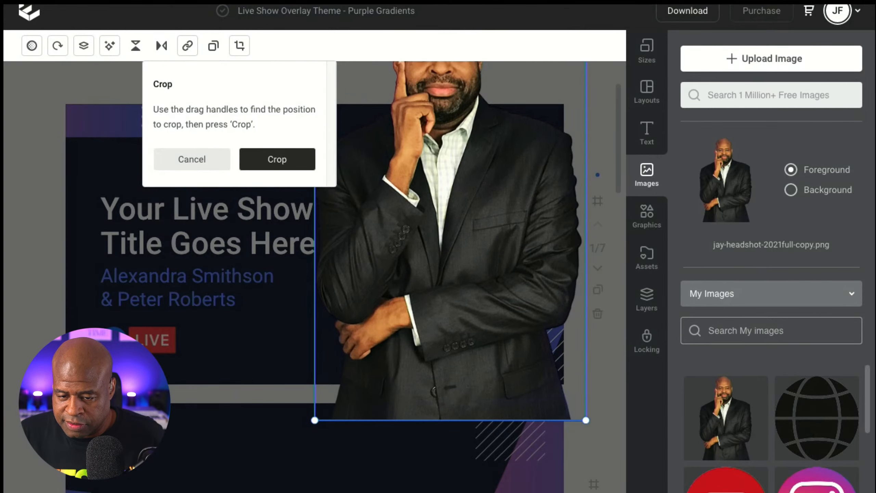
left_click(239, 46)
left_click_drag(449, 224, 449, 322)
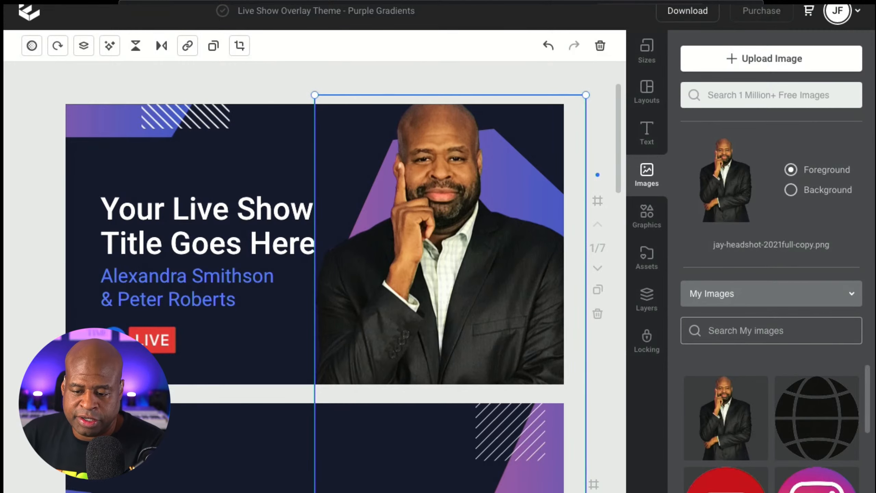
left_click_drag(448, 323, 443, 337)
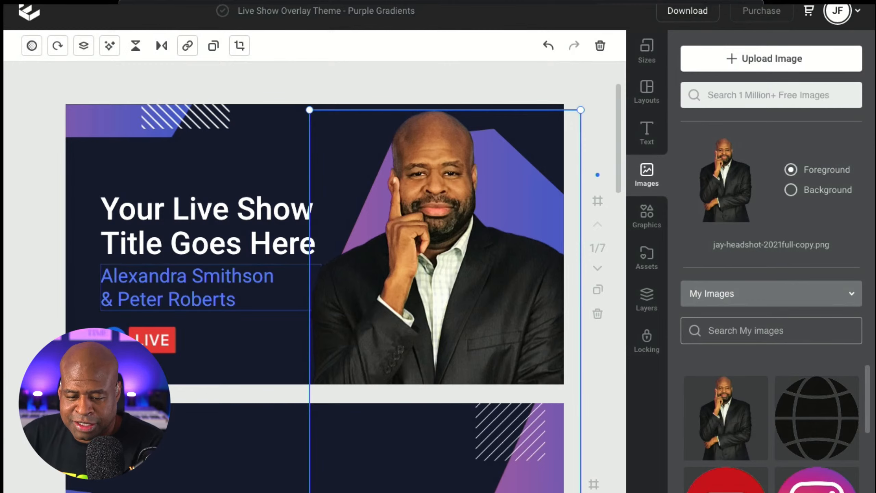
Step: Review the following pages of the Purple Gradients design, including the countdown and transparent lower-third pages, and return to the title page
scroll(311, 276, "down", 4)
scroll(310, 276, "down", 10)
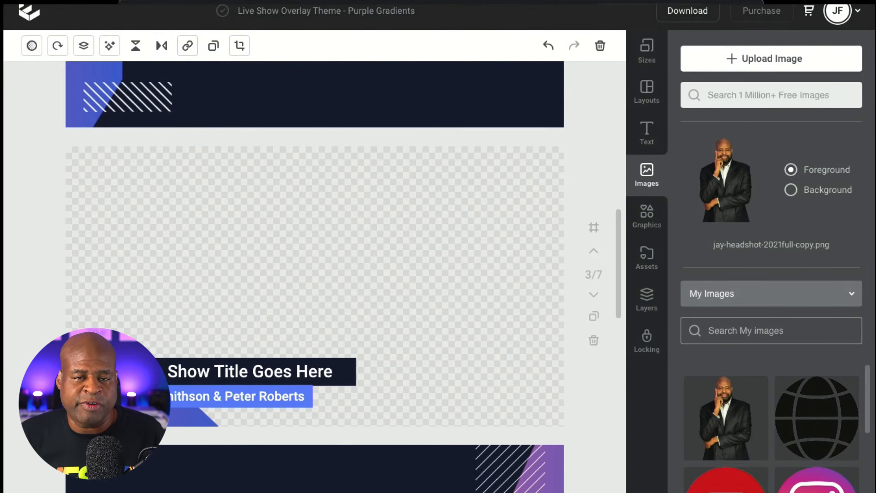
left_click(314, 276)
scroll(315, 276, "down", 20)
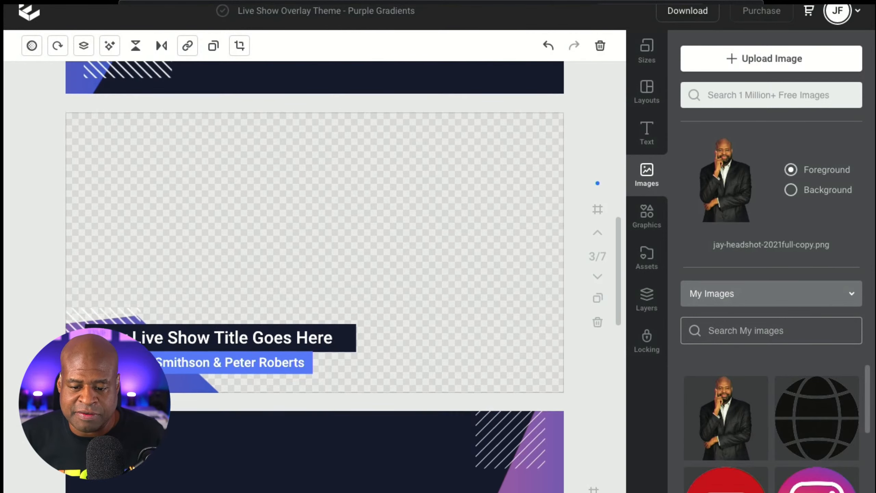
scroll(315, 276, "down", 5)
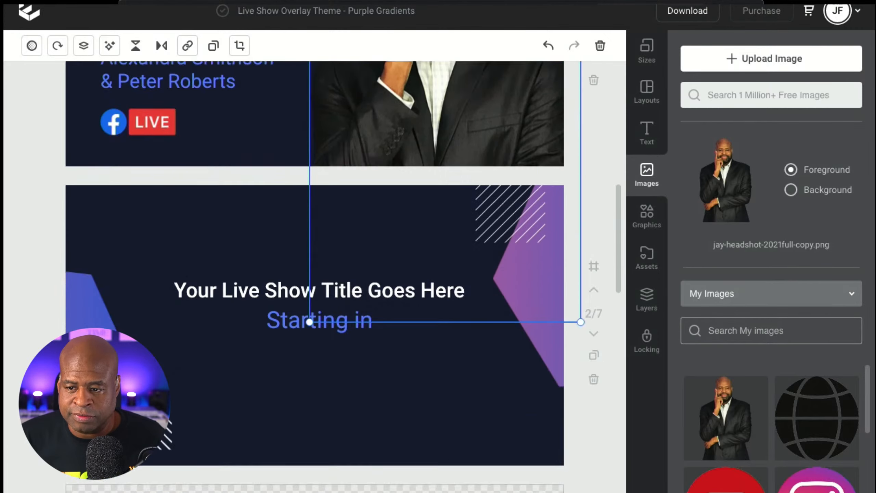
scroll(315, 276, "up", 8)
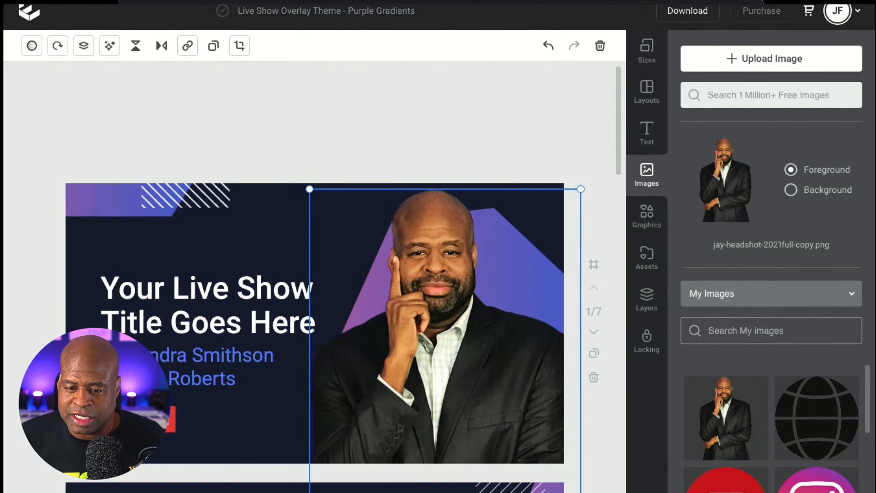
Step: Switch to Envato Elements, search all items for "live streaming" and look through the result categories down to video templates and add-ons
key("super+t")
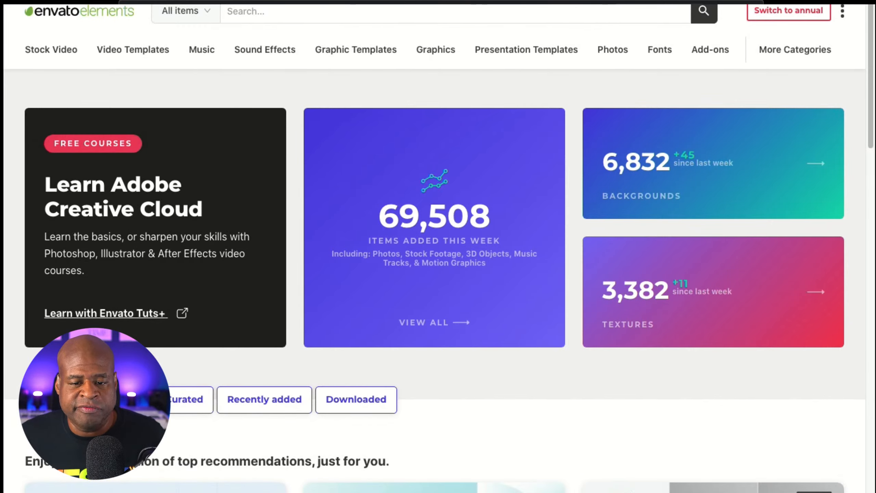
scroll(438, 242, "down", 1)
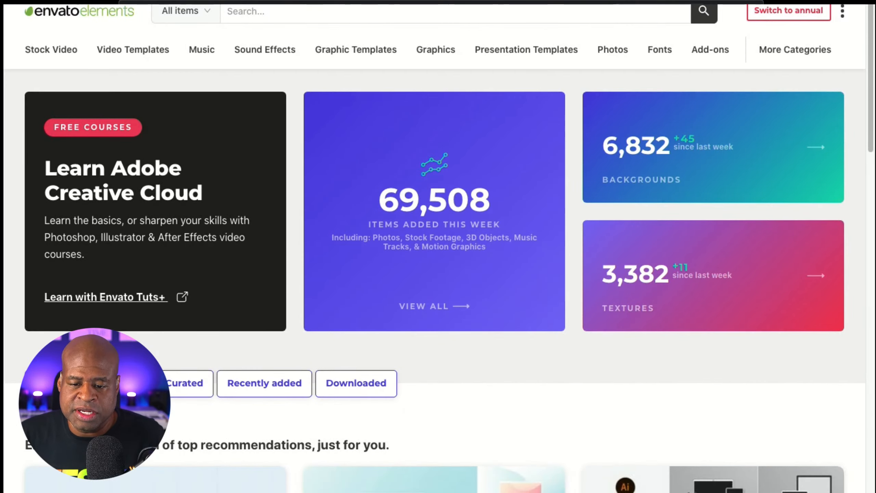
scroll(438, 241, "up", 1)
left_click(242, 11)
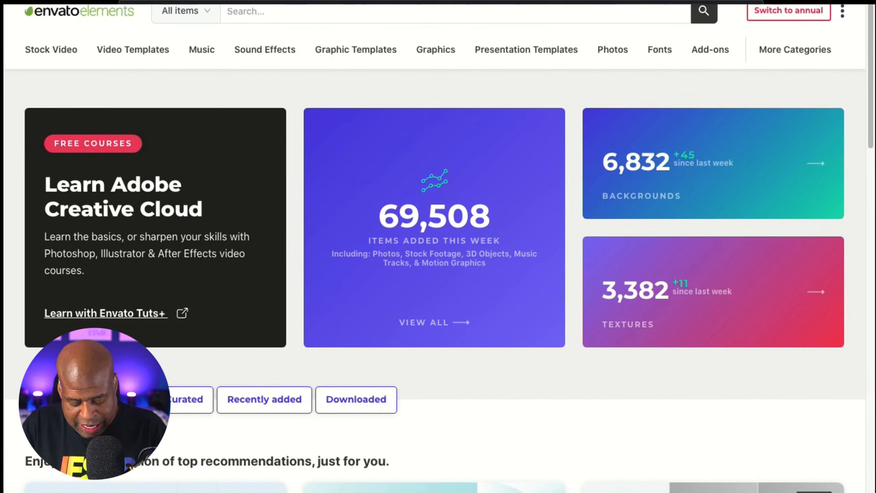
type("live streaming")
key("Return")
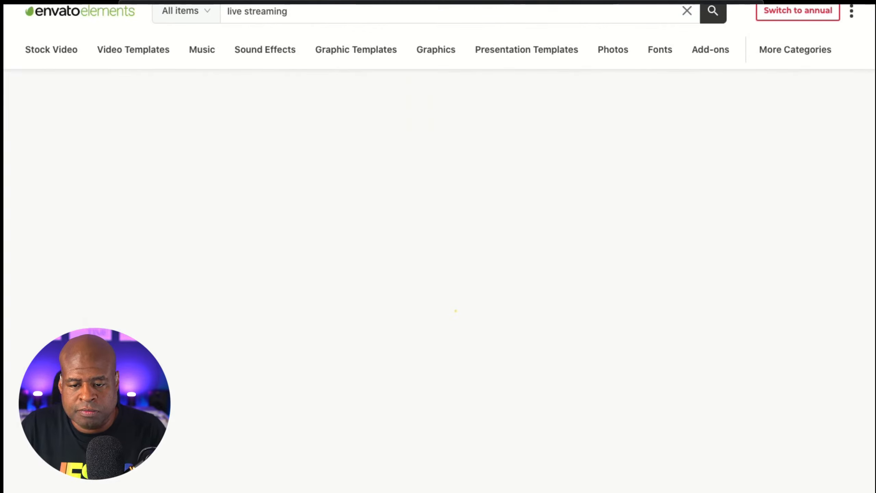
scroll(438, 276, "down", 10)
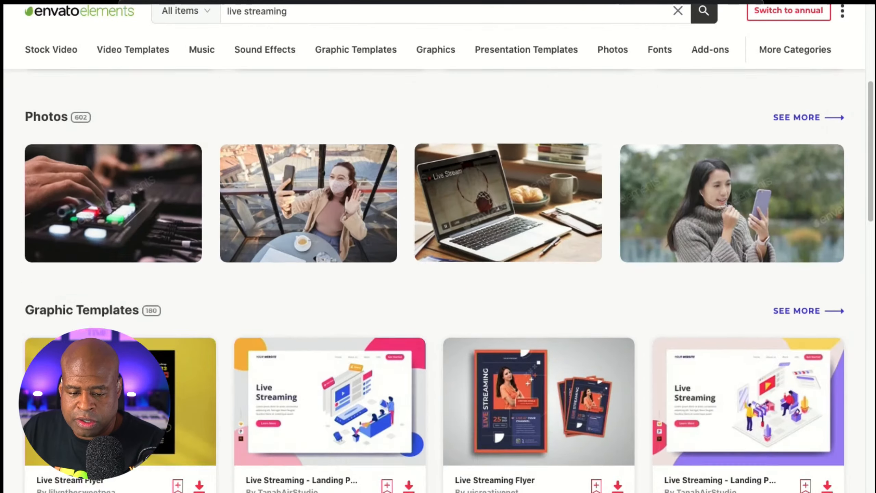
scroll(438, 276, "down", 10)
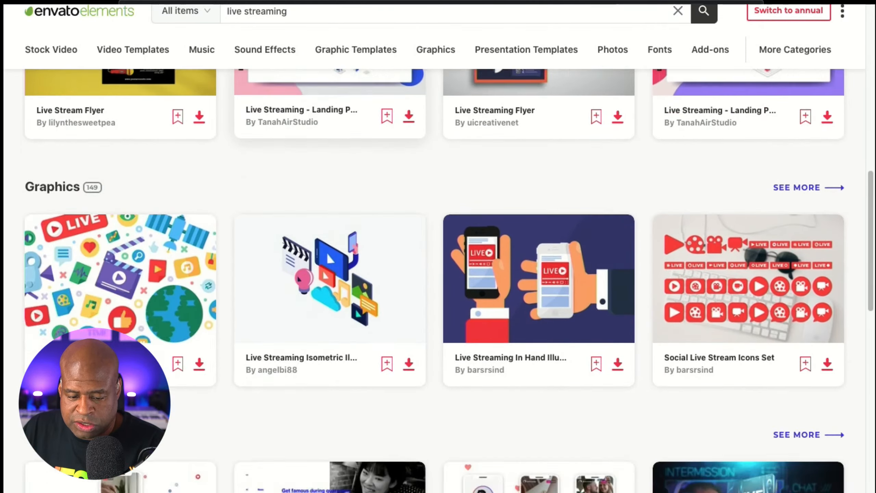
scroll(438, 277, "down", 10)
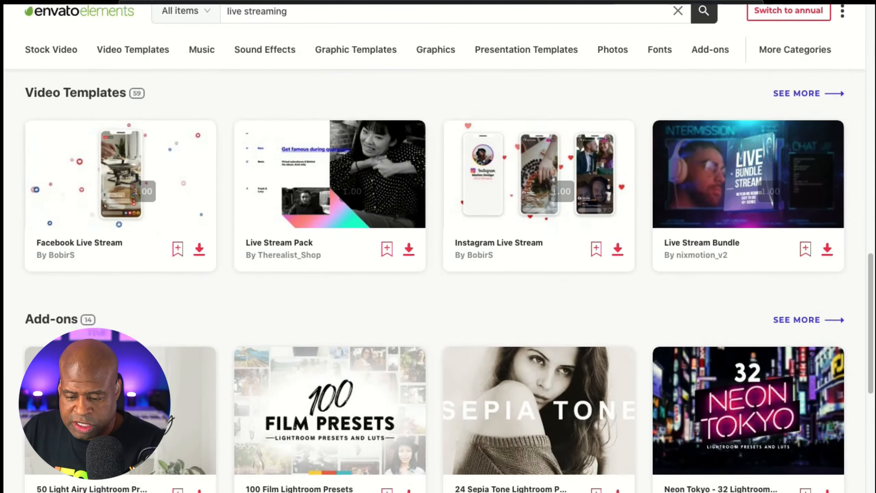
scroll(438, 276, "down", 10)
scroll(438, 276, "up", 10)
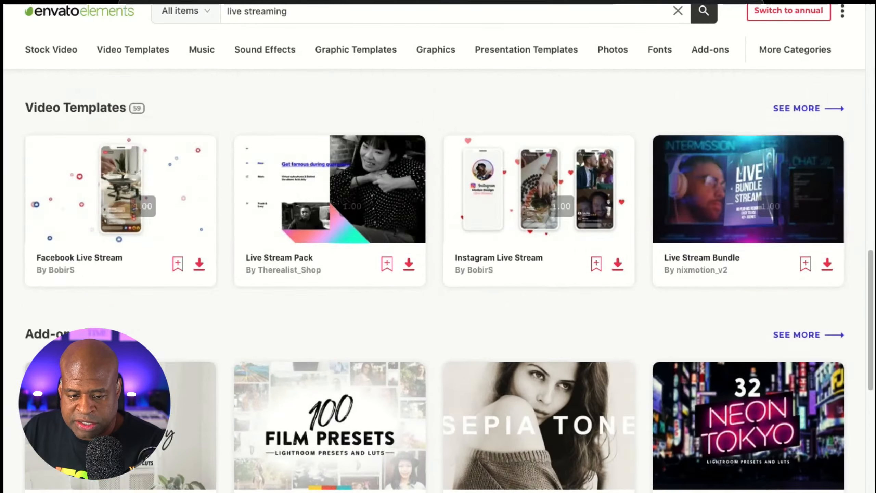
scroll(438, 276, "up", 15)
Step: Search Envato Elements for "overlays" and narrow the results to graphic templates
left_click(257, 11)
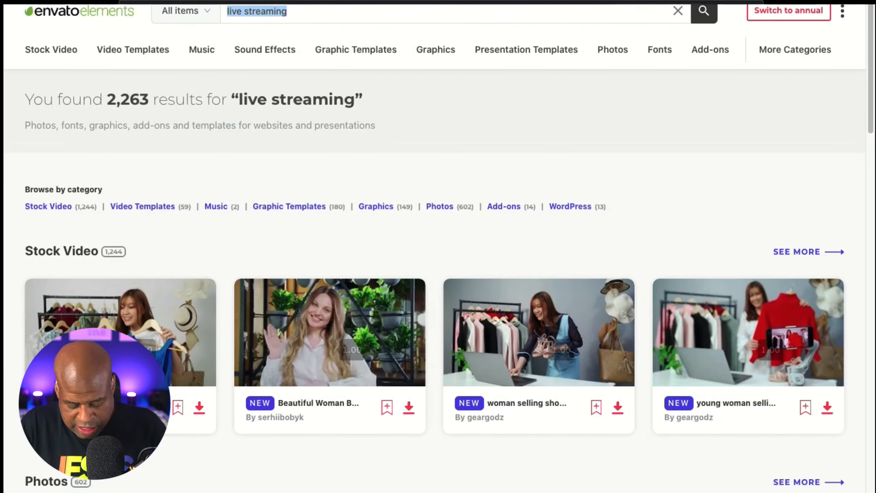
type("overlays")
key("Return")
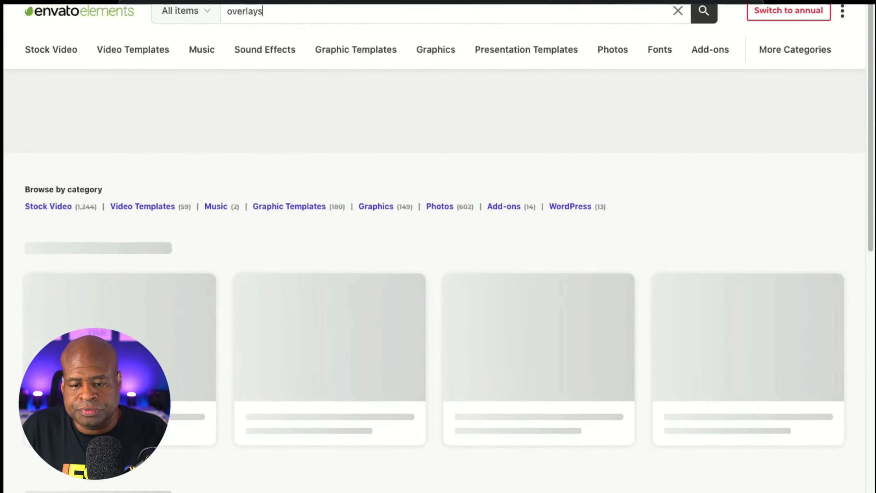
scroll(438, 276, "down", 10)
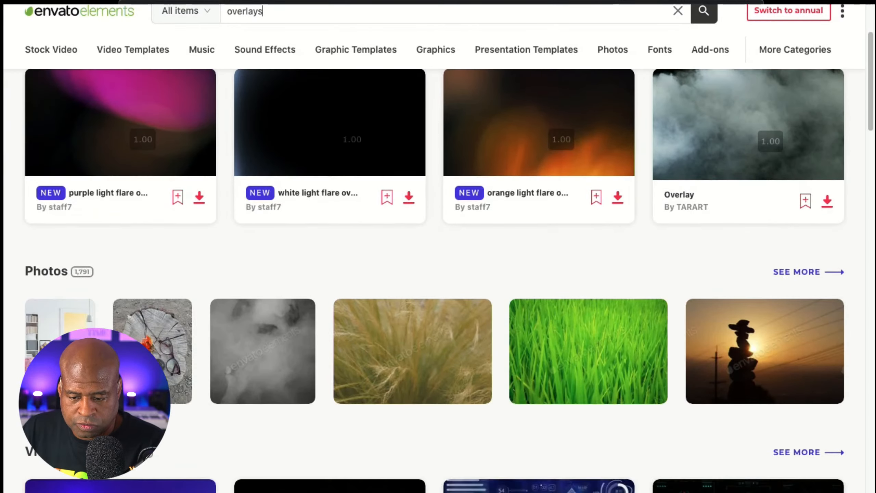
scroll(438, 277, "down", 5)
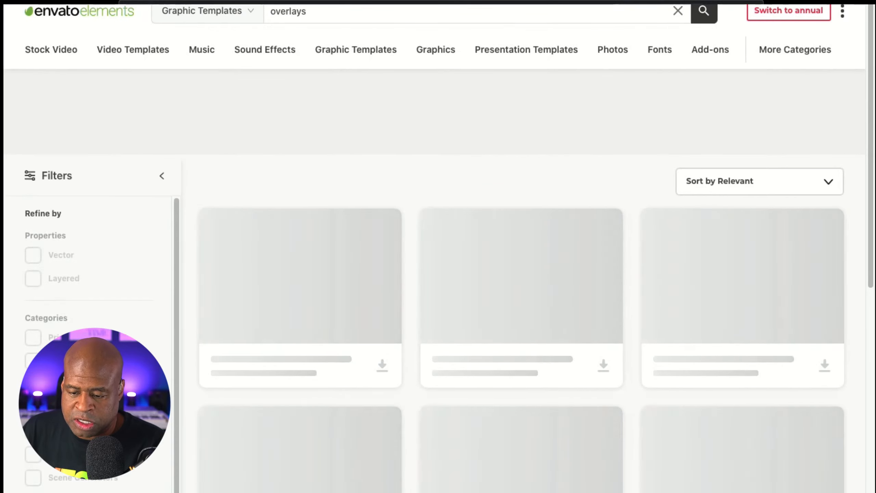
scroll(300, 277, "down", 1)
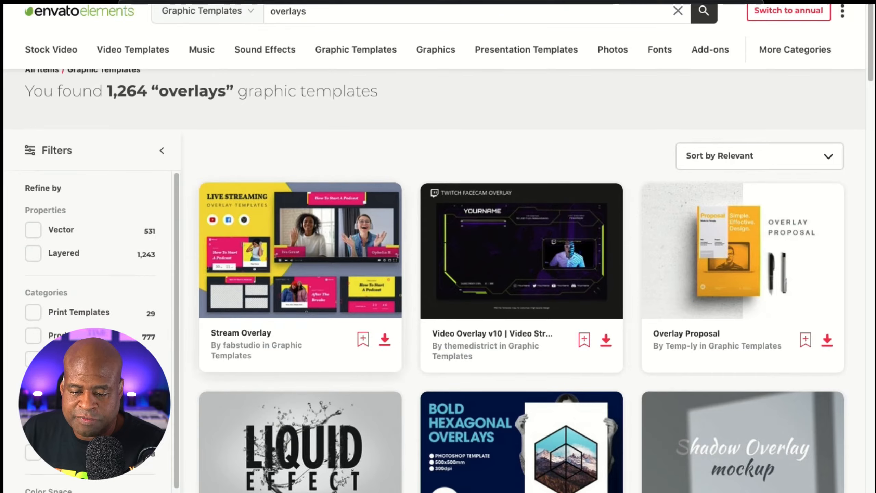
Step: Open the yellow and pink Stream Overlay template and examine its previews, supported applications, file types and similar templates
left_click(300, 263)
scroll(438, 288, "down", 5)
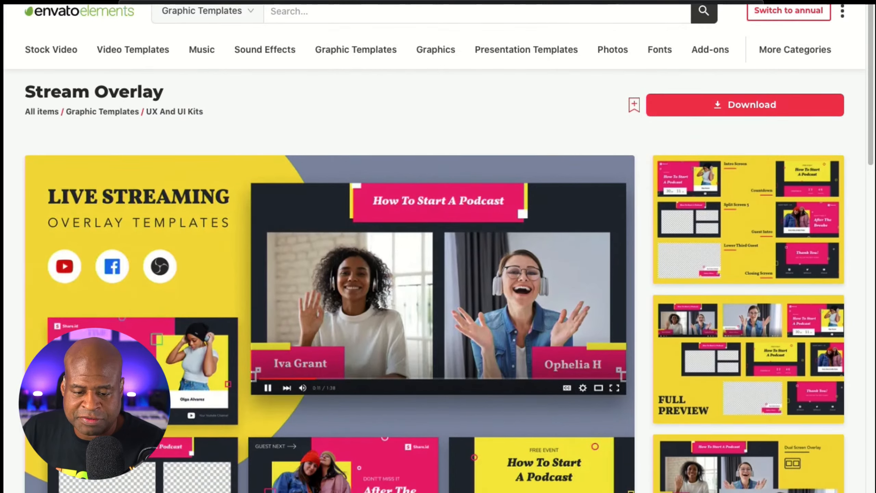
scroll(438, 276, "down", 3)
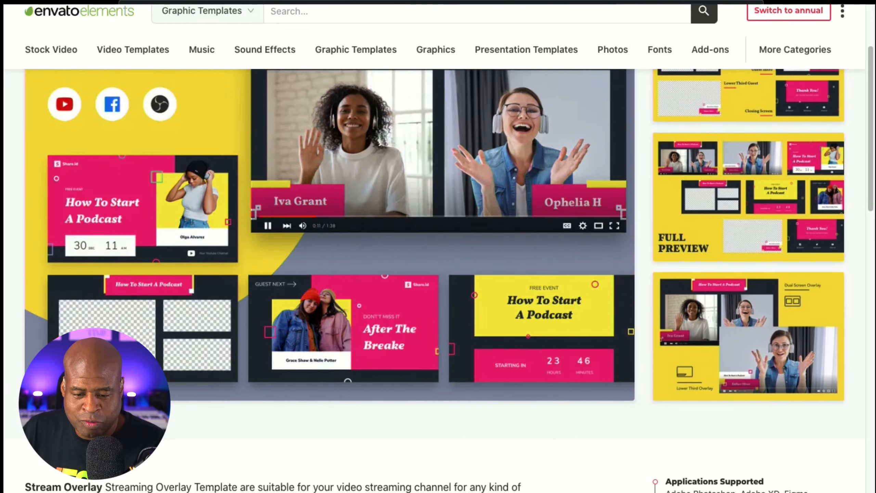
scroll(438, 276, "down", 4)
scroll(438, 276, "down", 20)
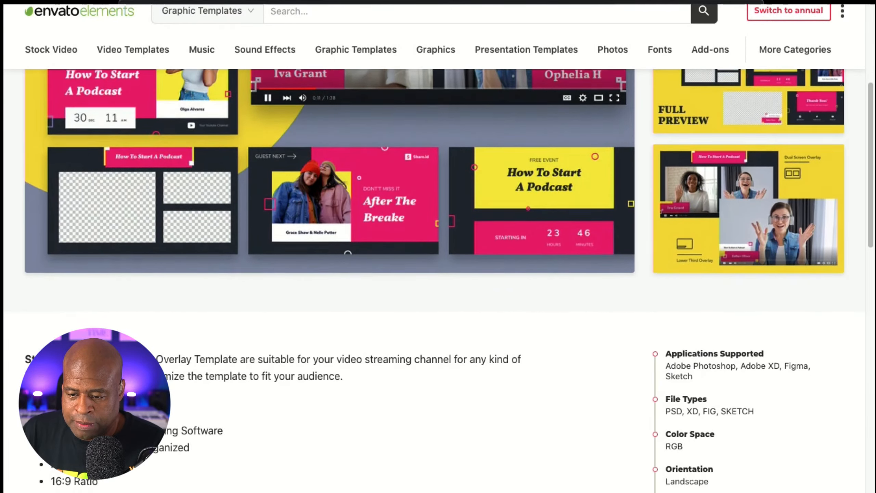
scroll(438, 277, "down", 8)
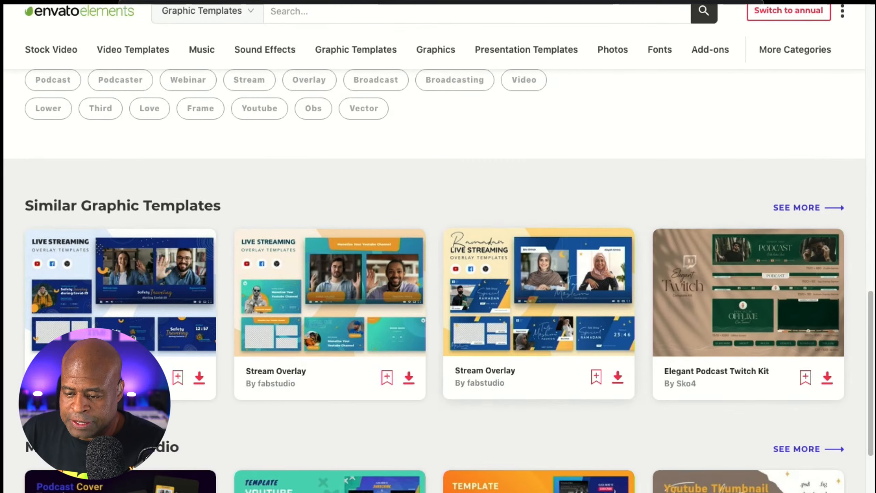
scroll(538, 294, "down", 2)
scroll(438, 276, "down", 4)
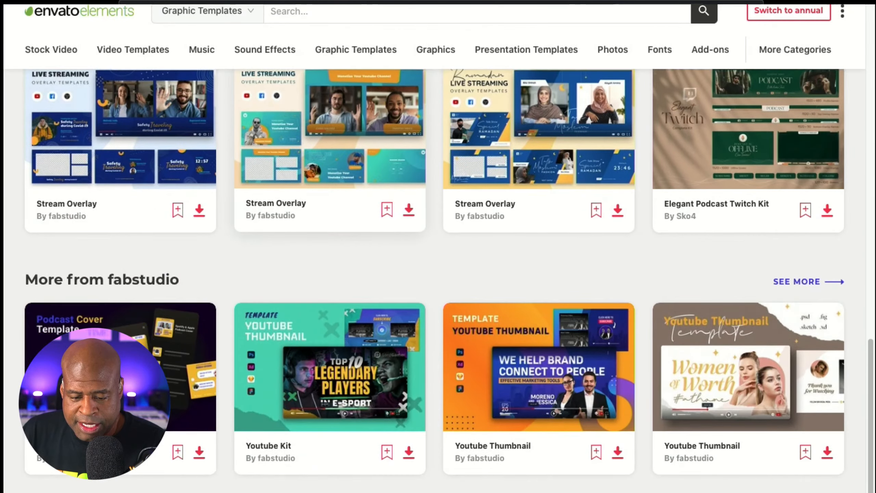
Step: Open the blue Stream Overlay from the similar graphic templates and examine its previews, highlights, file types and dimensions
scroll(138, 324, "up", 5)
left_click(138, 324)
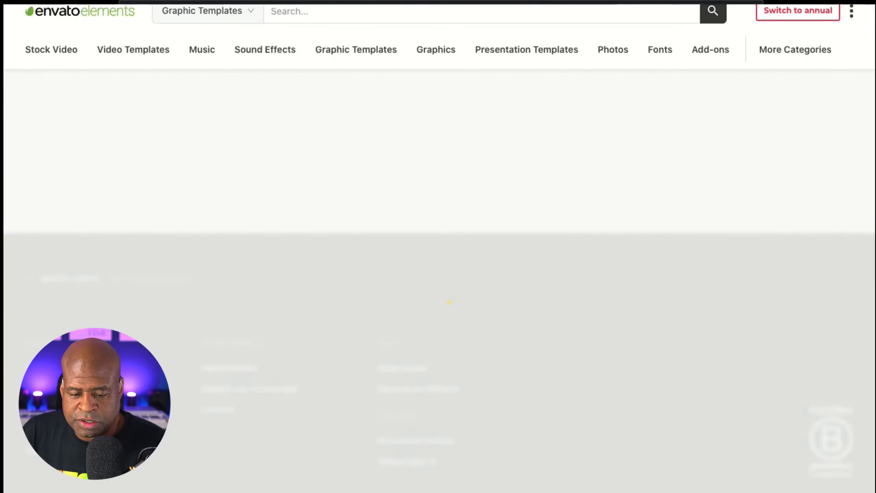
scroll(435, 276, "down", 3)
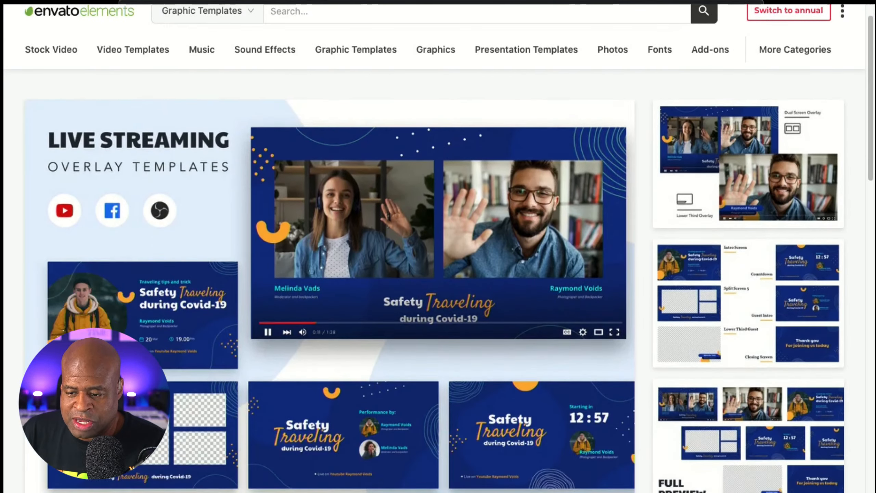
scroll(438, 276, "down", 1)
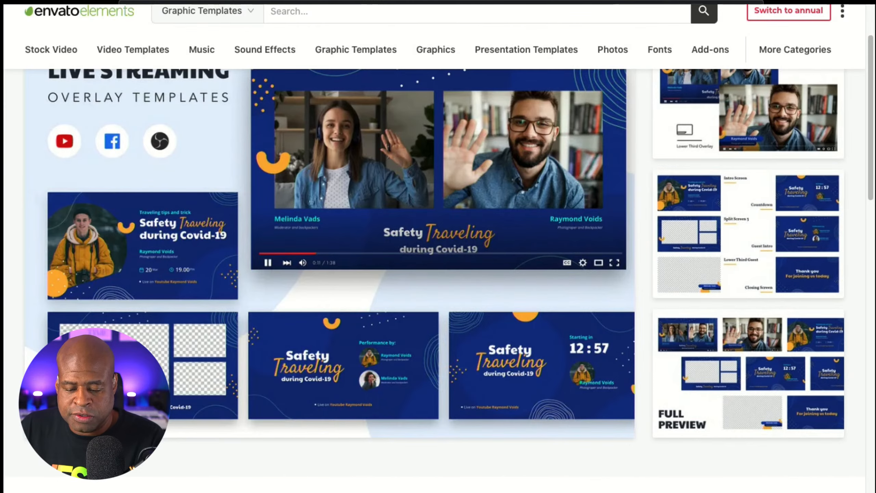
scroll(438, 242, "down", 4)
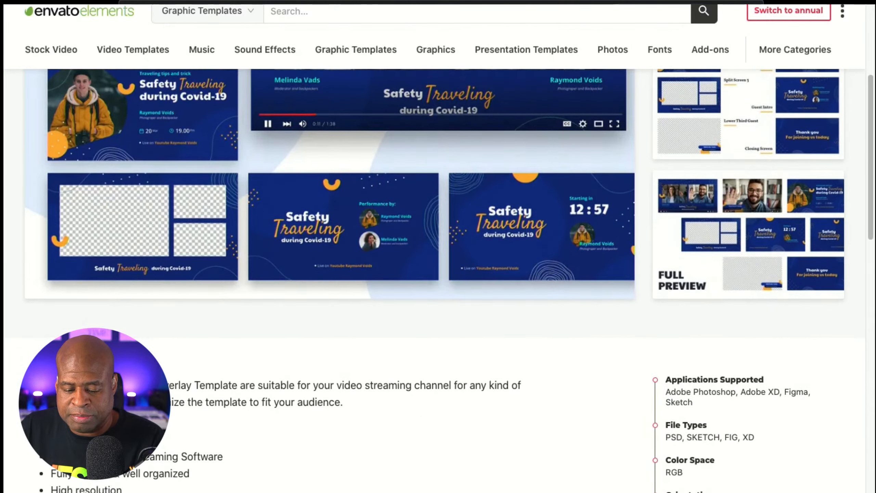
scroll(438, 241, "down", 4)
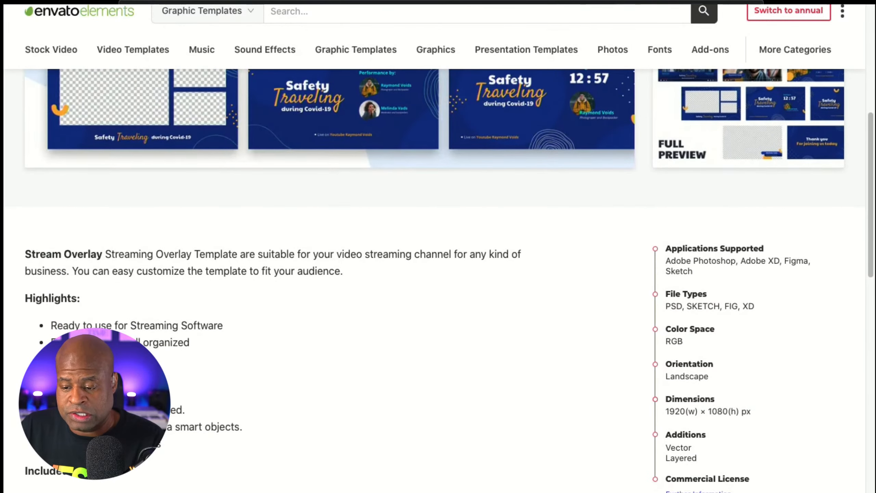
scroll(438, 242, "up", 1)
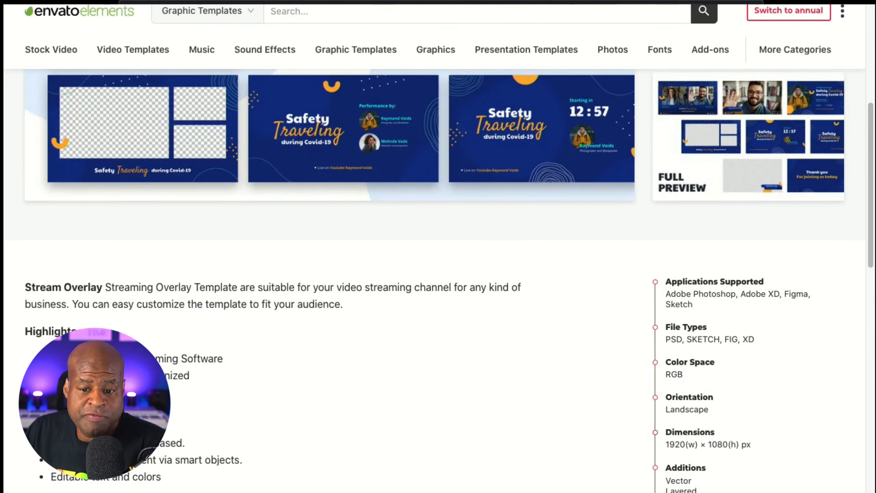
scroll(438, 279, "up", 10)
scroll(438, 293, "down", 5)
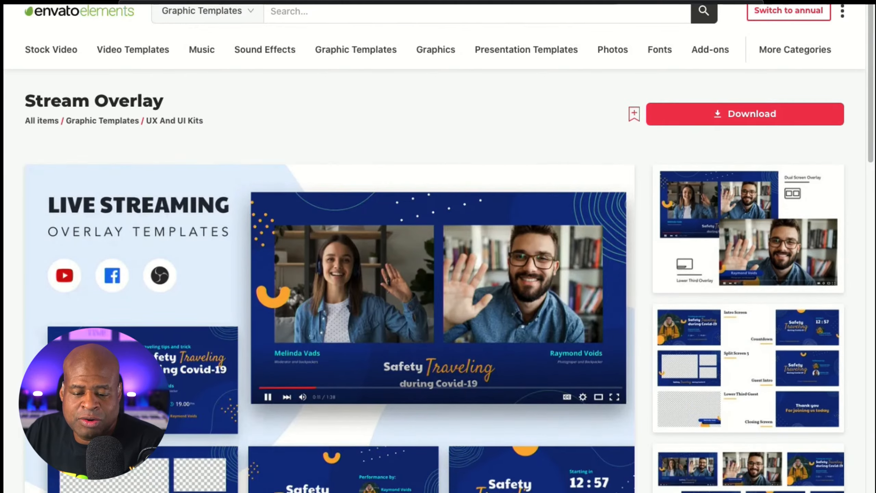
scroll(438, 293, "up", 5)
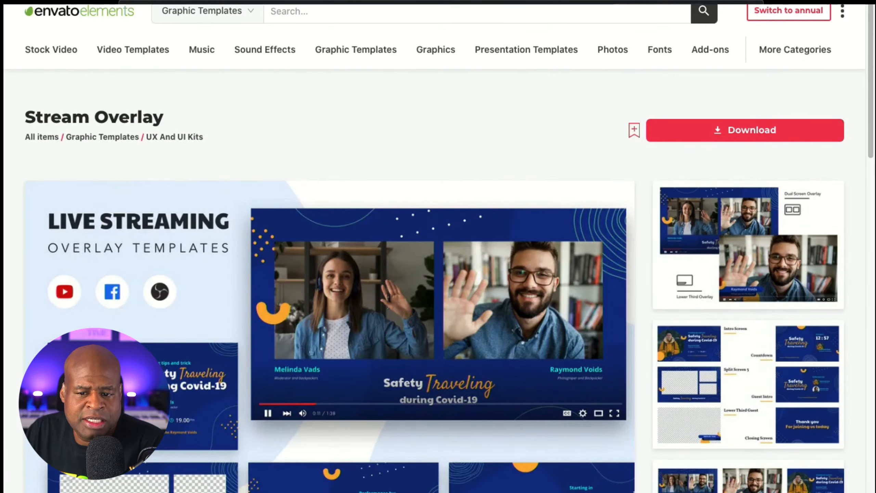
Step: Browse the Motion Graphics category of stock video and preview the Globe World News background clip
mouse_move(133, 49)
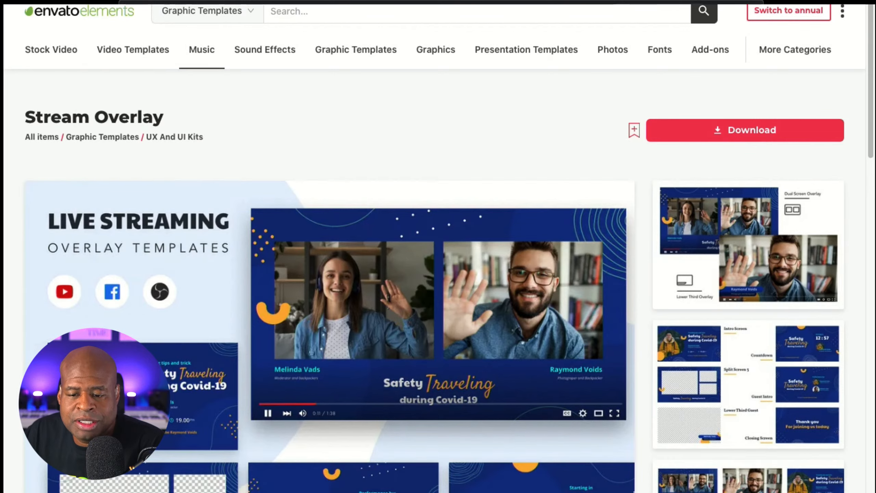
mouse_move(51, 49)
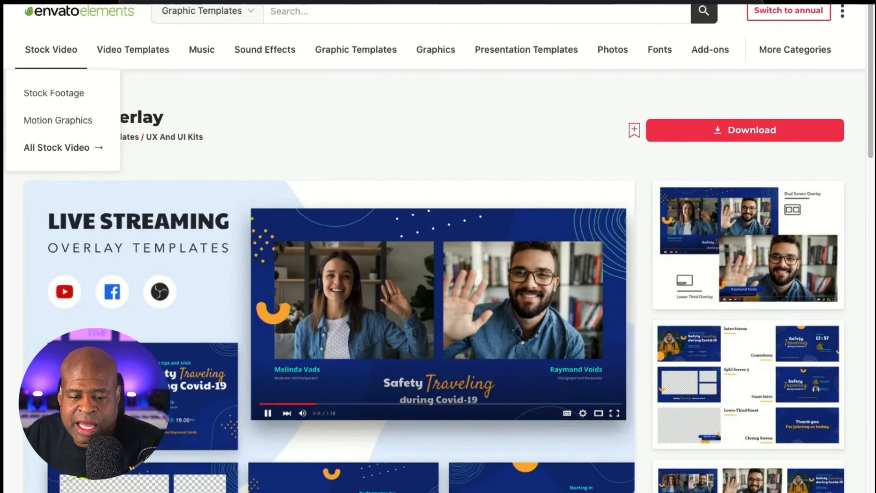
left_click(57, 120)
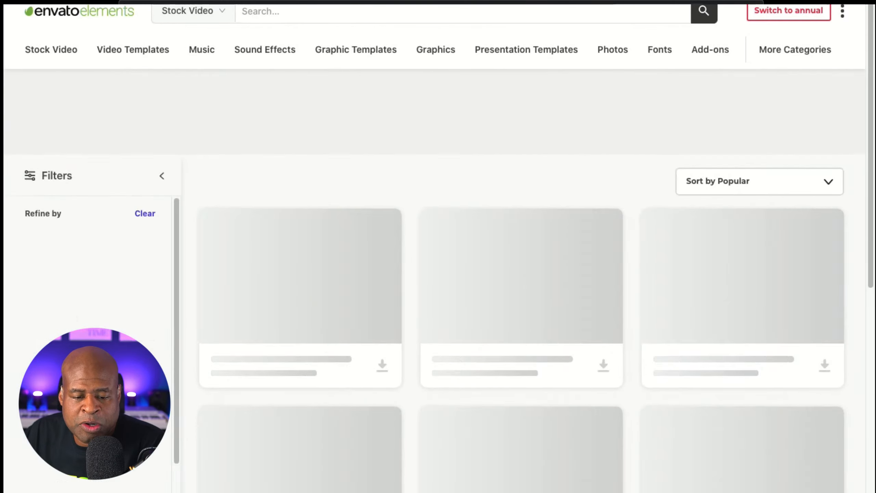
scroll(522, 152, "down", 4)
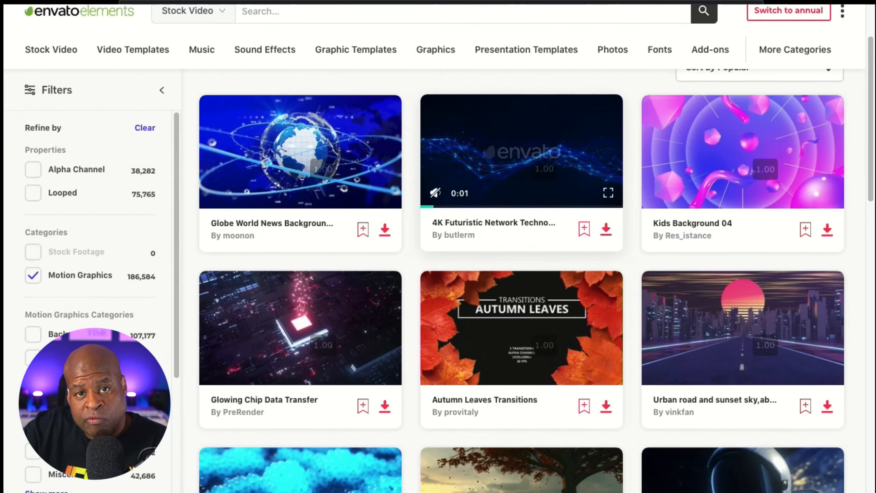
mouse_move(301, 152)
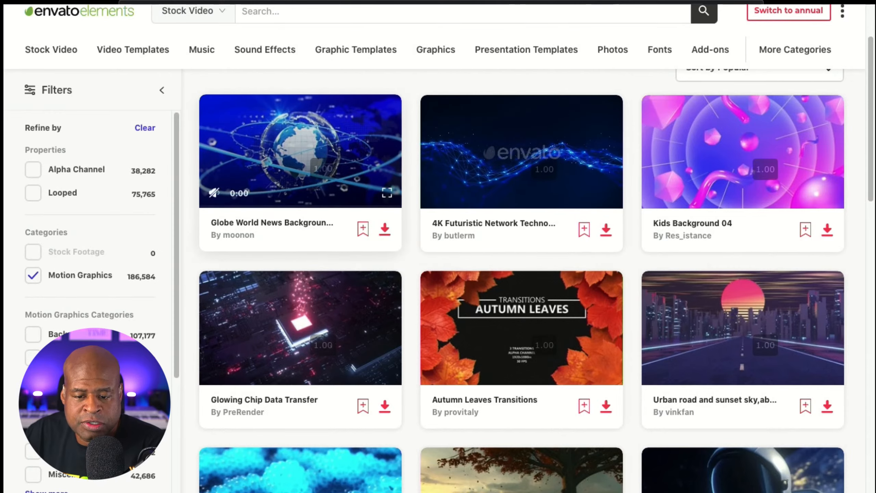
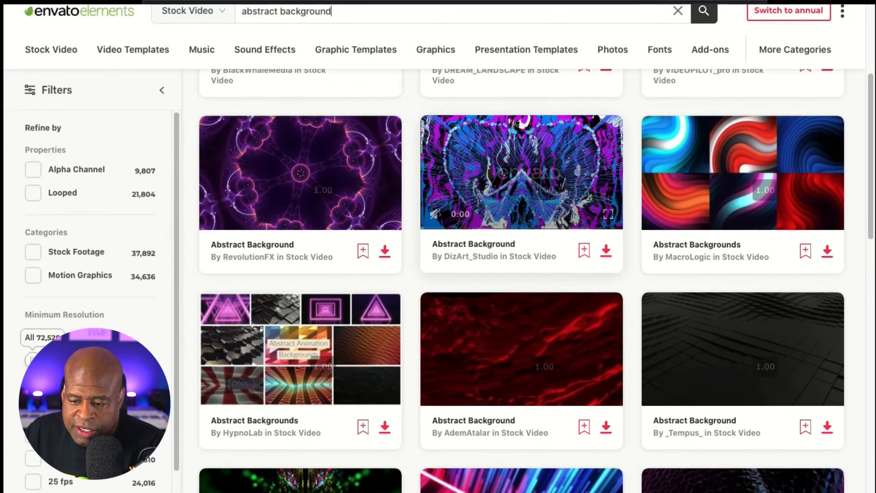
Step: Browse the "abstract background" stock video results on Envato Elements and examine the animated background thumbnails
scroll(522, 263, "up", 3)
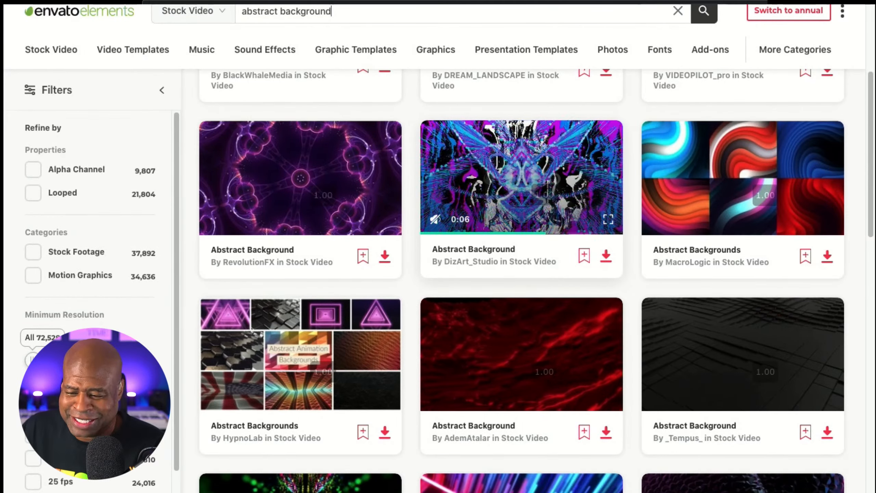
scroll(521, 262, "down", 10)
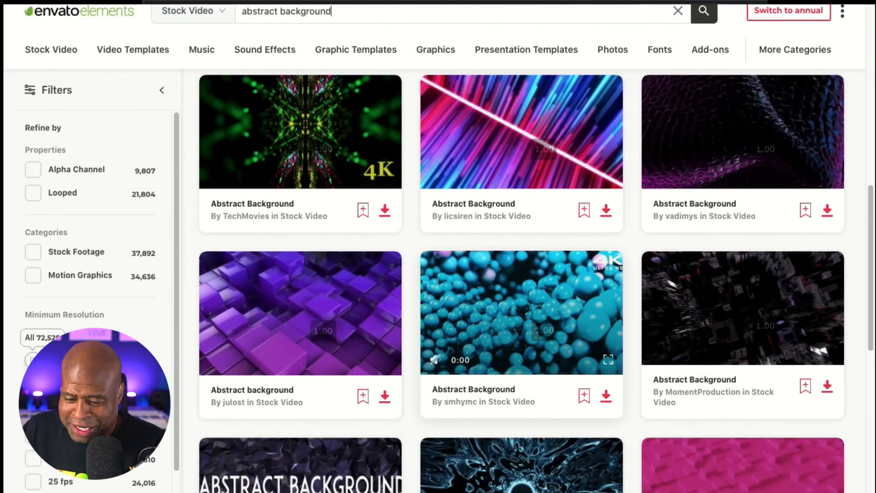
scroll(521, 313, "up", 1)
scroll(522, 313, "down", 1)
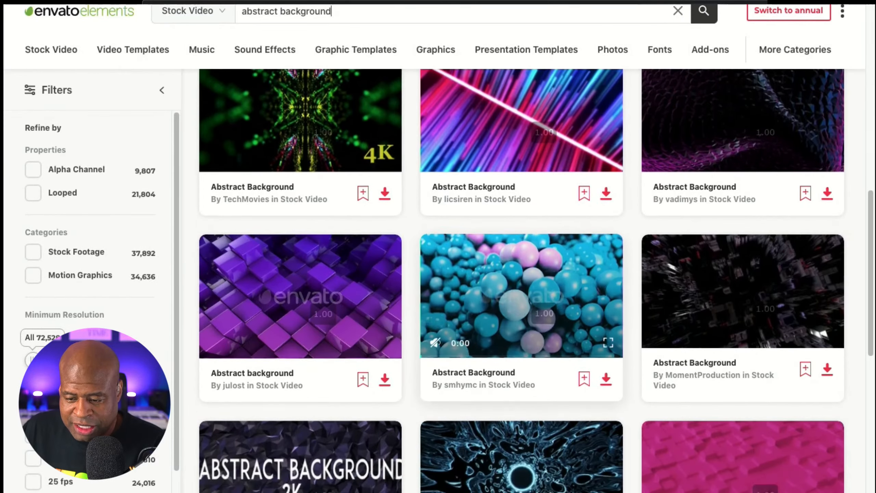
scroll(521, 313, "down", 8)
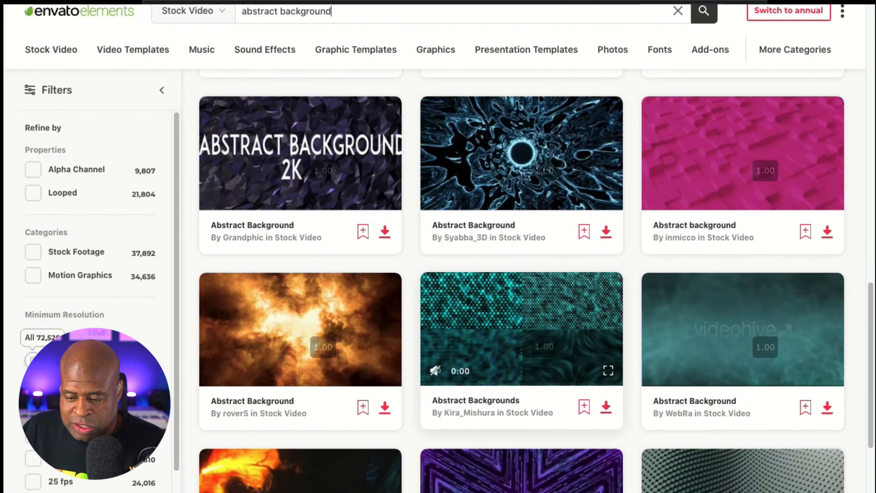
scroll(522, 313, "down", 3)
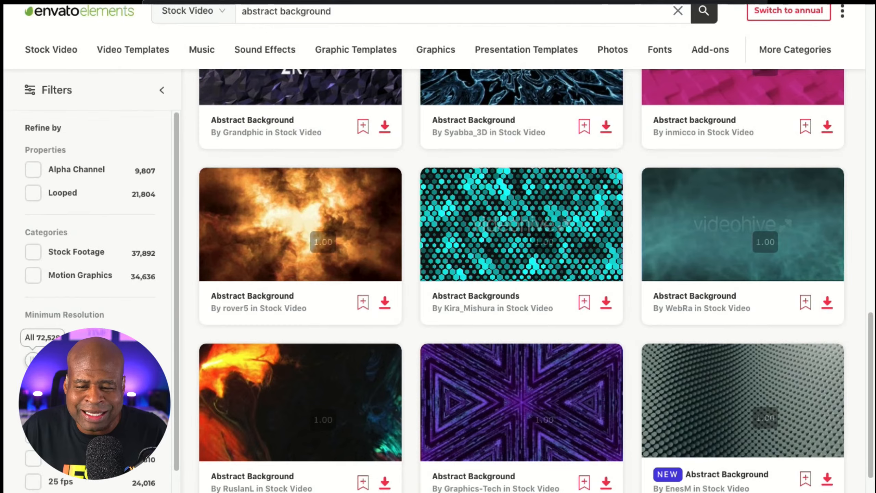
left_click(331, 11)
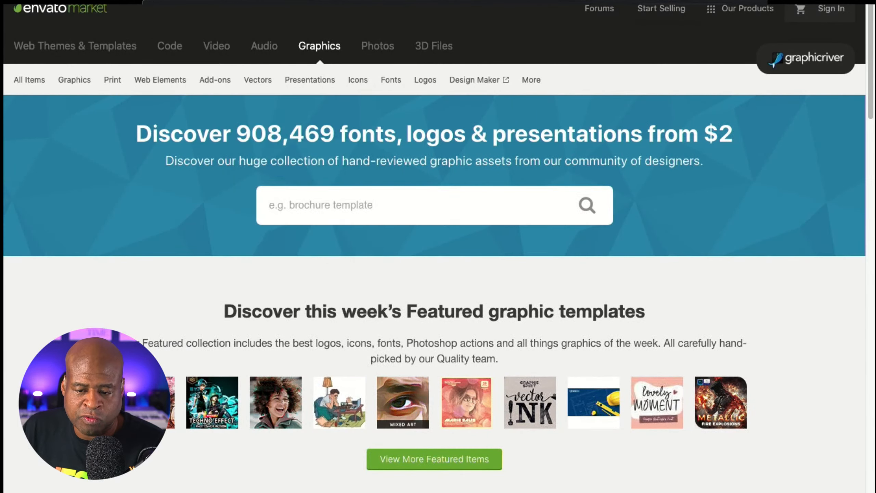
Step: Search GraphicRiver on Envato Market for "overlays"
left_click(345, 205)
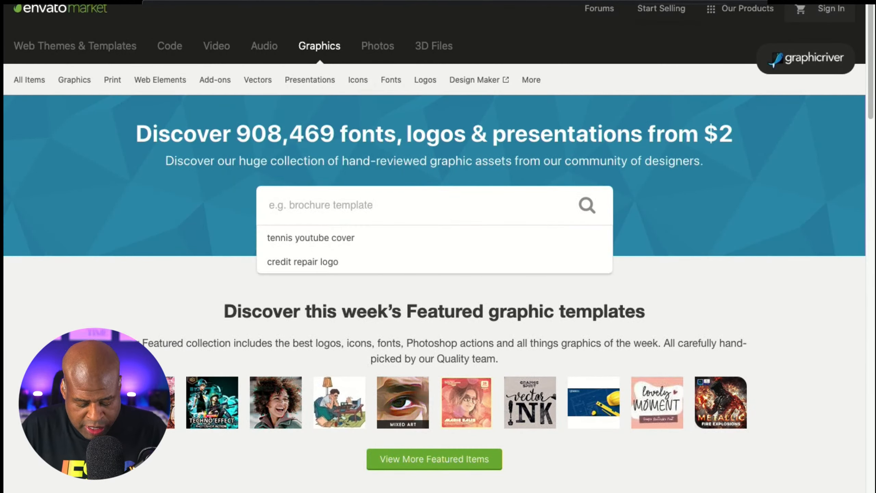
type("ocwelYA")
key("BackSpace")
key("BackSpace")
key("BackSpace")
key("BackSpace")
key("BackSpace")
key("BackSpace")
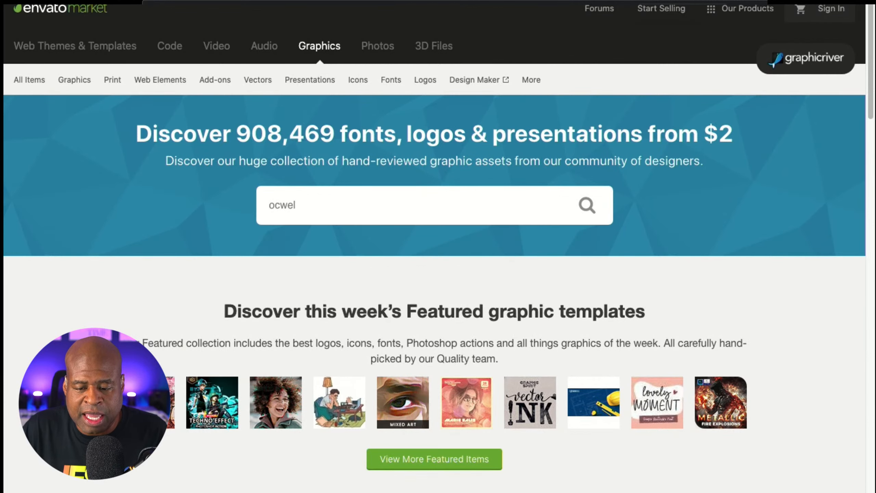
type("VERLAY")
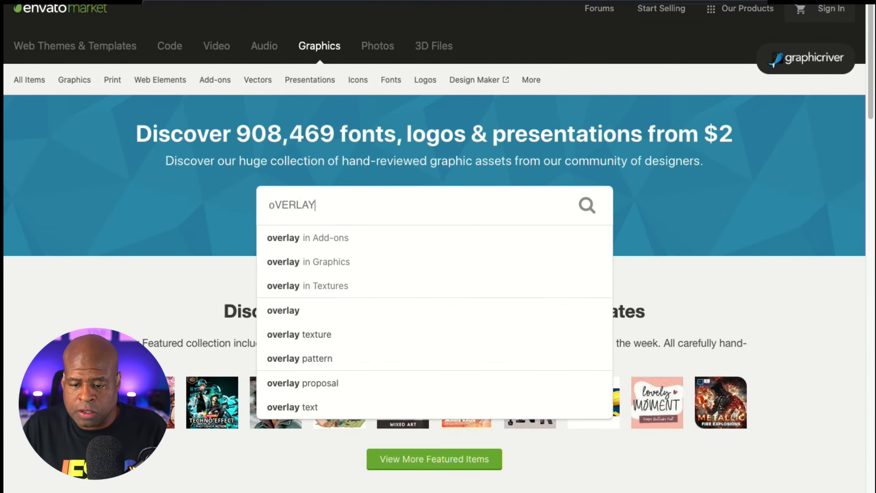
type("S")
key("Return")
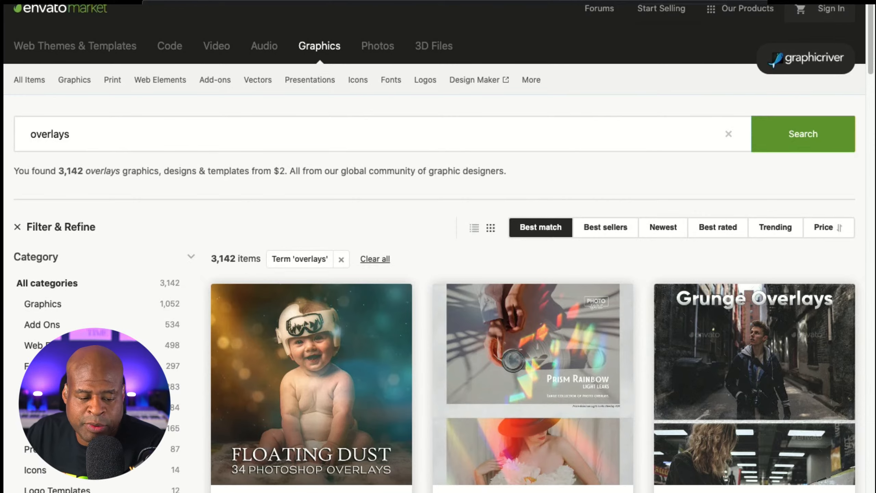
Step: Examine the overlay search results, comparing the graphic packs on offer, their prices and the available filters
scroll(533, 241, "down", 10)
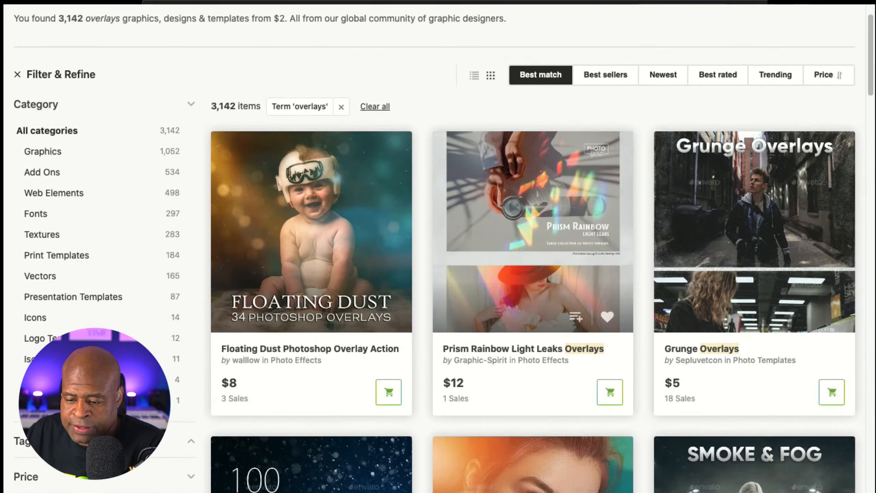
scroll(532, 155, "down", 3)
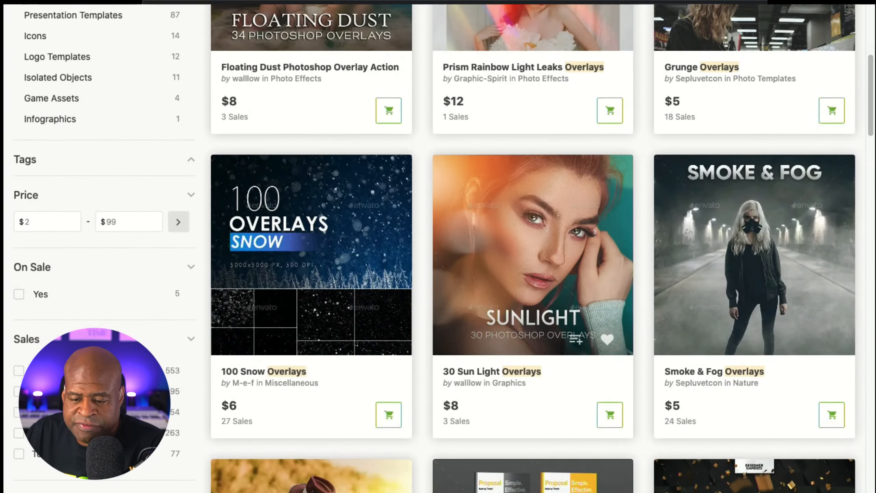
scroll(532, 242, "down", 1)
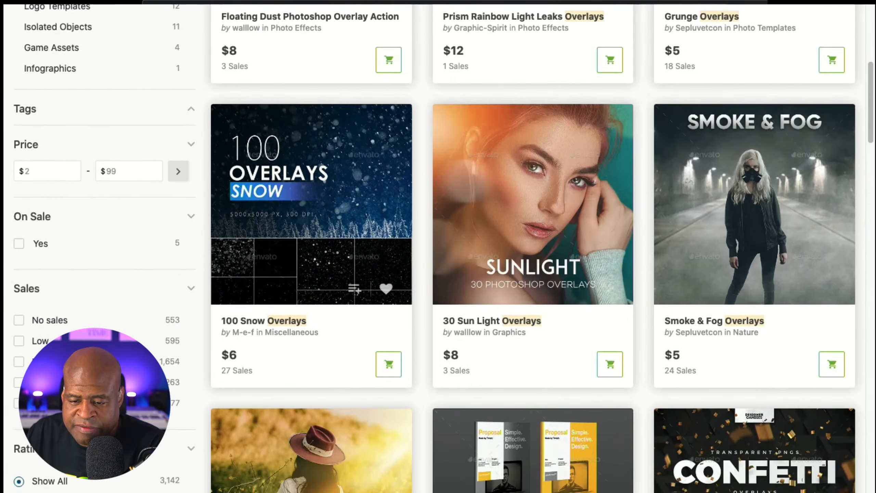
scroll(533, 242, "down", 1)
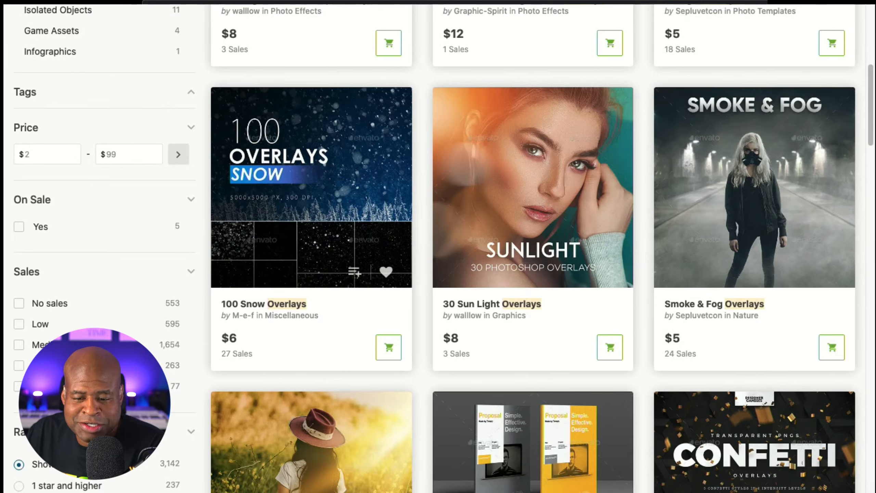
scroll(533, 242, "down", 1)
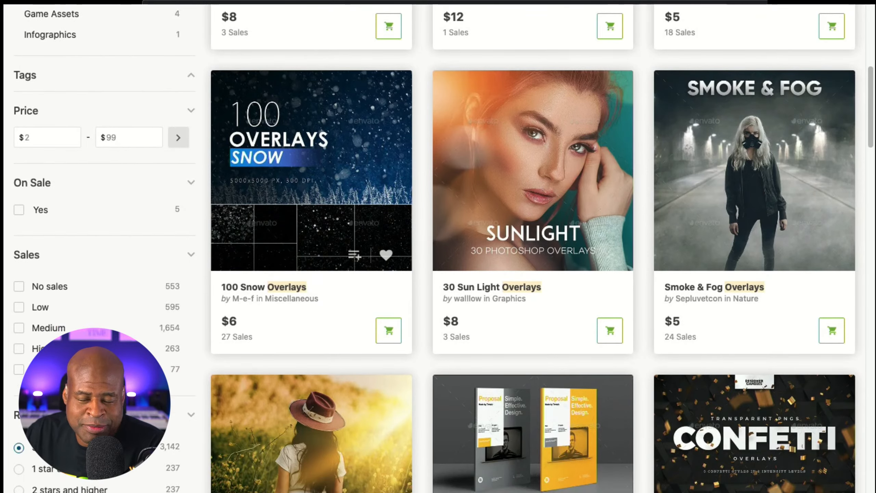
scroll(533, 241, "down", 4)
scroll(532, 242, "up", 1)
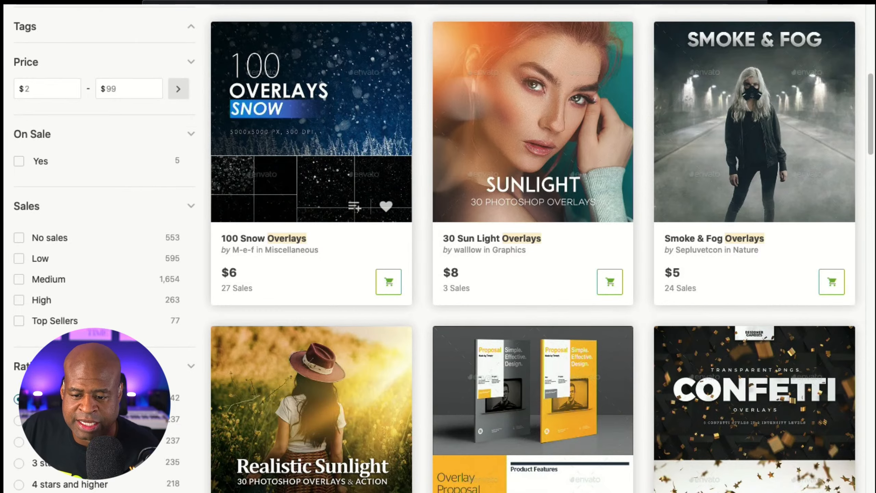
scroll(533, 241, "up", 1)
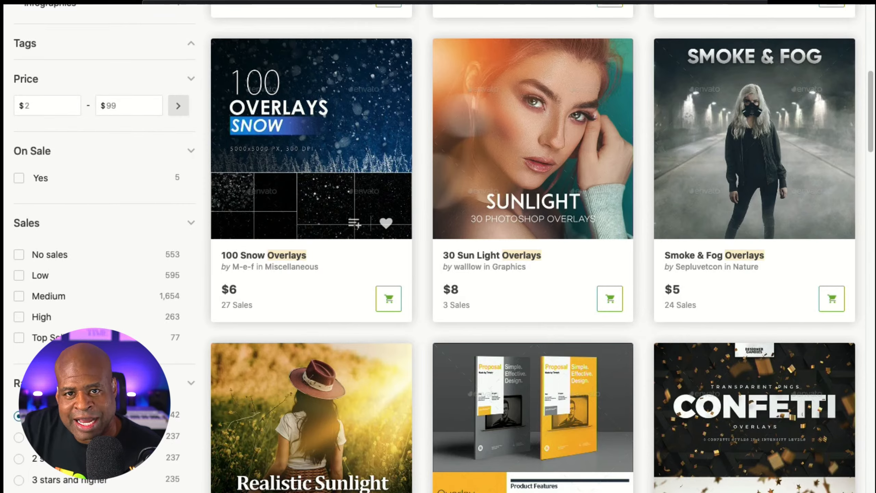
scroll(532, 246, "down", 5)
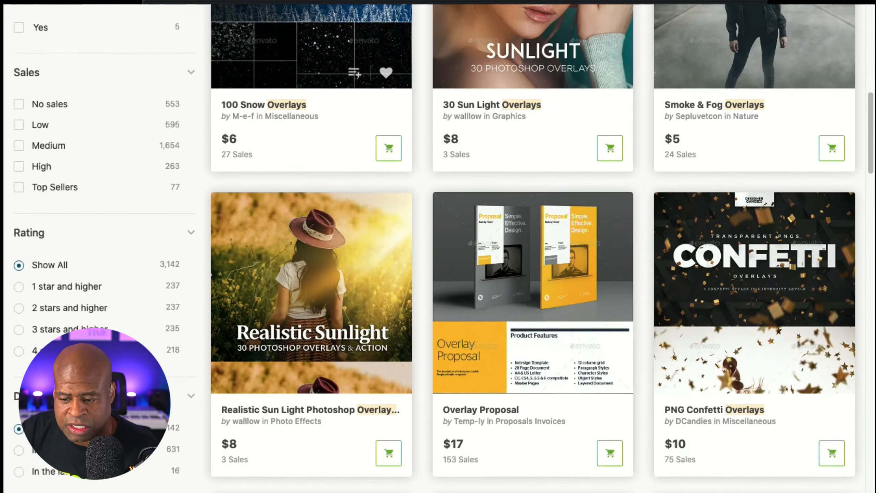
scroll(533, 247, "down", 15)
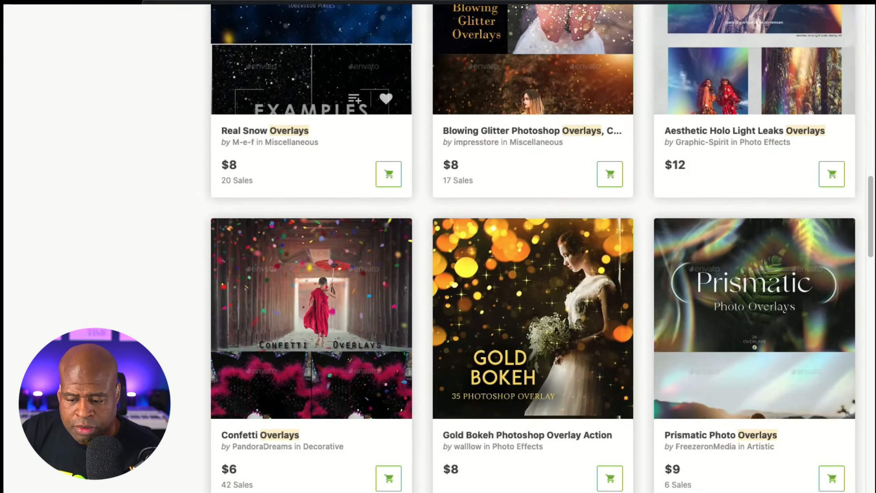
scroll(533, 247, "down", 10)
scroll(533, 246, "up", 20)
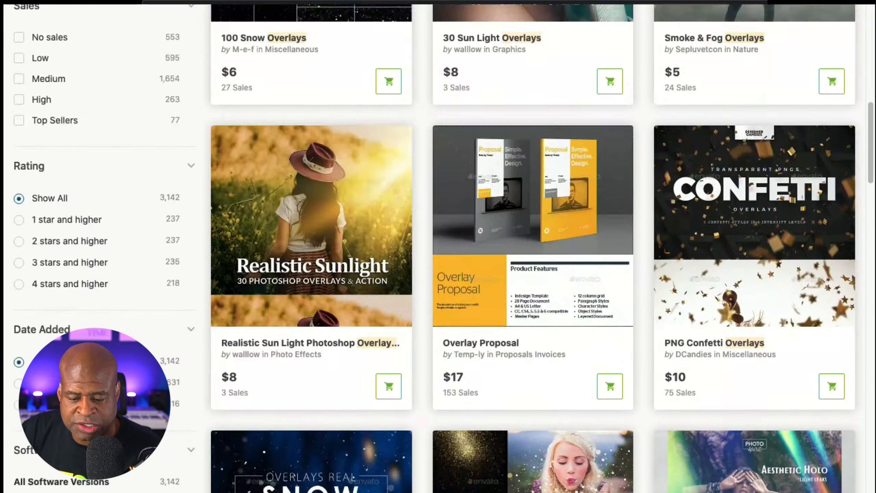
scroll(533, 246, "up", 15)
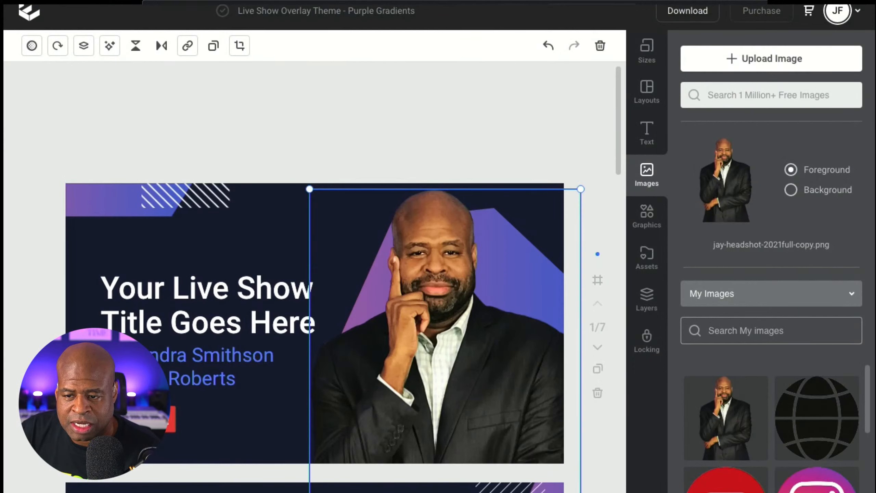
Step: Switch to the Purple Gradients live show overlay design in Easil and inspect its title pages and the second page's gradient shapes
scroll(315, 276, "down", 5)
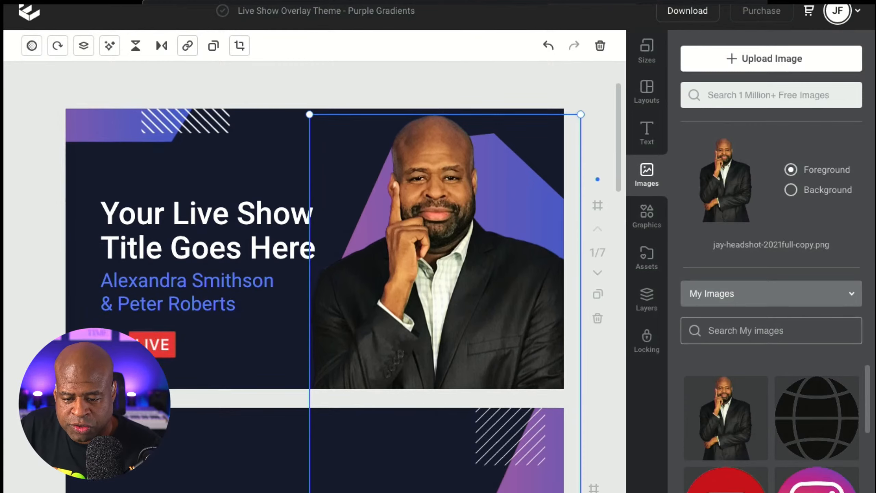
scroll(315, 277, "down", 13)
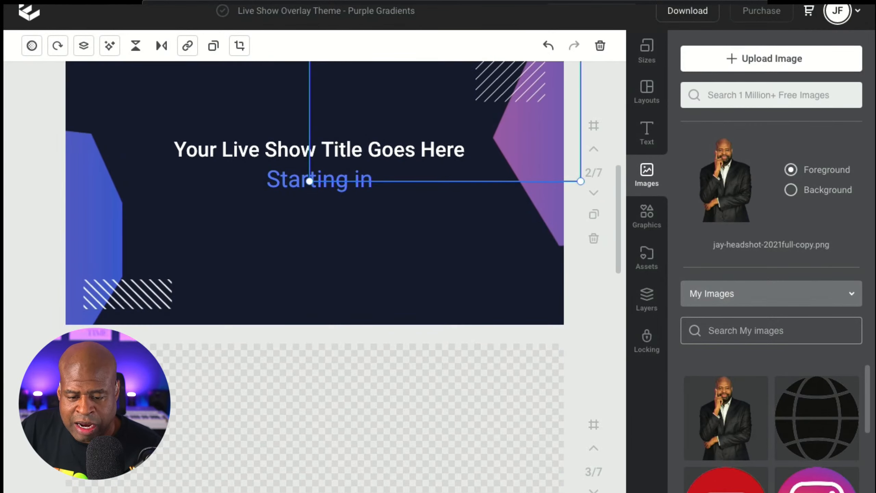
scroll(314, 276, "down", 1)
scroll(314, 276, "up", 4)
left_click(103, 276)
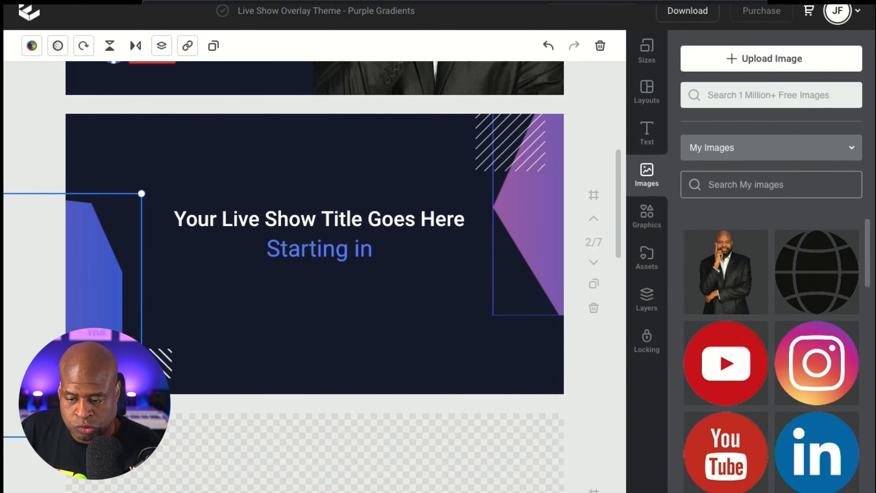
left_click(524, 214)
scroll(319, 249, "up", 13)
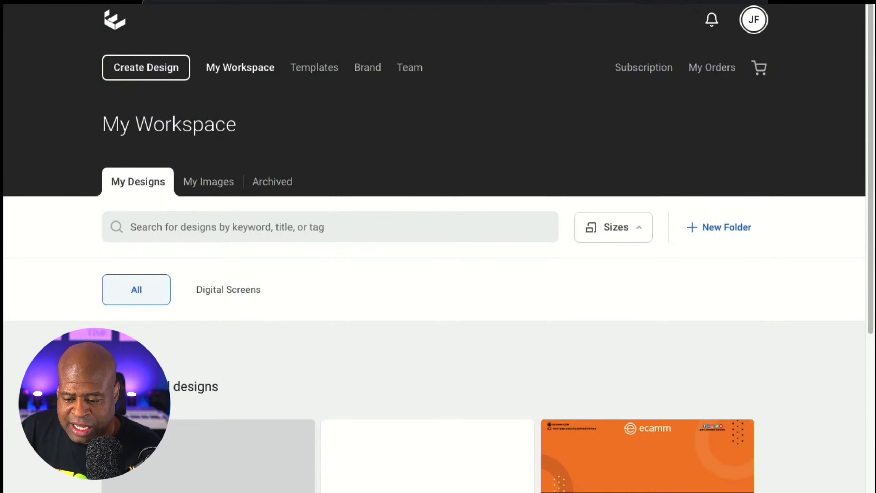
Step: Open the orange ecamm overlay design from the Easil workspace and look through its first three pages
scroll(439, 276, "down", 4)
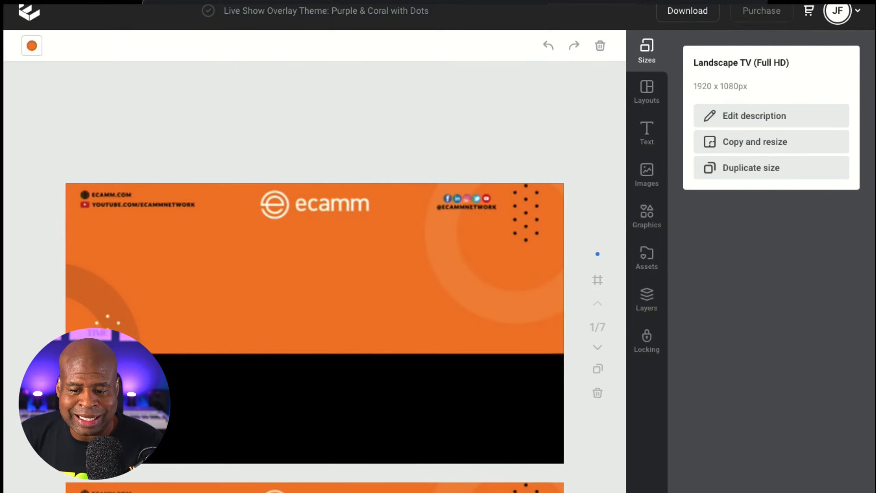
scroll(315, 276, "down", 1)
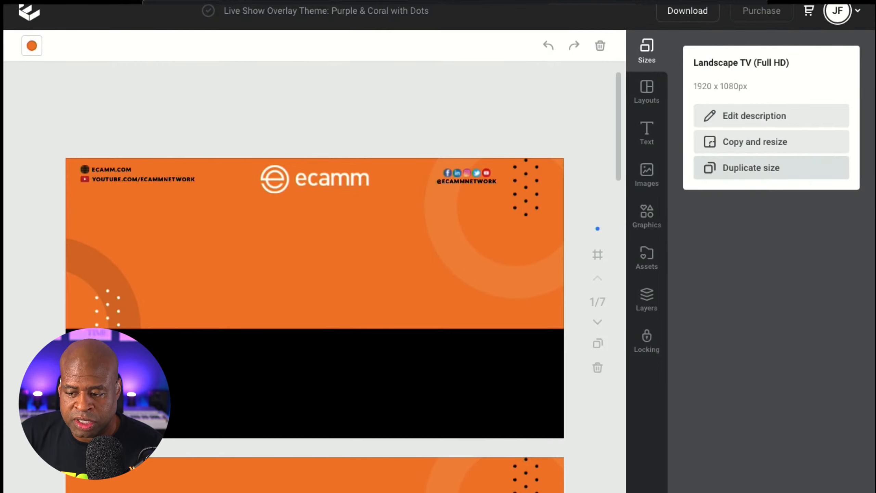
scroll(315, 276, "down", 1)
scroll(314, 276, "down", 10)
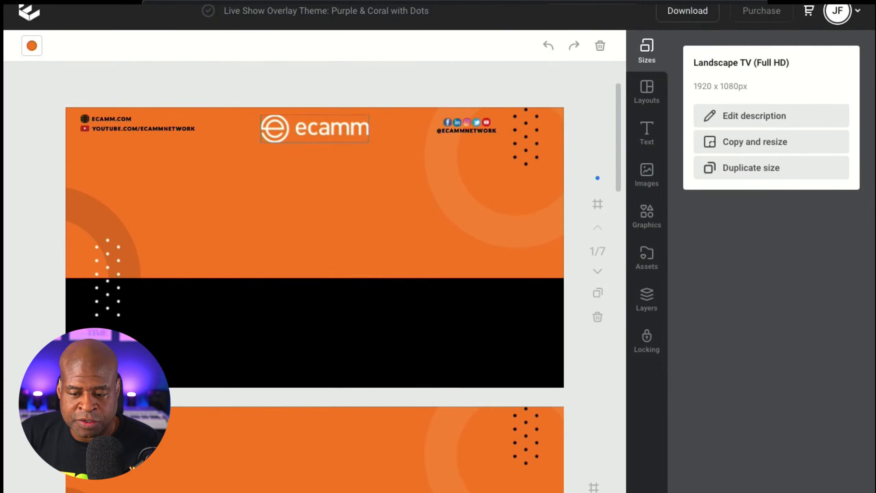
scroll(315, 276, "down", 2)
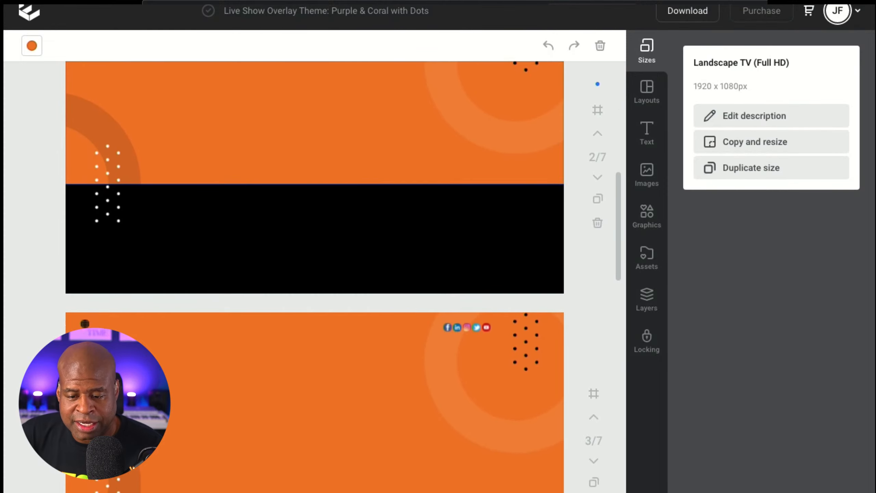
Step: Set the opacity of the hidden ecamm logo on the orange design's second page to 100 and deselect it
left_click(315, 262)
scroll(314, 276, "up", 4)
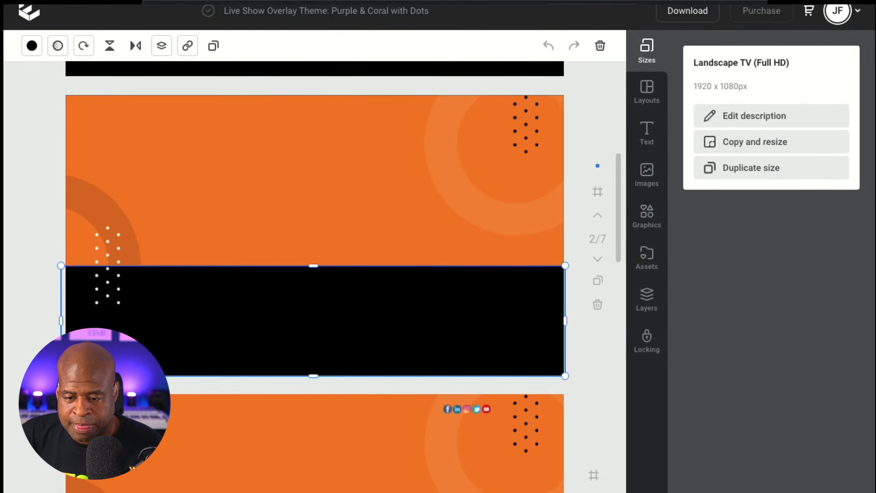
left_click(314, 116)
scroll(314, 276, "up", 7)
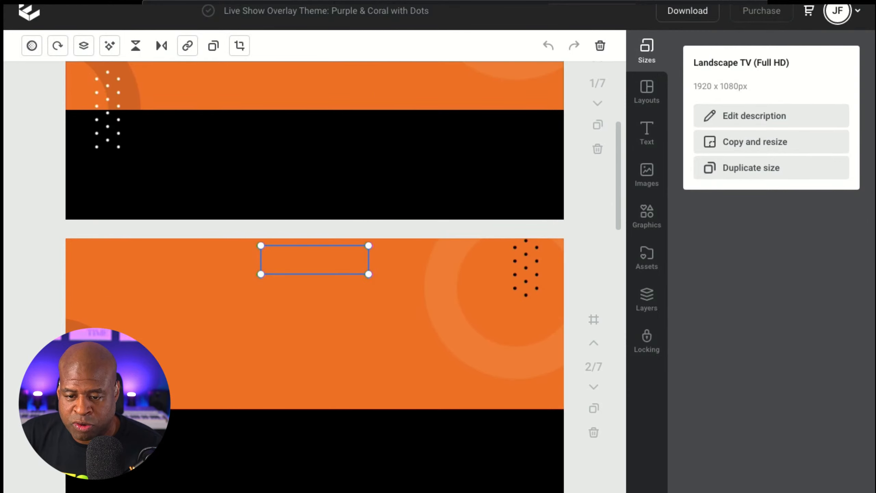
left_click(32, 45)
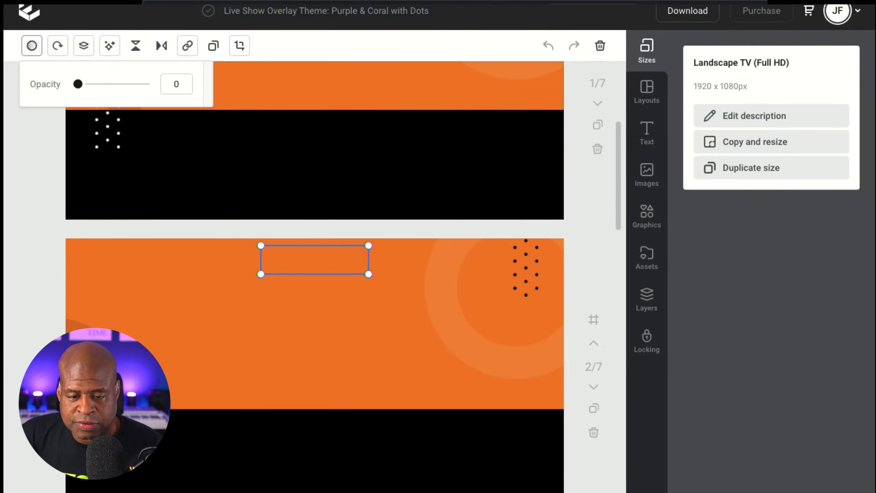
left_click_drag(78, 84, 149, 84)
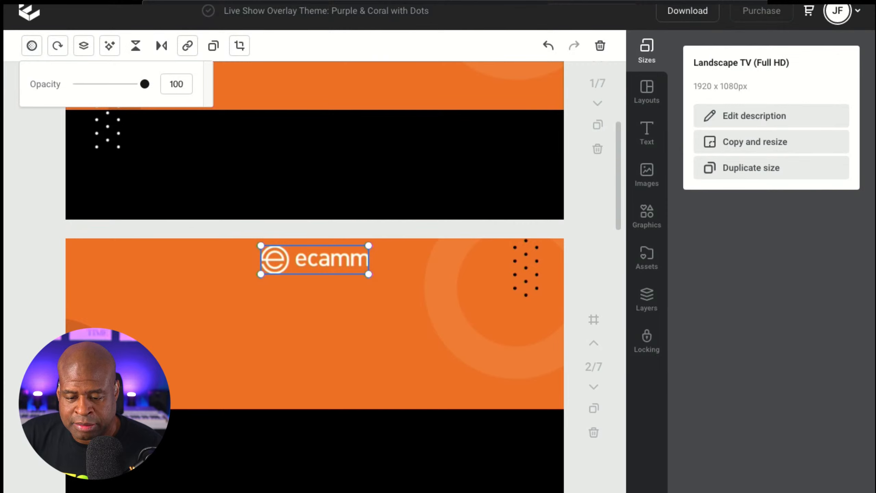
left_click(144, 259)
key("Delete")
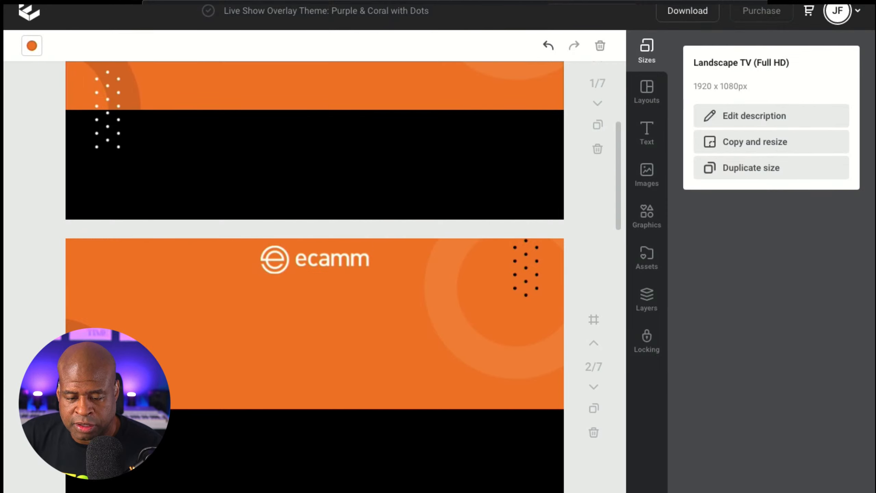
Step: Select the two hidden text lines in the upper-left corner of page 2, set their opacity to 100 and deselect them
key("ctrl+z")
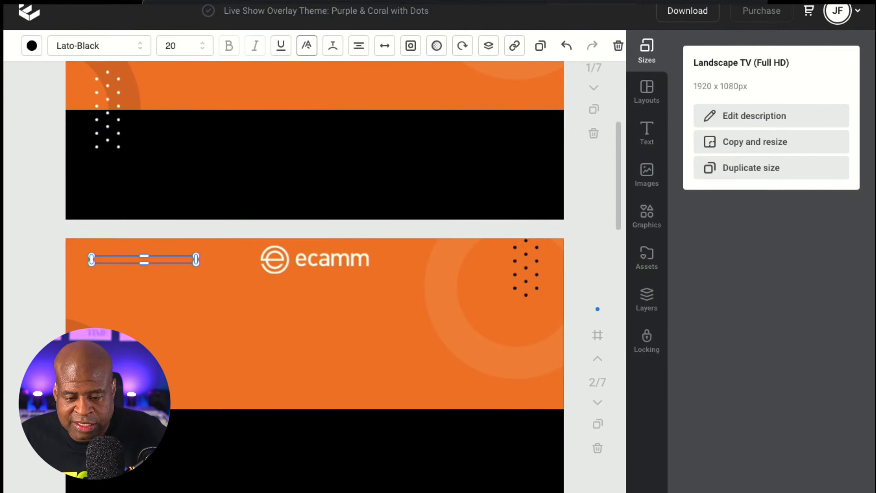
left_click(112, 250, "shift")
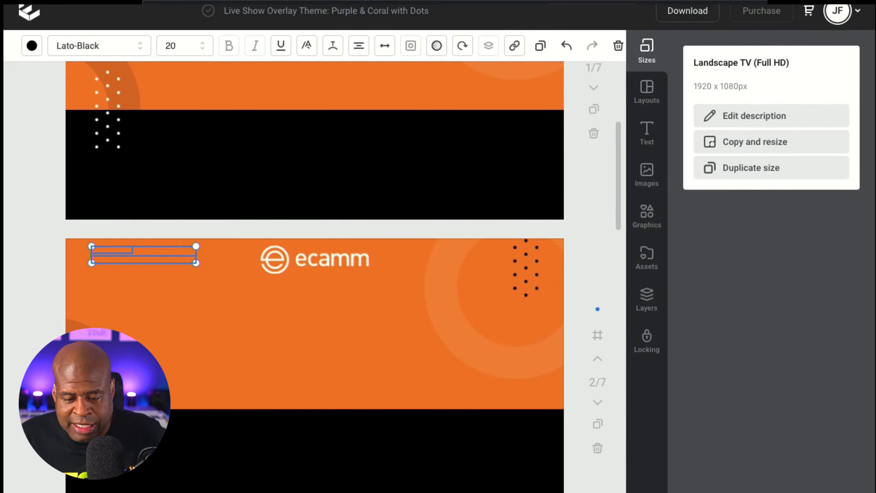
key("Delete")
key("ctrl+z")
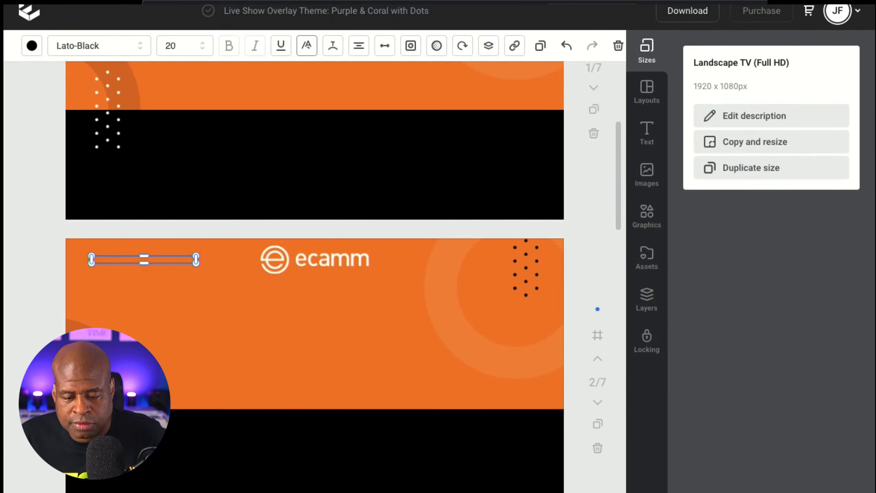
left_click(32, 46)
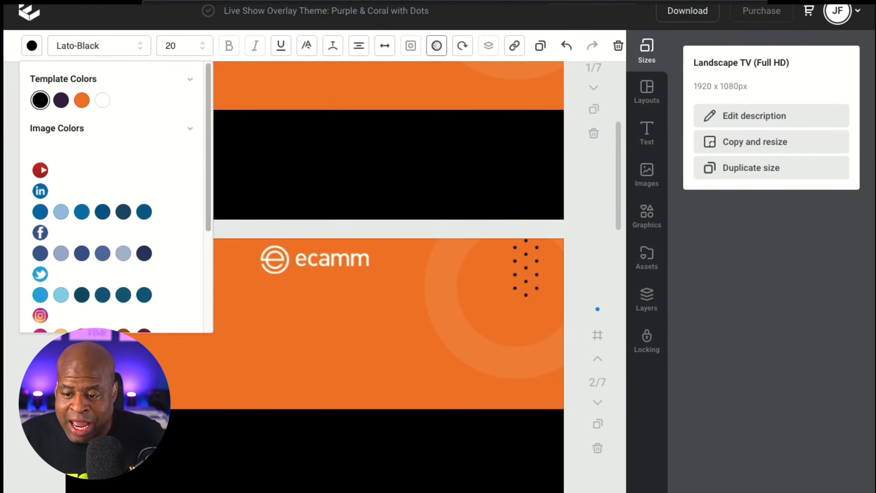
left_click(437, 45)
left_click_drag(398, 84, 465, 84)
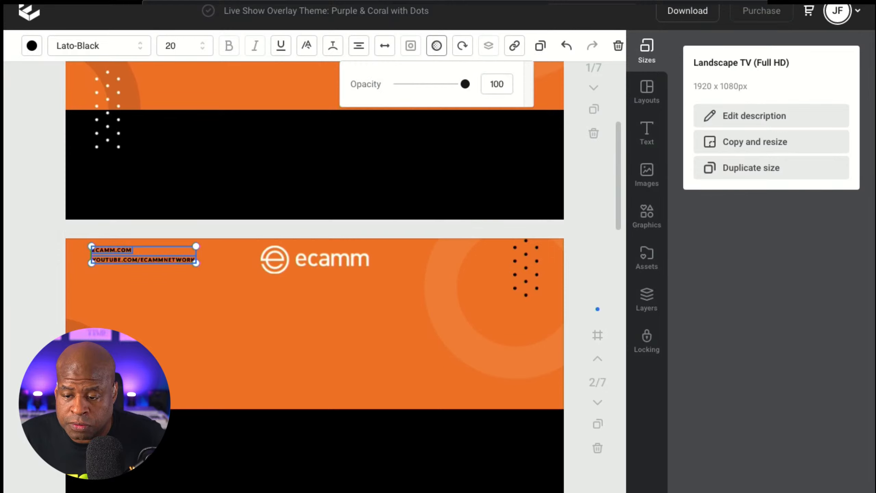
left_click(483, 328)
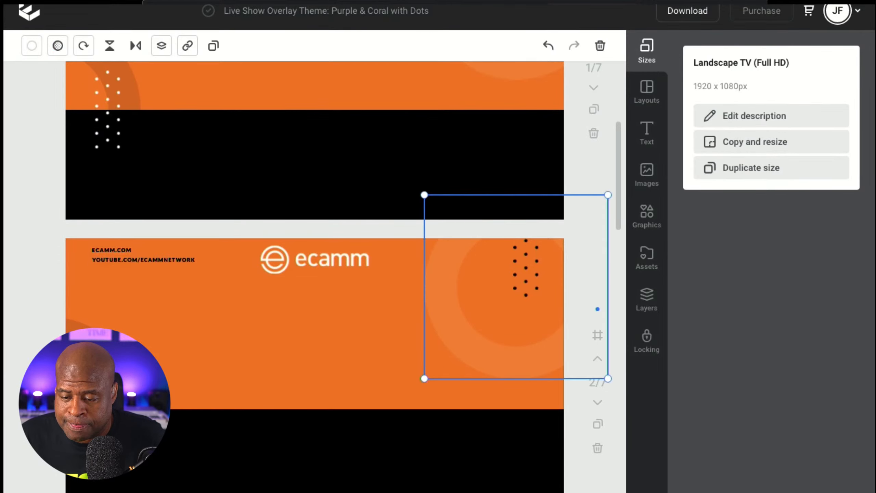
key("Escape")
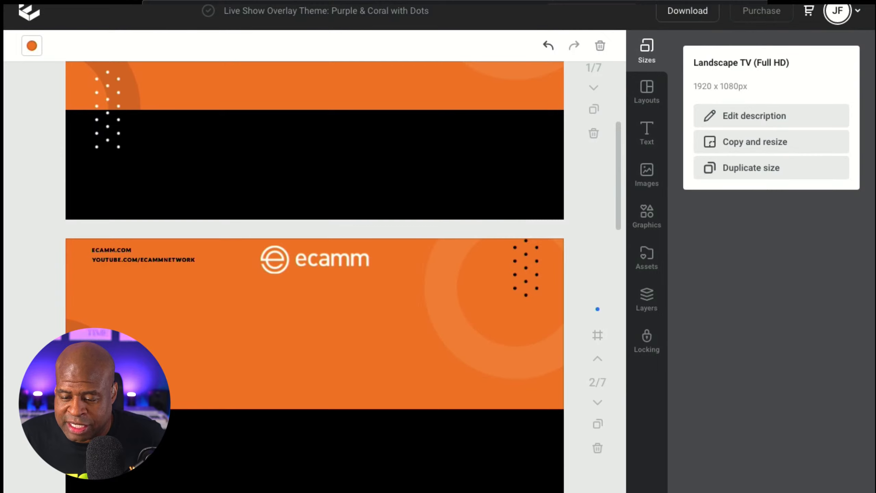
Step: Examine the black lower bands on pages 1 and 2 and compare the elements shown on the first three pages
left_click(380, 448)
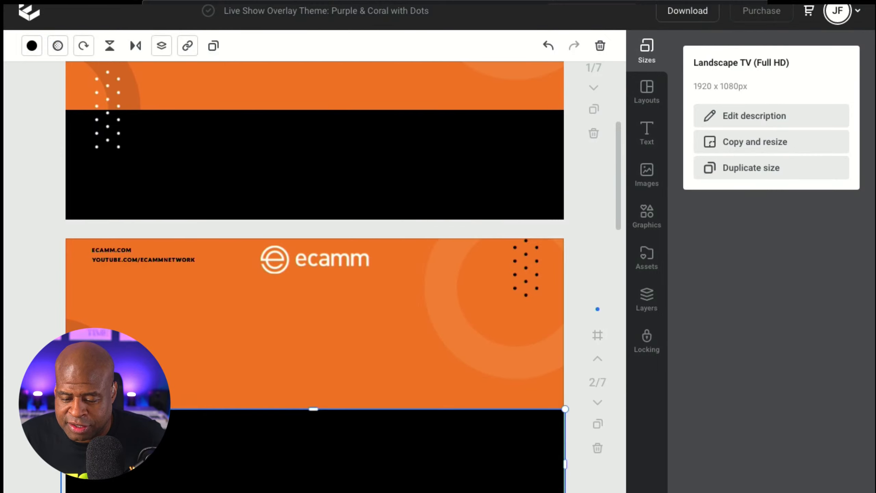
left_click(345, 166)
scroll(345, 166, "up", 4)
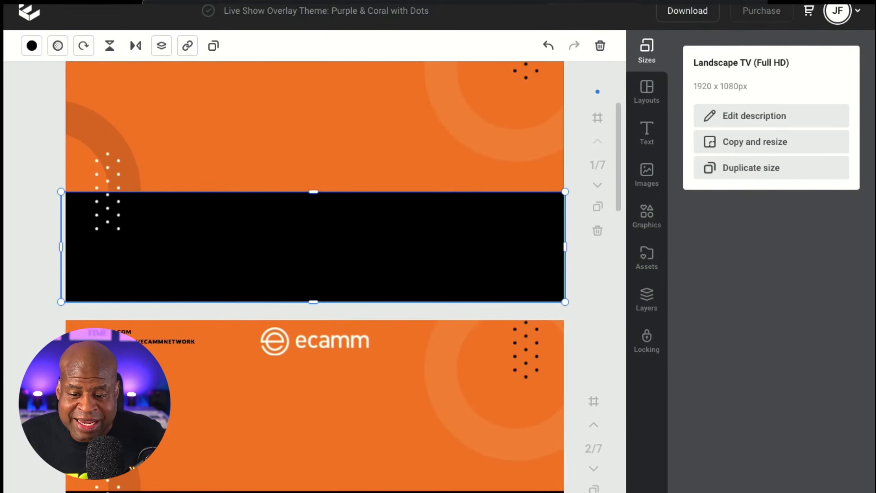
key("Escape")
scroll(315, 276, "up", 2)
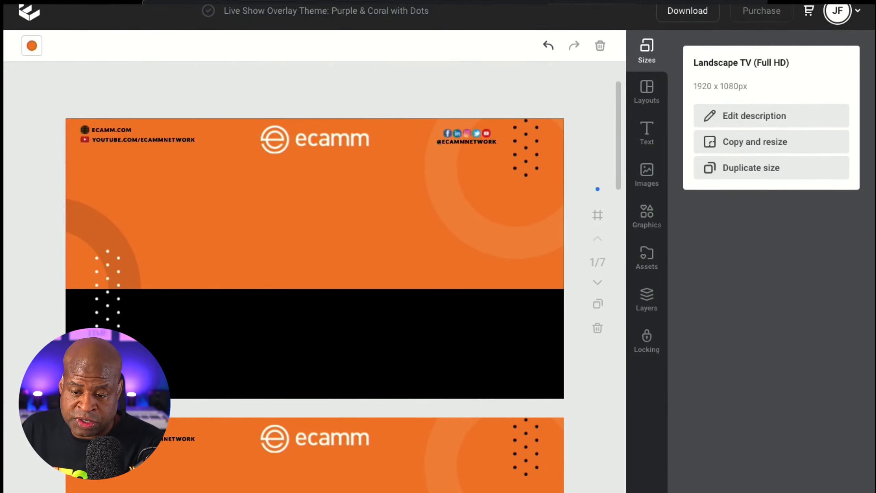
scroll(315, 277, "up", 3)
scroll(314, 276, "down", 10)
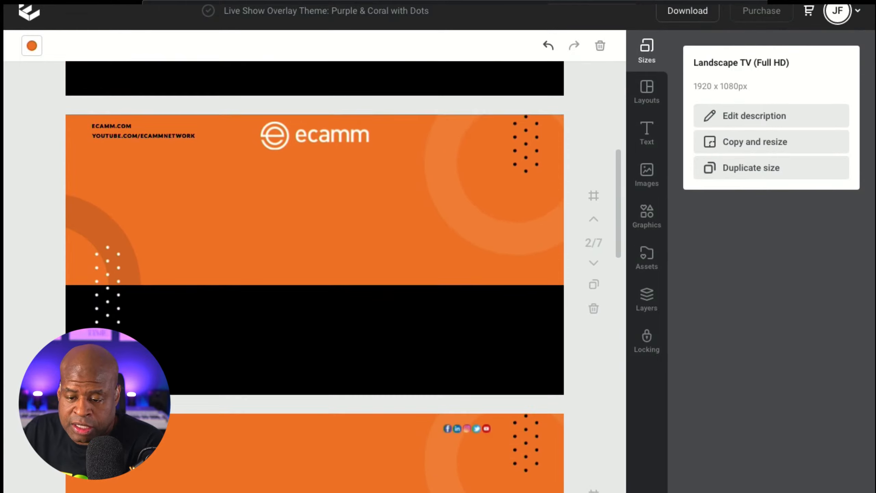
scroll(314, 276, "down", 5)
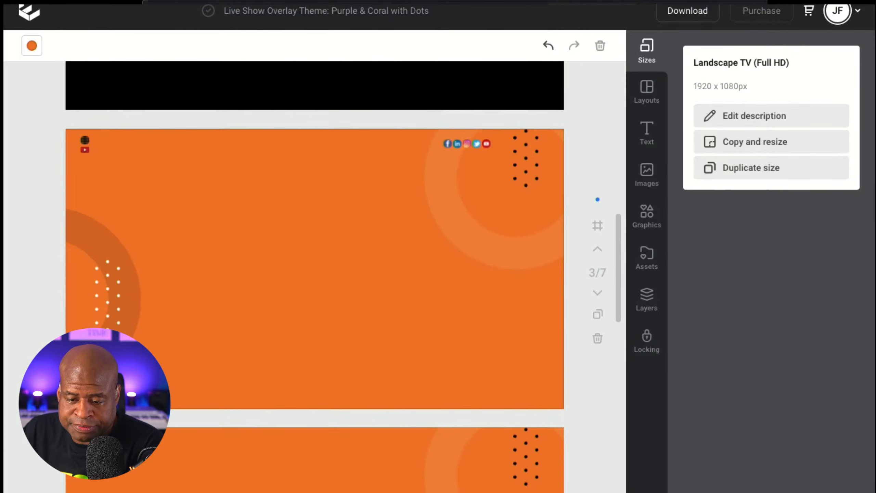
Step: Inspect page 3 for the hidden ecamm logo and the hidden text beside the globe and YouTube icons
left_click(315, 150)
left_click(314, 193)
left_click(315, 150)
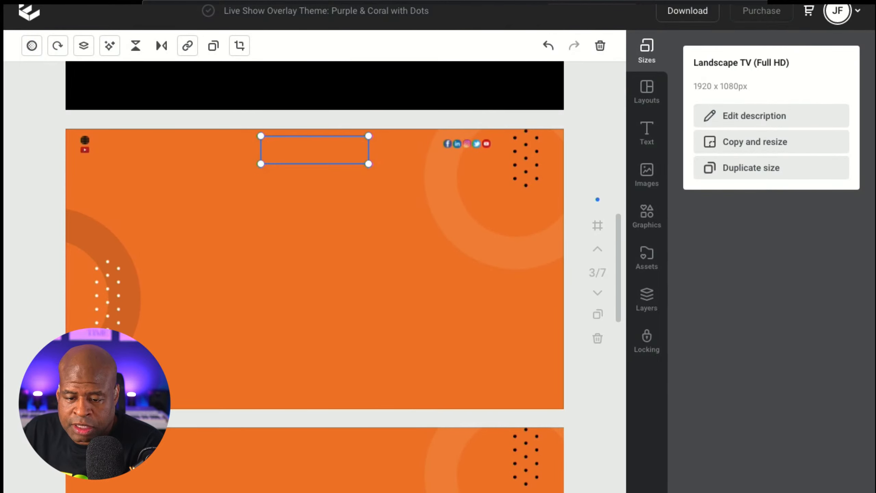
key("Escape")
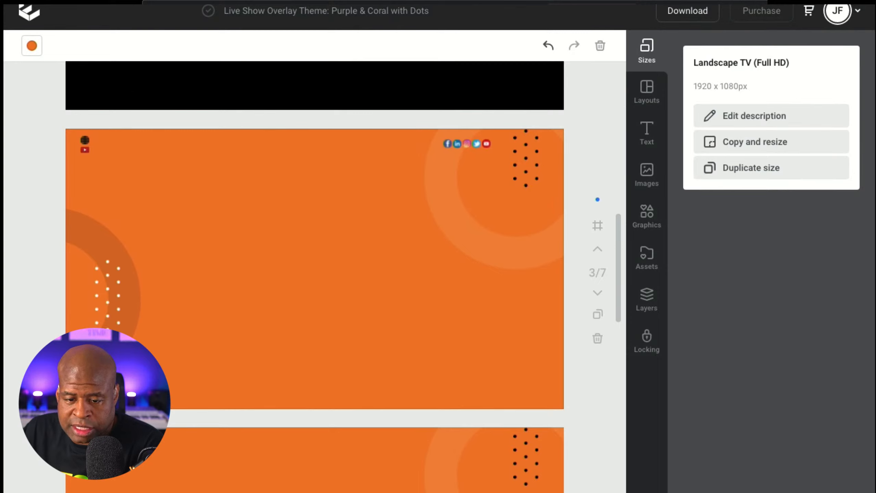
left_click(111, 140)
key("Escape")
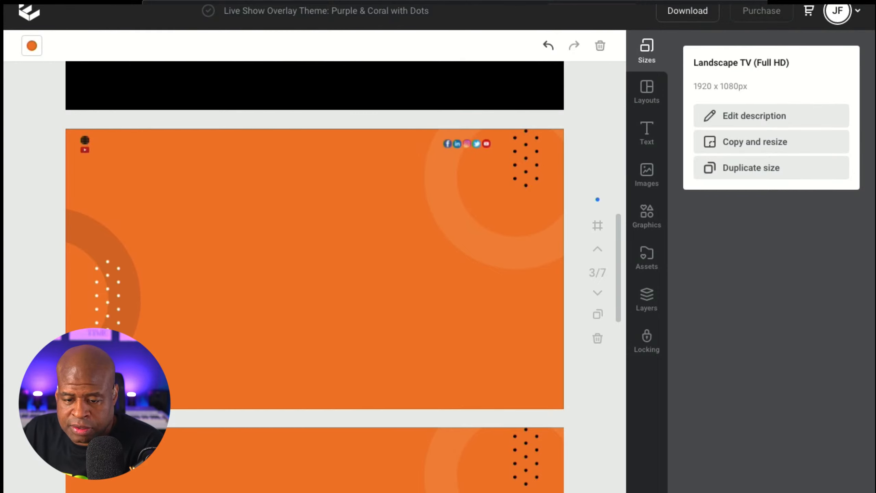
scroll(314, 273, "down", 1)
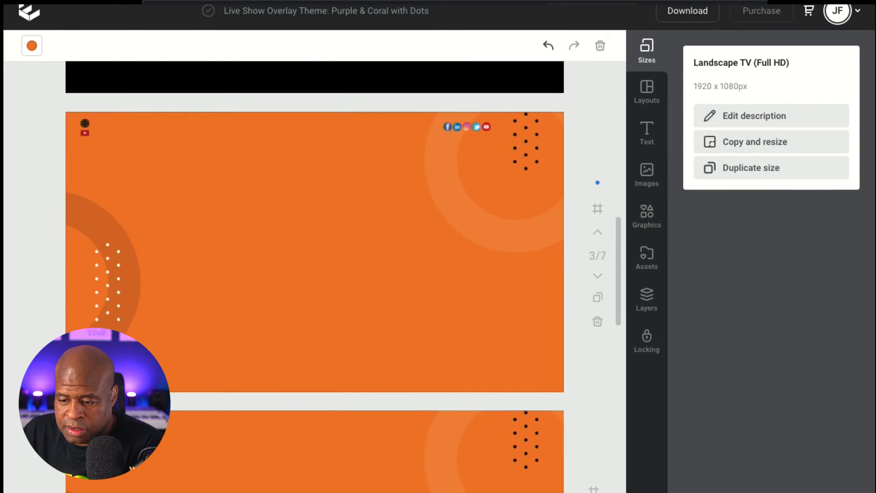
scroll(315, 272, "up", 1)
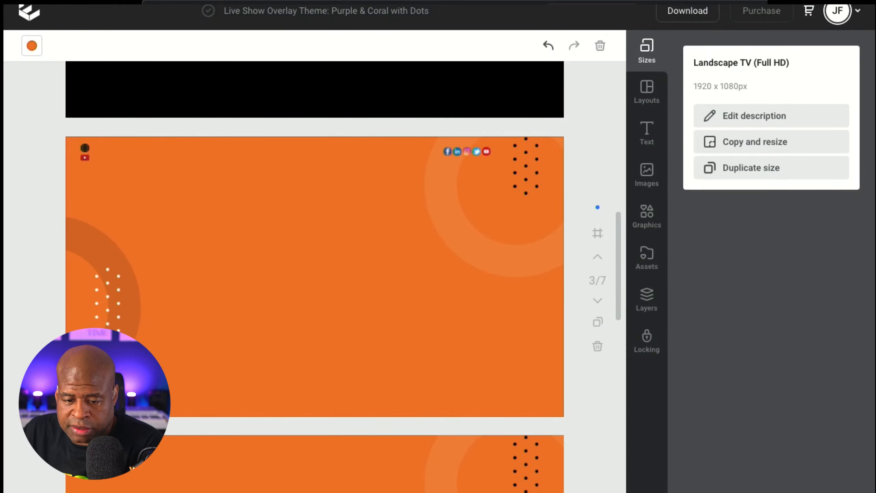
Step: Move the grouped circles and dot patterns on page 3 slightly down and to the right, and select the hidden logo
left_click_drag(134, 147, 218, 176)
left_click_drag(145, 157, 156, 171)
key("Delete")
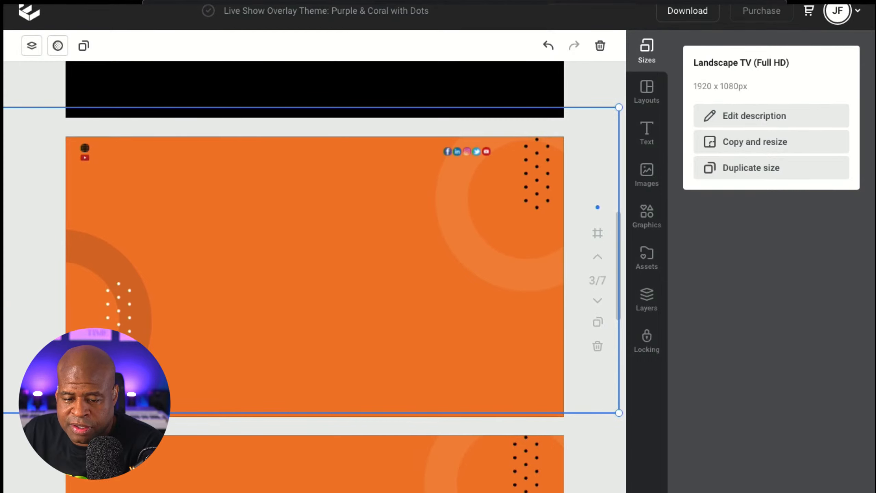
left_click(111, 147)
left_click(314, 157)
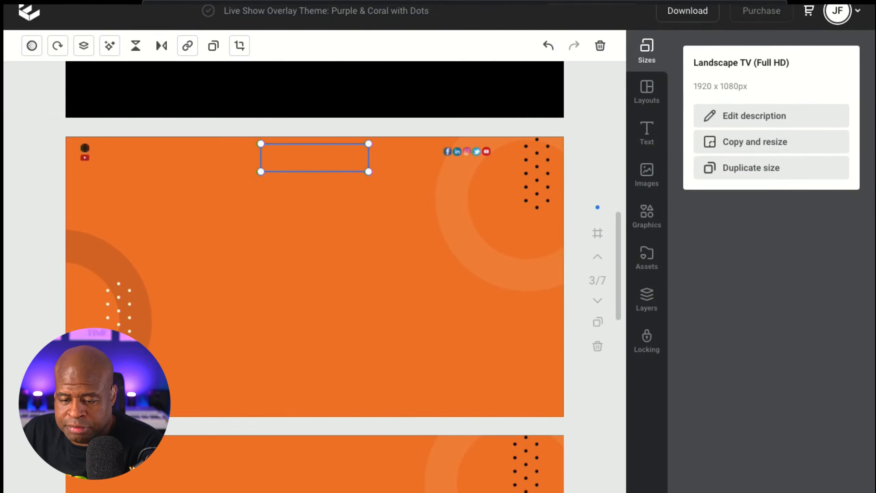
Step: Look through the design's remaining pages, including the "Thank you for joining us today." end page, and return to pages 3 and 4
scroll(315, 276, "right", 1)
scroll(312, 276, "down", 10)
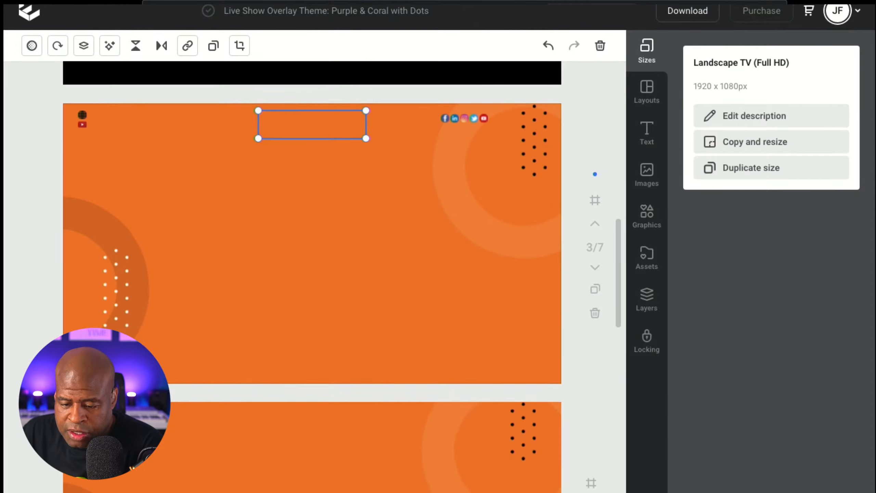
scroll(312, 276, "down", 15)
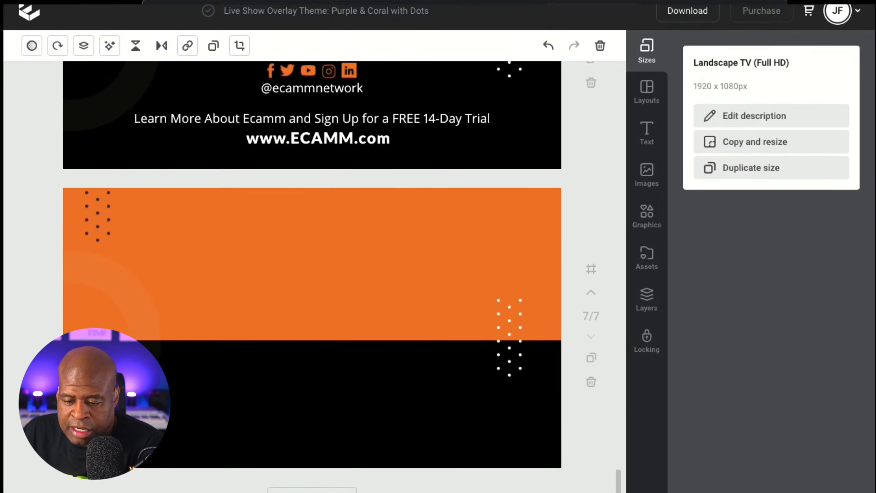
scroll(313, 276, "up", 5)
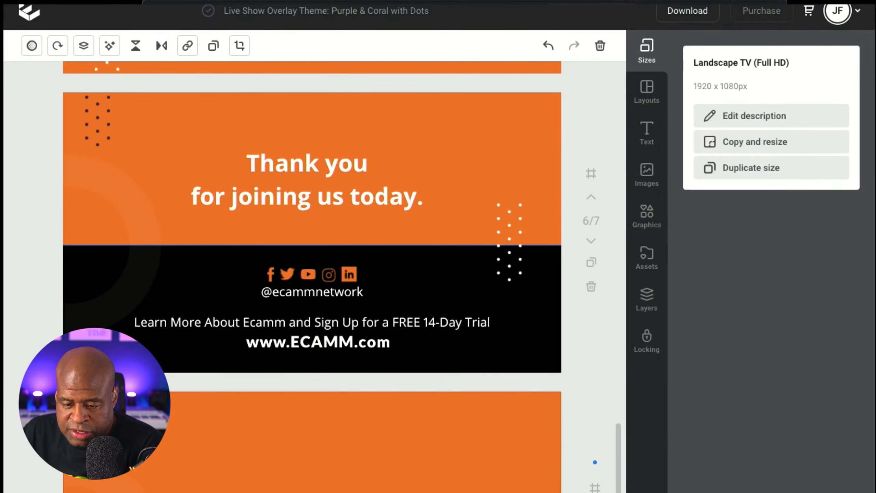
scroll(313, 276, "up", 8)
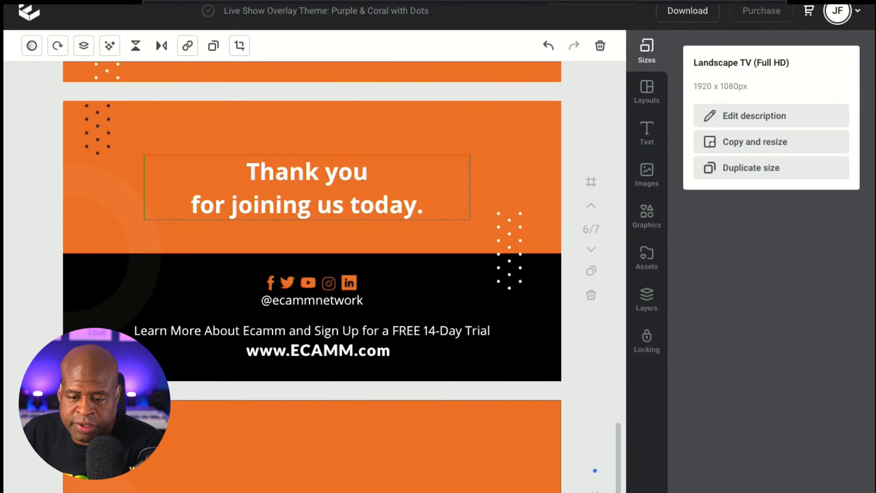
scroll(312, 214, "down", 10)
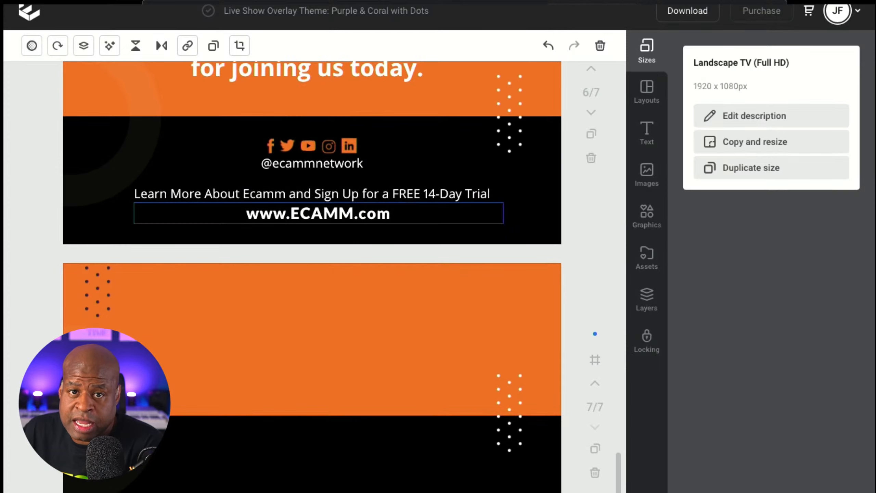
scroll(312, 214, "down", 1)
scroll(312, 214, "up", 5)
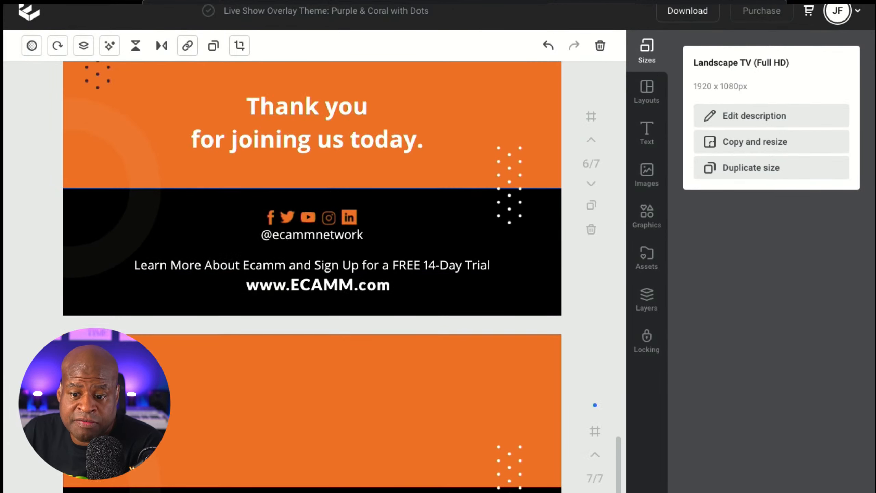
scroll(307, 231, "up", 3)
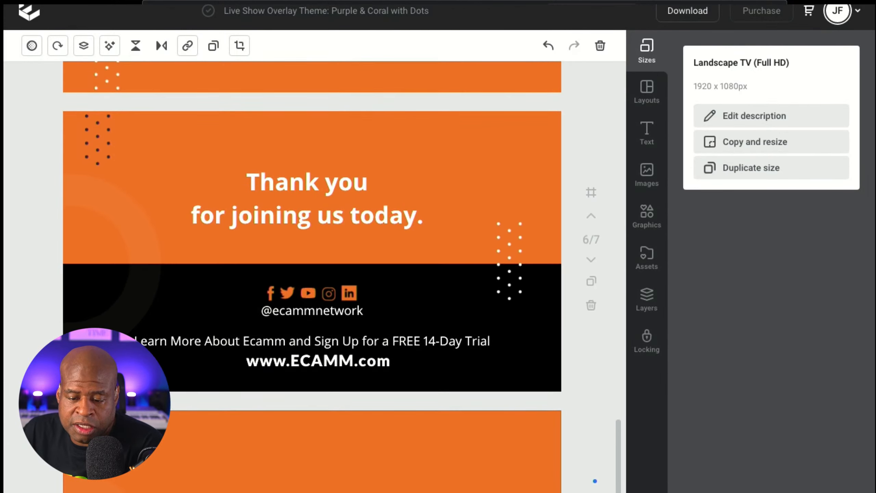
scroll(312, 242, "up", 10)
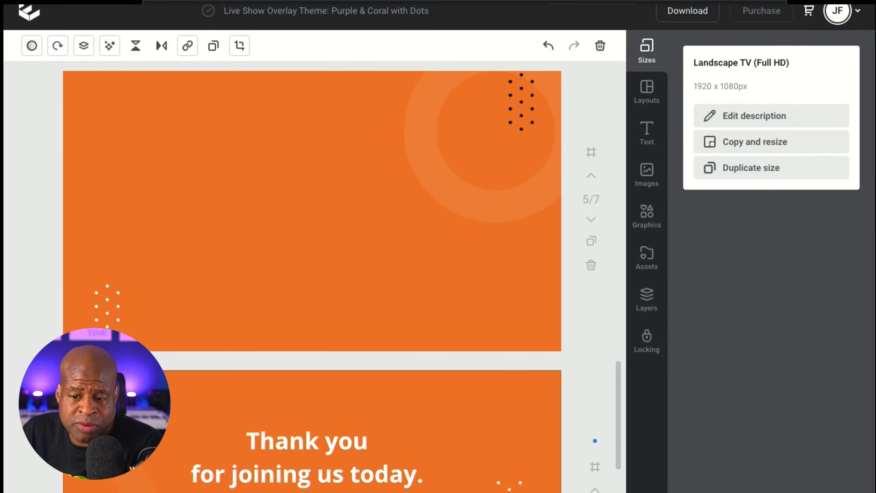
scroll(312, 241, "up", 15)
scroll(312, 270, "up", 8)
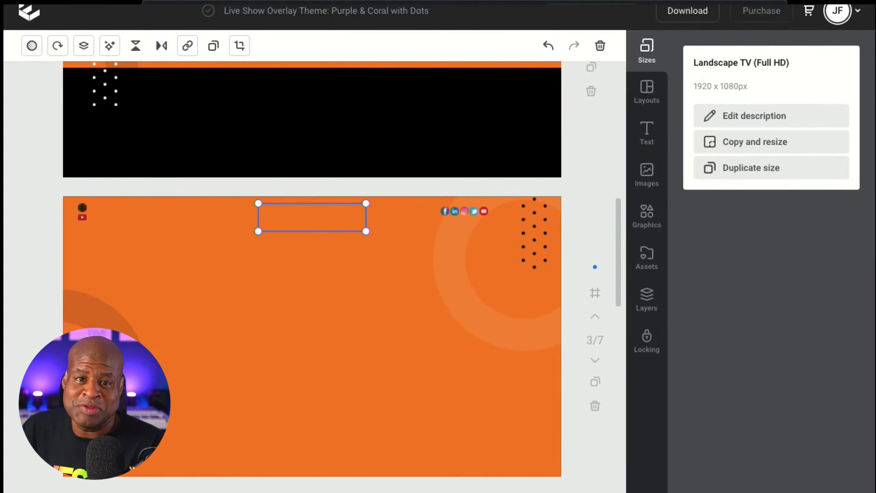
scroll(312, 276, "down", 8)
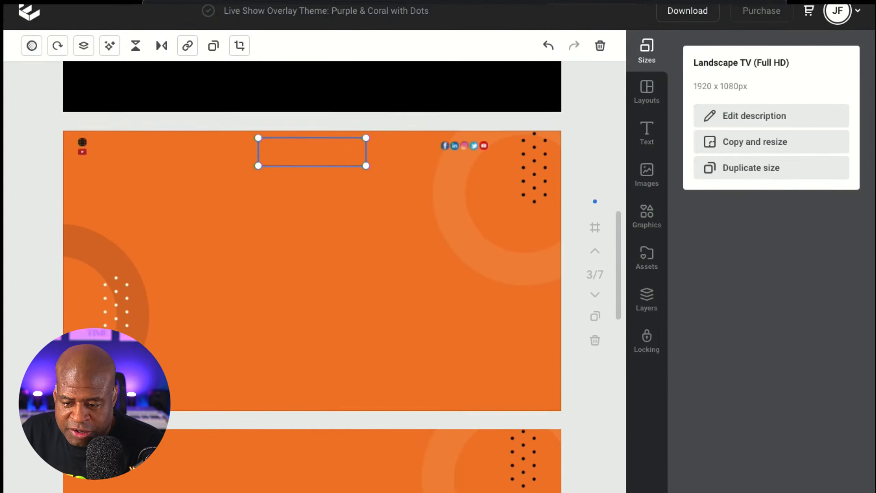
scroll(312, 276, "down", 2)
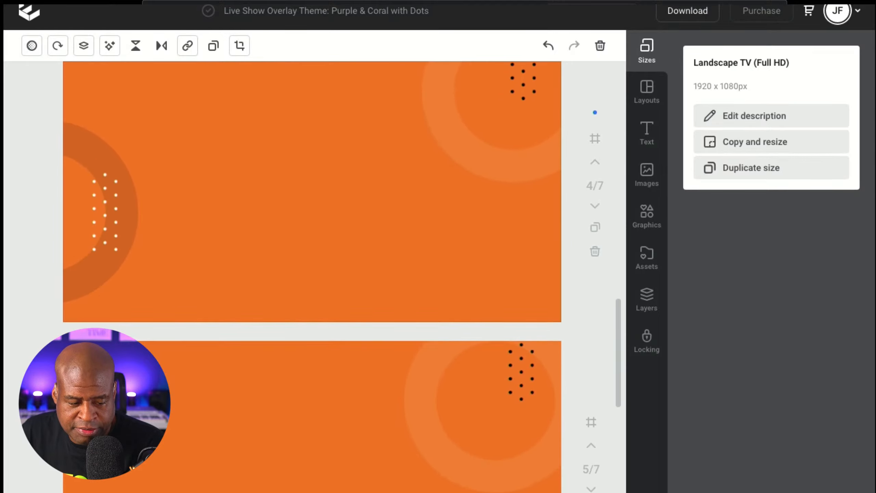
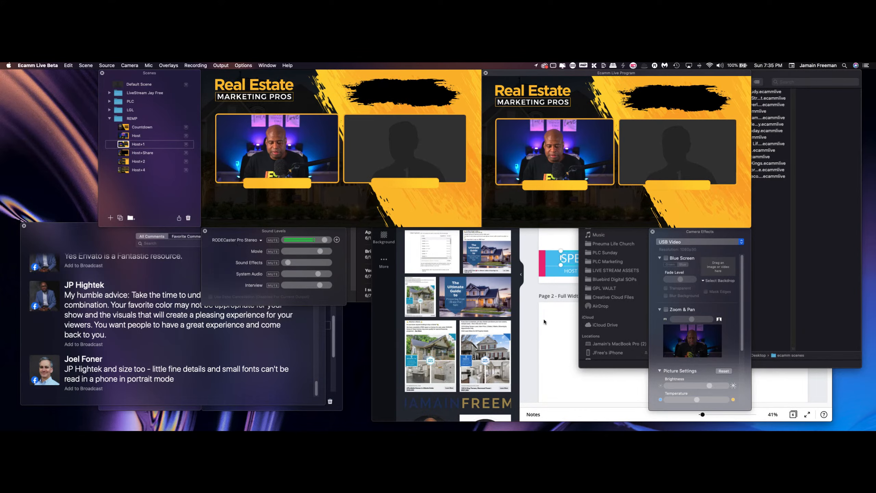
Step: Minimize the Chrome window with the Canva design and switch to Finder's ecamm scenes folder, dismissing the NewTek NDI Scan Converter problem report
left_click(543, 321)
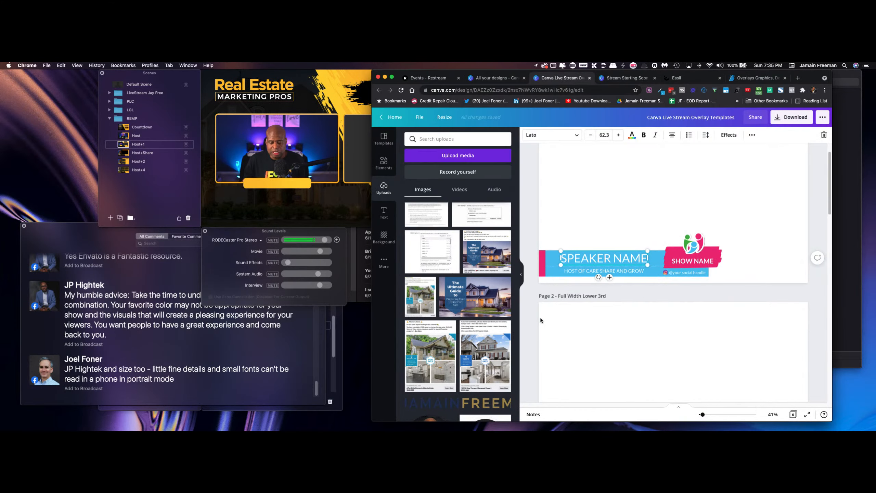
left_click(385, 77)
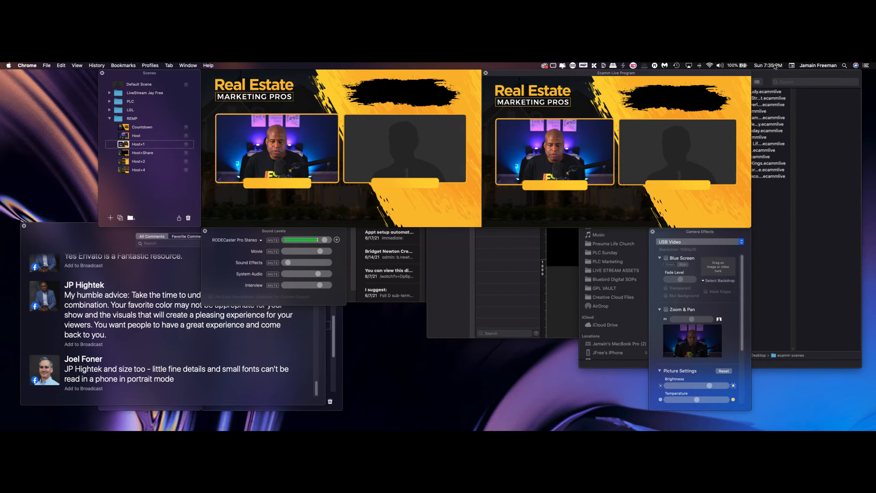
left_click(780, 76)
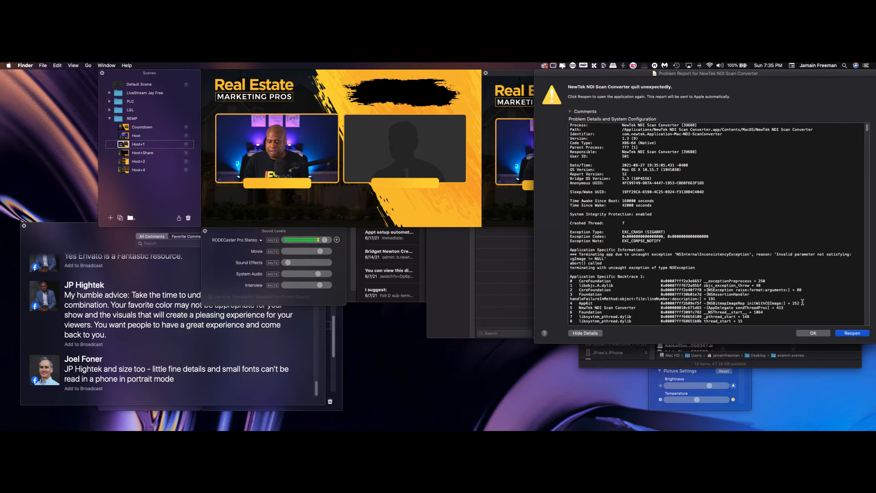
left_click(815, 335)
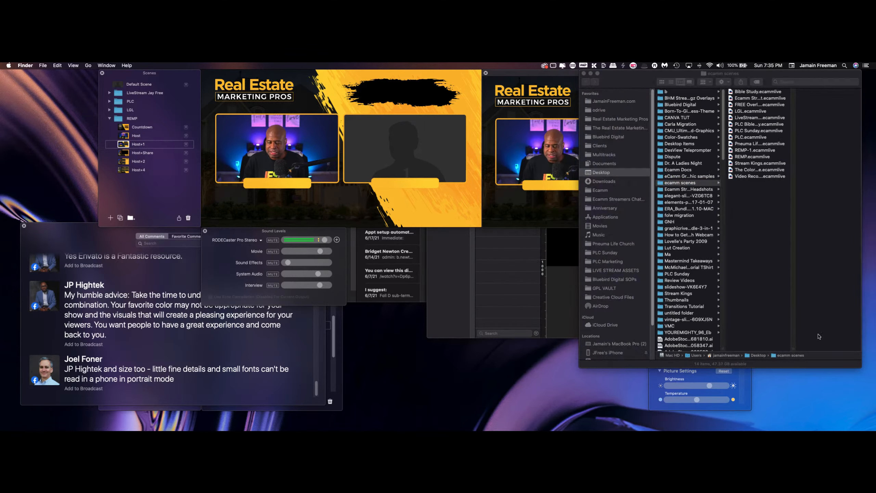
Step: Minimize the Finder window, switch to Ecamm Live, and show the REMP folder's Host+Share scene followed by its Host+2 scene
left_click(590, 74)
mouse_move(319, 220)
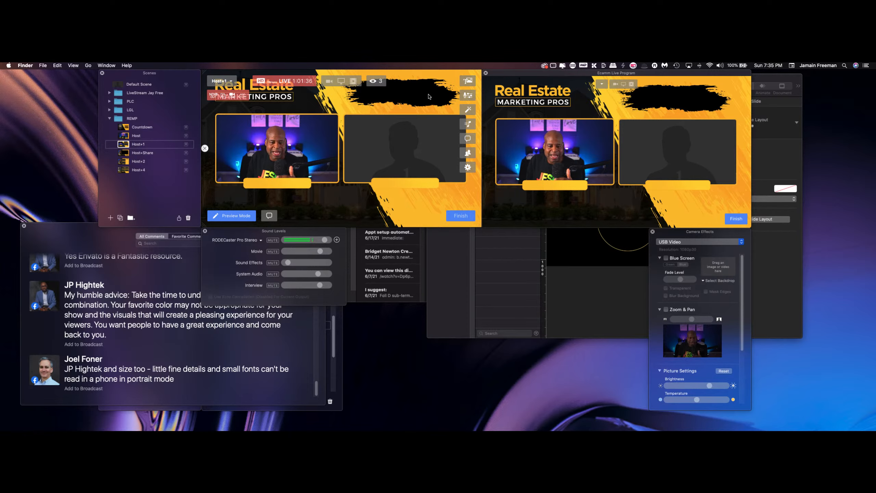
left_click(160, 153)
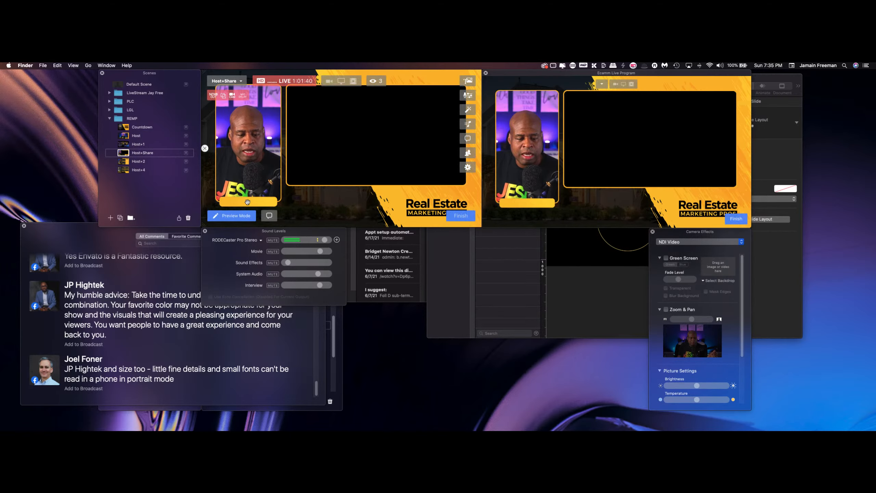
left_click(345, 133)
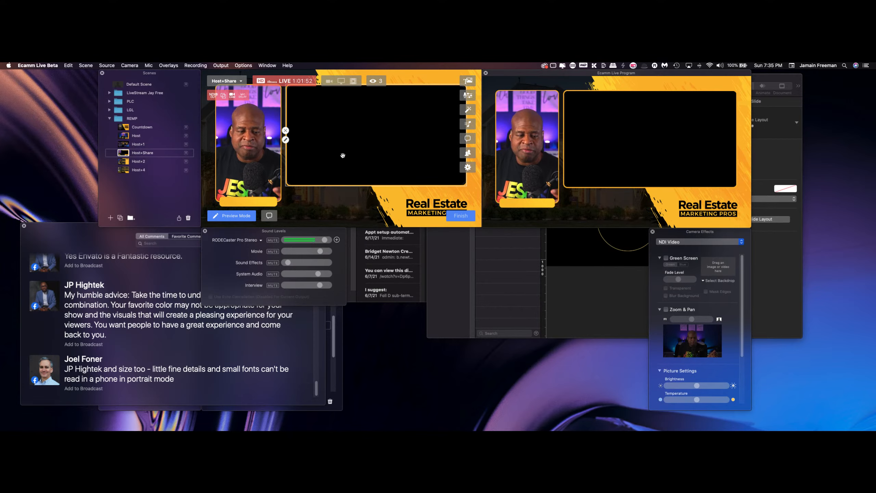
left_click(121, 164)
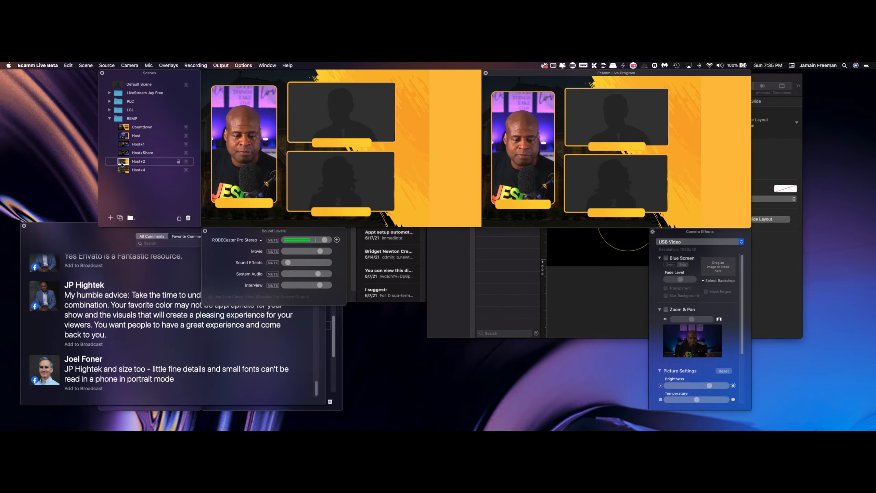
mouse_move(439, 116)
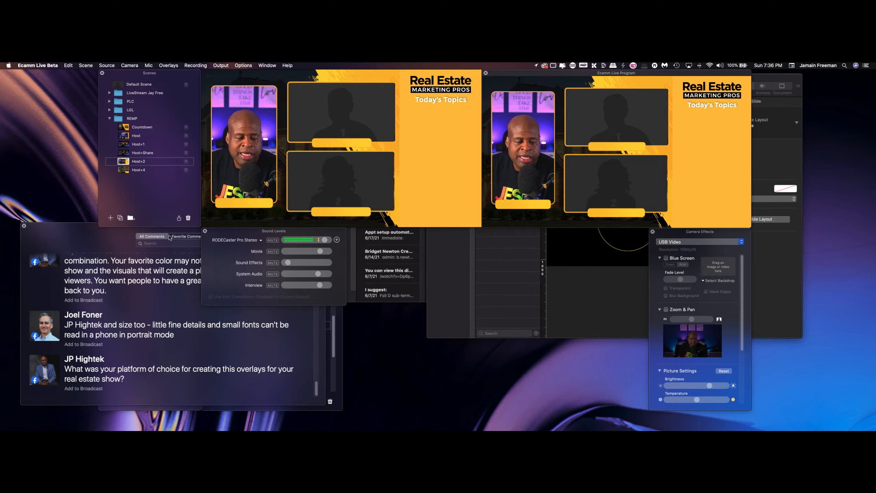
Step: Move the Comments & Reactions window off the Overlays list and look through the Host+2 scene's overlays
left_click_drag(64, 234, 396, 240)
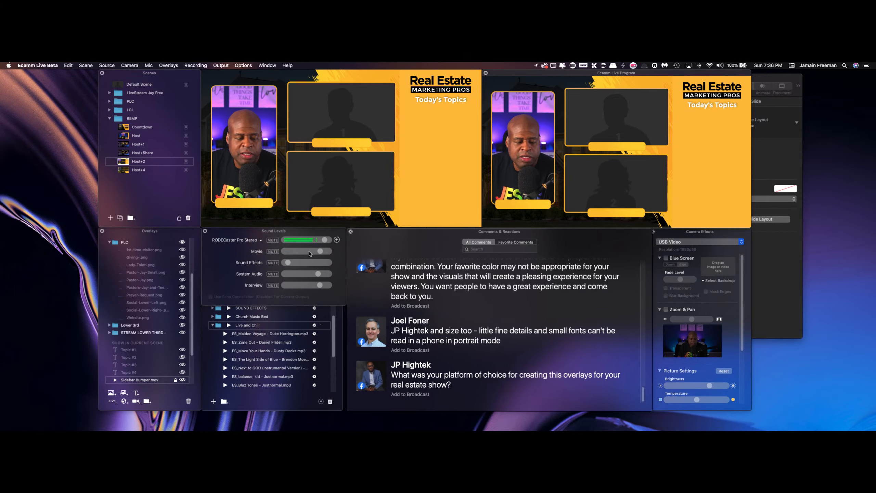
scroll(150, 267, "down", 5)
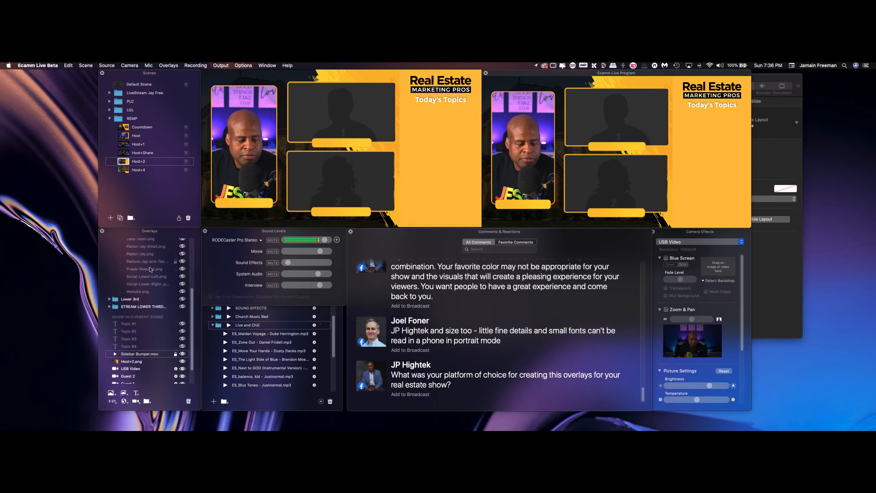
mouse_move(136, 337)
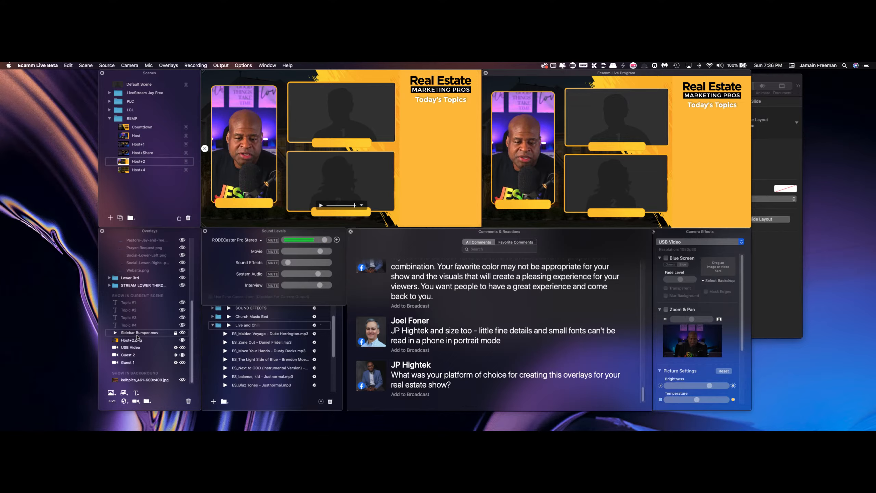
mouse_move(402, 124)
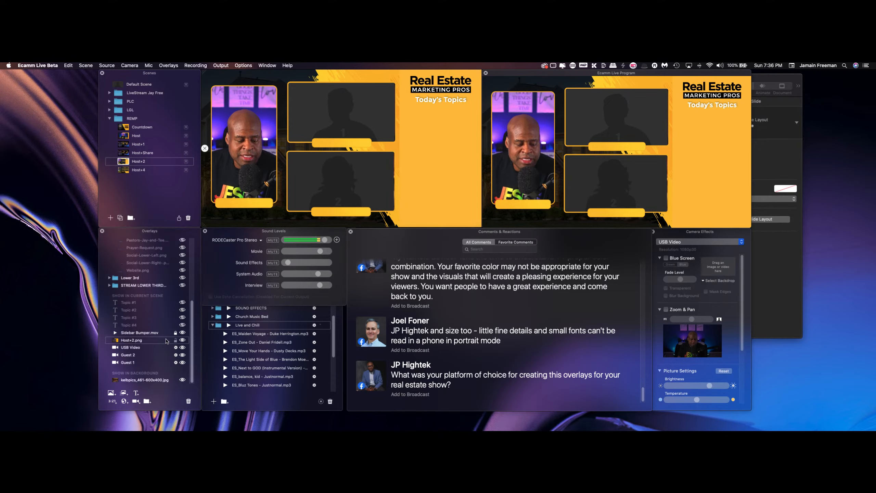
Step: Hide and reshow the Host+2.png overlay, and hide the image in the scene's background
left_click(182, 341)
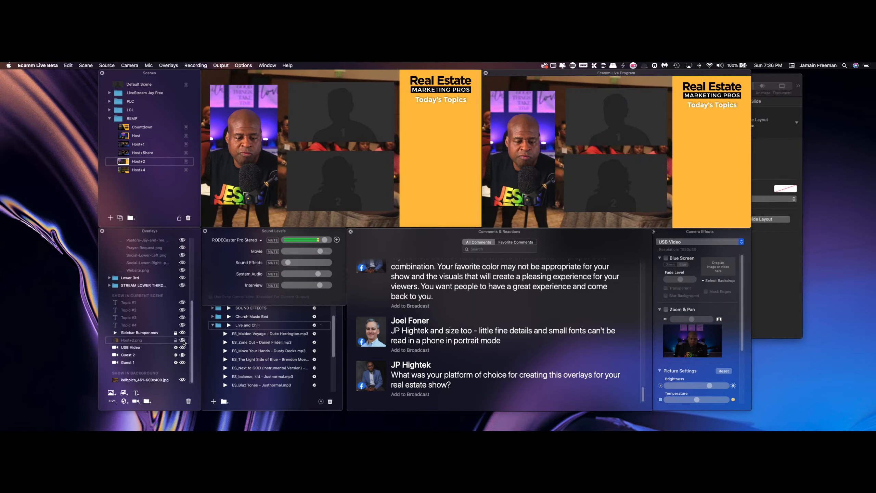
left_click(183, 341)
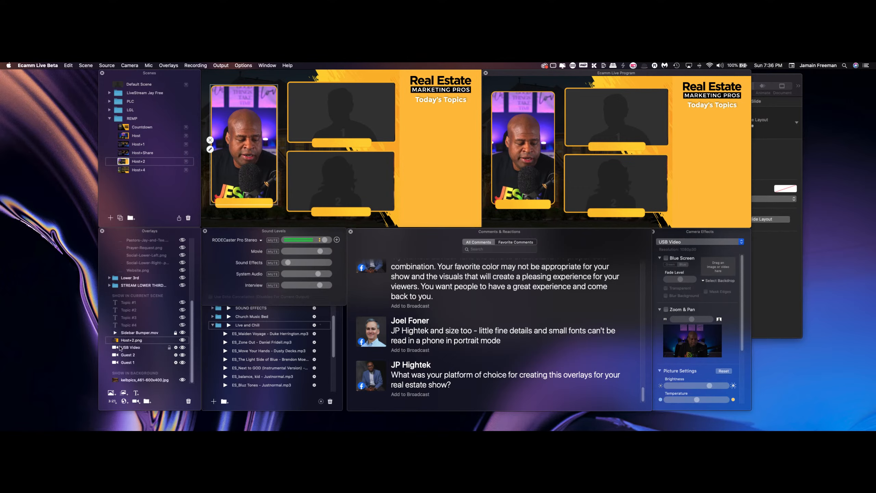
left_click(182, 380)
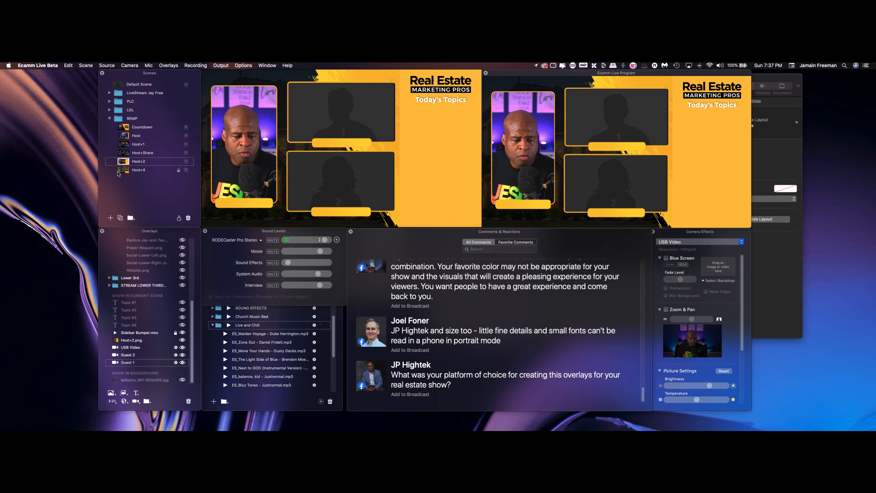
mouse_move(206, 184)
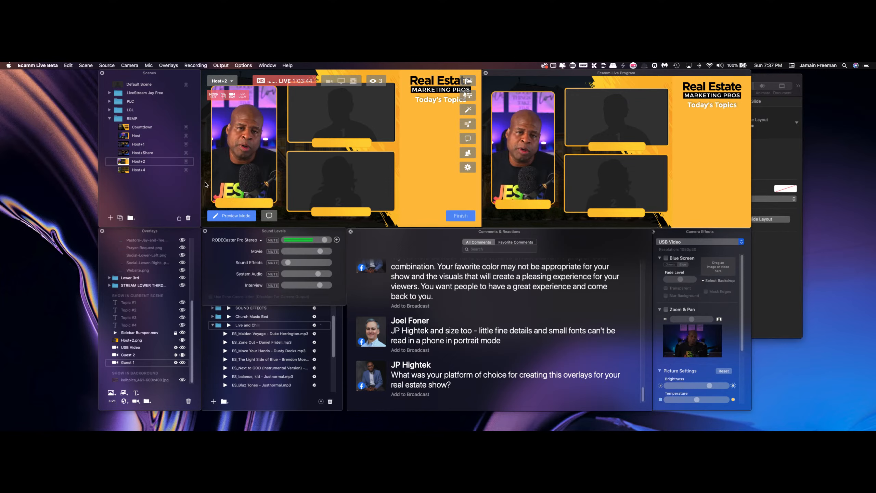
Step: Switch to the Host scene in the LiveStream folder and add the viewer comment asking about the overlay creation platform to the broadcast
left_click(109, 93)
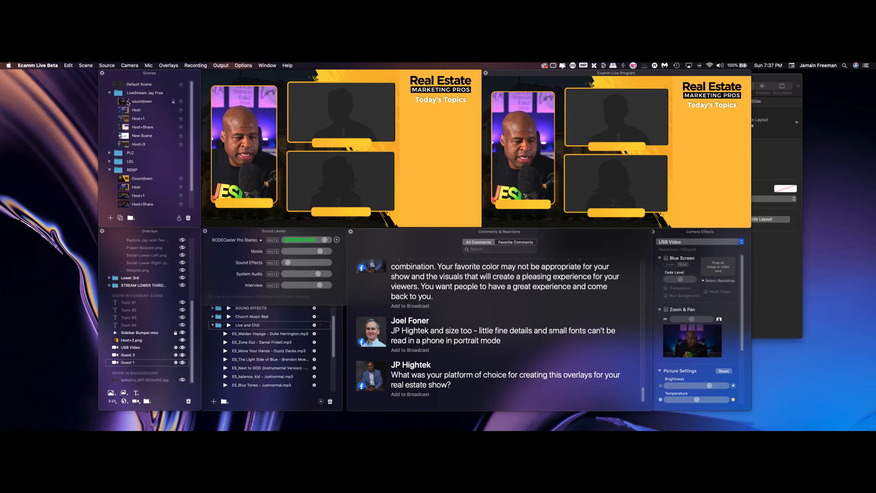
left_click(125, 110)
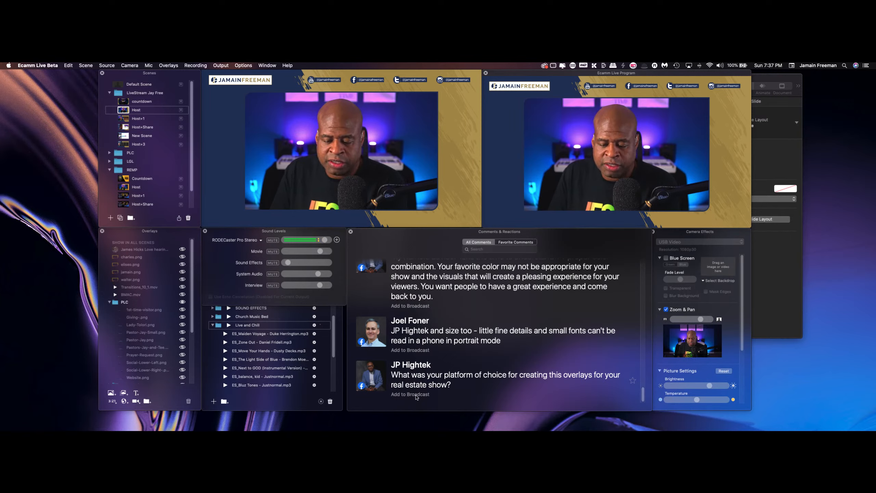
left_click(410, 394)
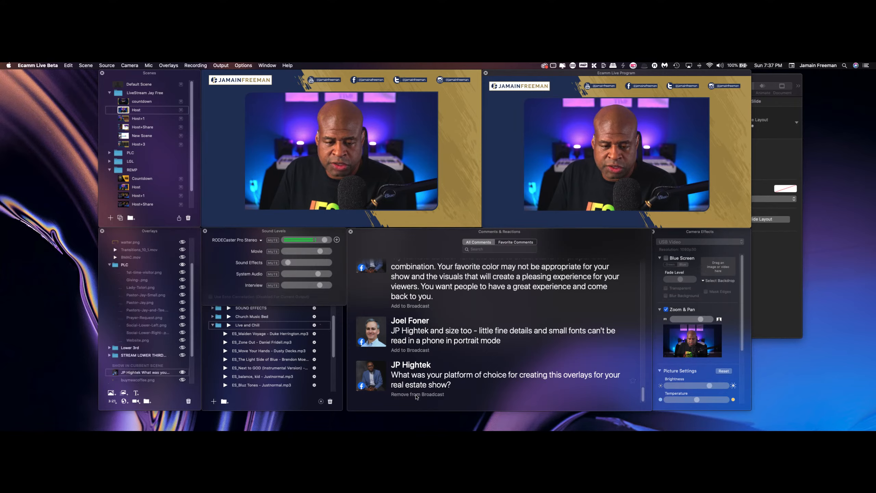